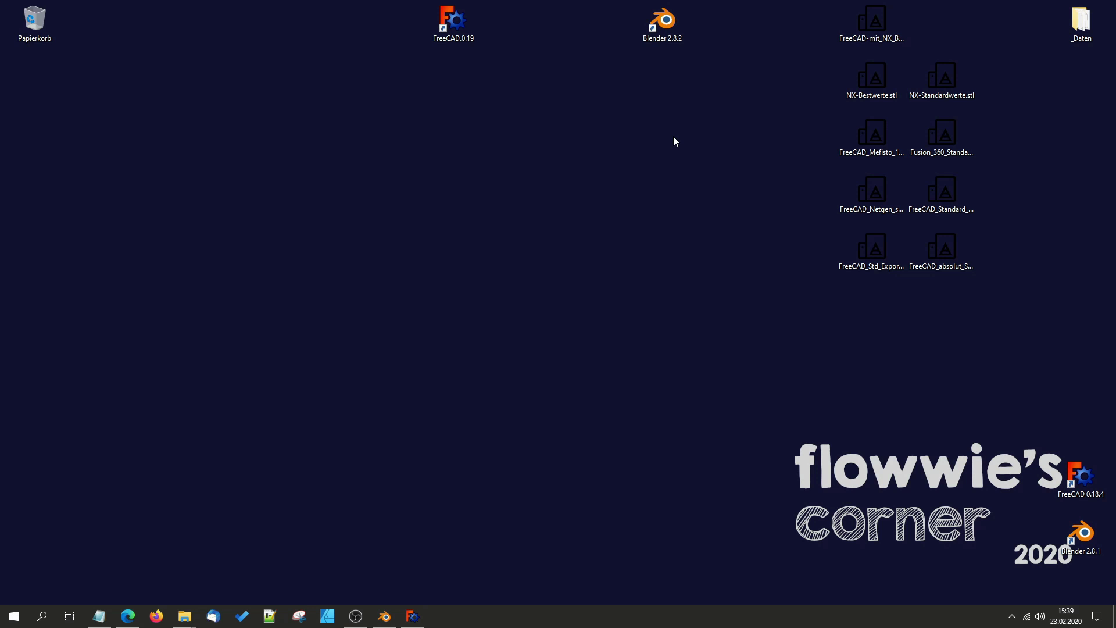
- Bring up the huelse sleeve in FreeCAD, orbit it to show the top hole, and select Pocket001
{"action": "left_click", "coordinate": [414, 614]}
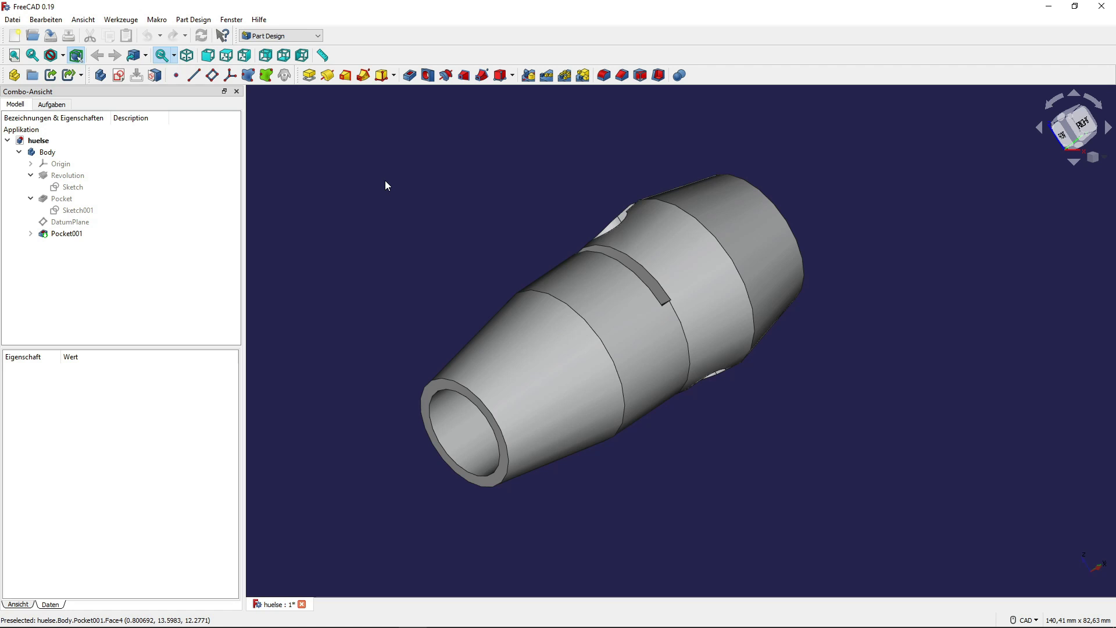
{"action": "middle_click_drag", "start_coordinate": [385, 185], "coordinate": [406, 328]}
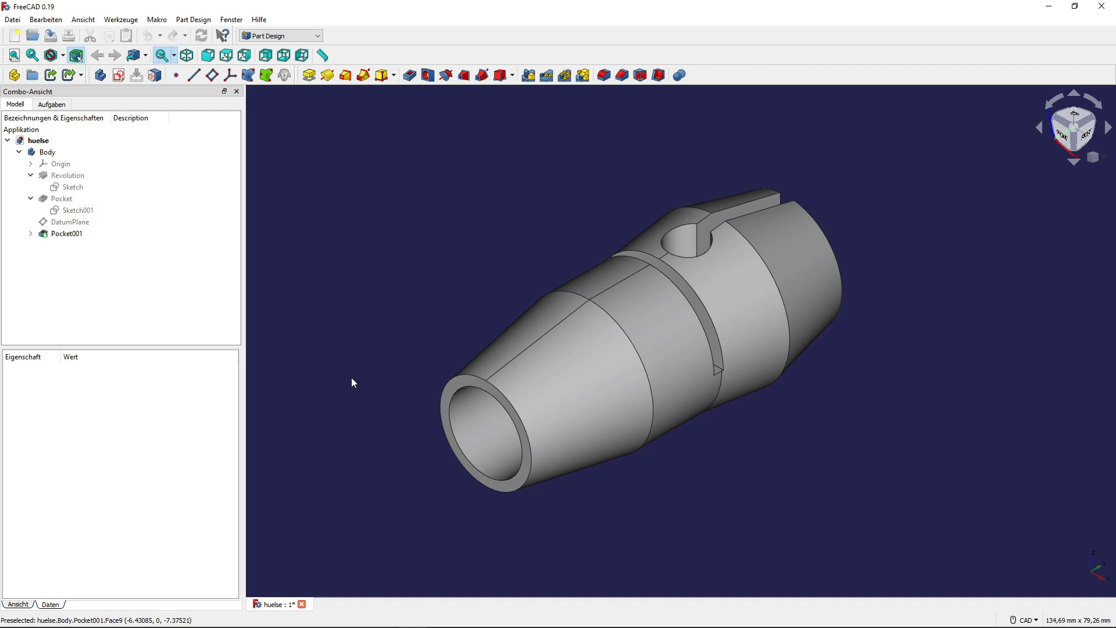
{"action": "left_click", "coordinate": [74, 238]}
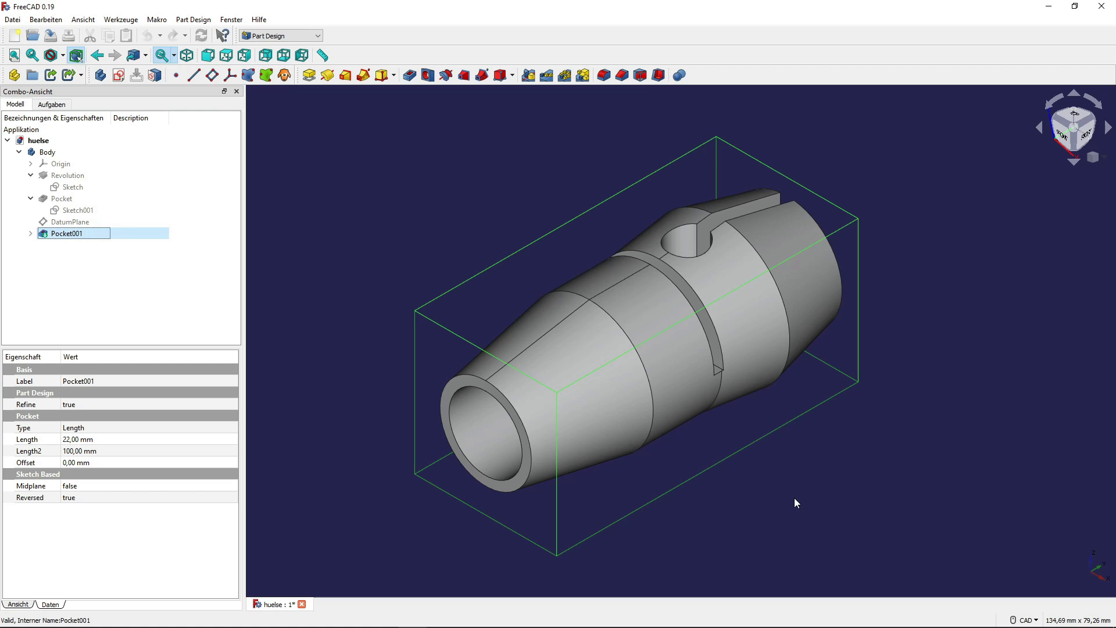
- Export the sleeve as an STL mesh named 'DemoMesgh01' on the Desktop
{"action": "left_click", "coordinate": [11, 22]}
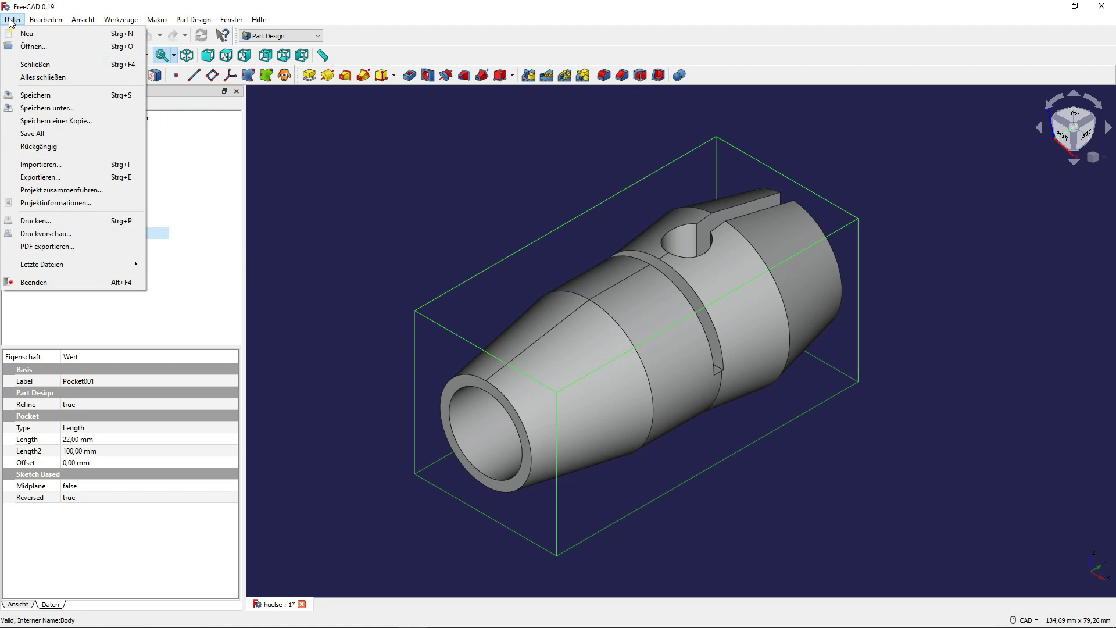
{"action": "left_click", "coordinate": [69, 182]}
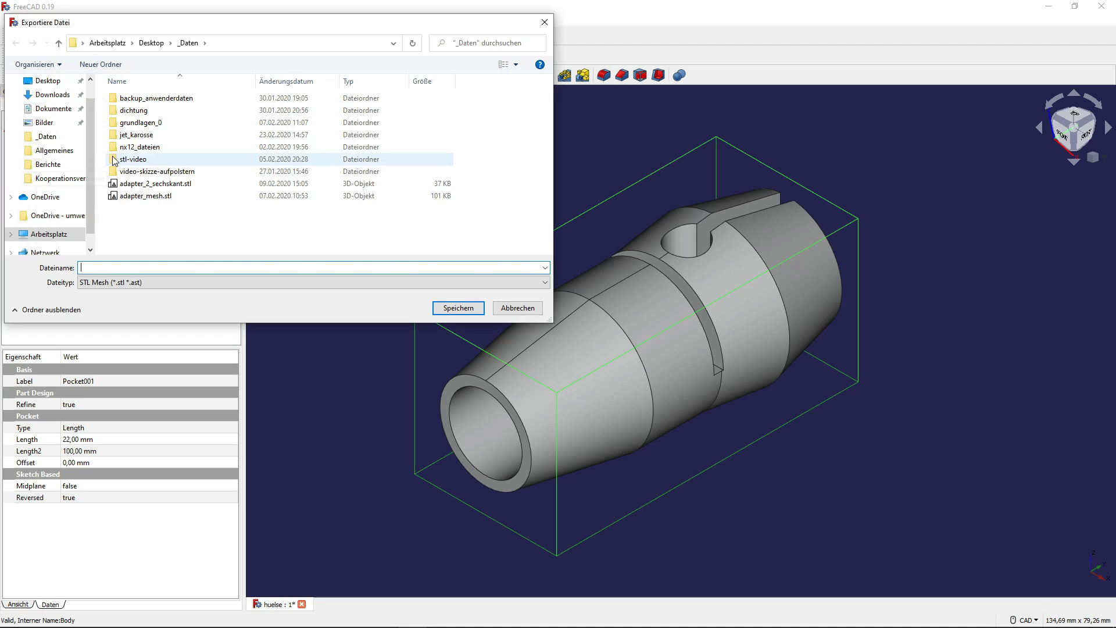
{"action": "left_click", "coordinate": [150, 43]}
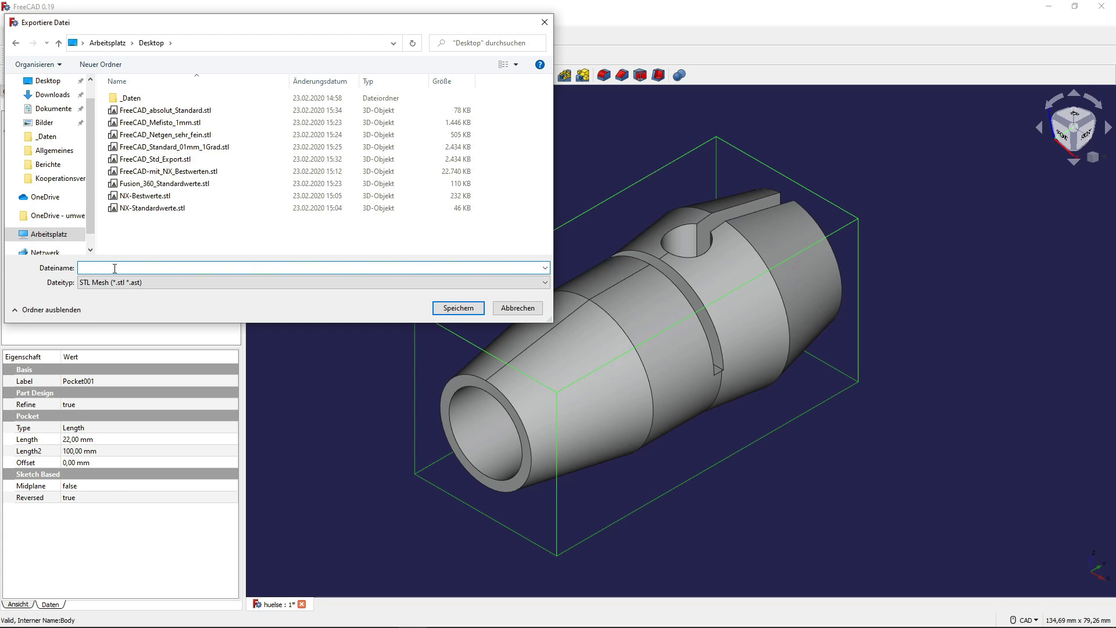
{"action": "type", "text": "Demo"}
{"action": "type", "text": "Mesg"}
{"action": "type", "text": "h"}
{"action": "type", "text": "01"}
{"action": "left_click", "coordinate": [446, 309]}
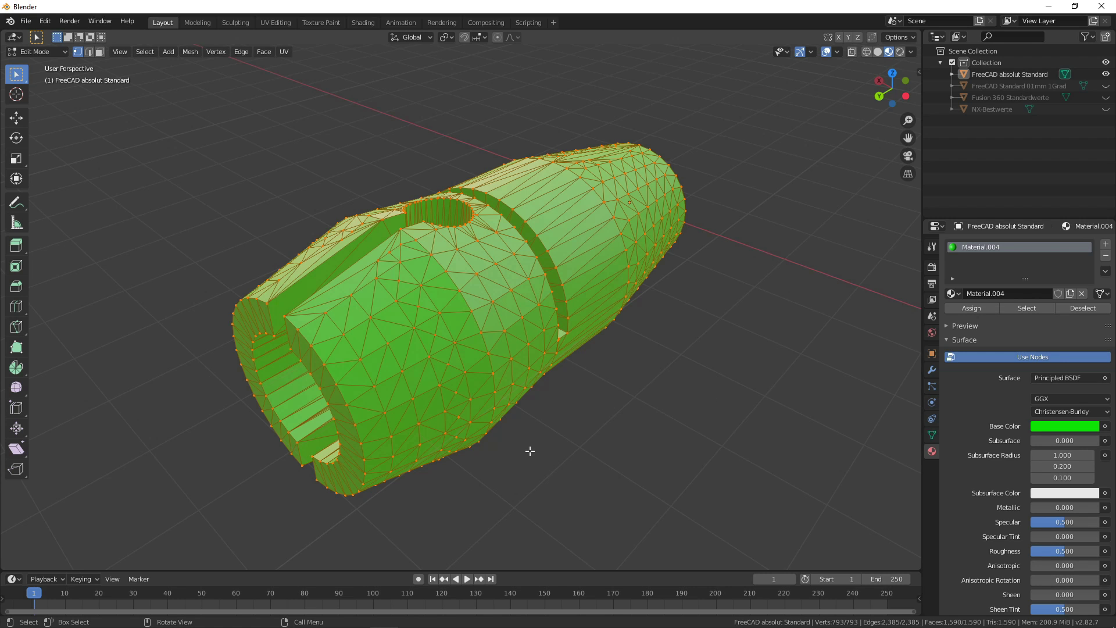
- Orbit and zoom the FreeCAD absolut Standard mesh to inspect the triangles around the hole and slotted end
{"action": "mouse_move", "coordinate": [523, 457]}
{"action": "middle_mouse_down"}
{"action": "mouse_move", "coordinate": [538, 459]}
{"action": "mouse_move", "coordinate": [580, 411]}
{"action": "mouse_move", "coordinate": [536, 406]}
{"action": "mouse_move", "coordinate": [511, 448]}
{"action": "mouse_move", "coordinate": [552, 478]}
{"action": "mouse_move", "coordinate": [638, 478]}
{"action": "mouse_move", "coordinate": [514, 463]}
{"action": "middle_mouse_up"}
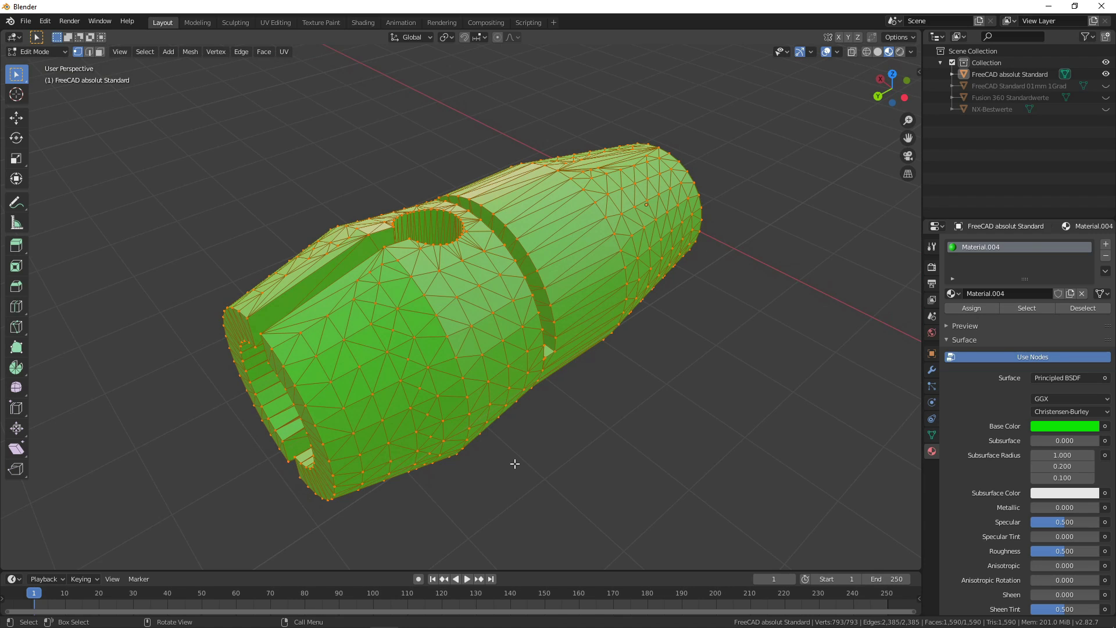
{"action": "scroll", "coordinate": [361, 401], "scroll_direction": "down", "scroll_amount": 1}
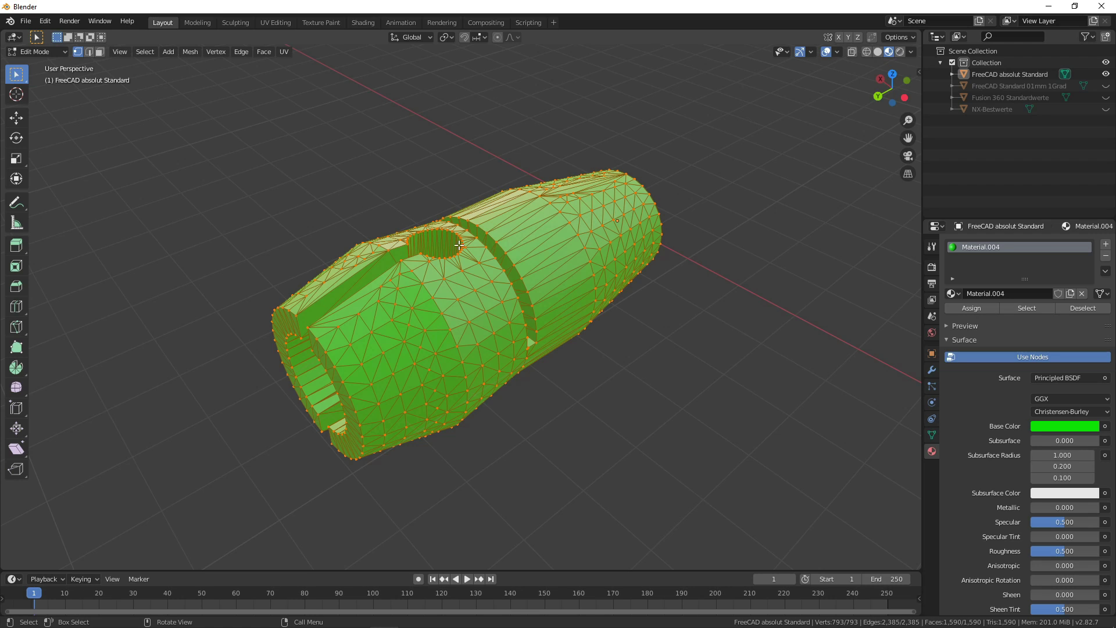
{"action": "mouse_move", "coordinate": [659, 342]}
{"action": "middle_mouse_down"}
{"action": "mouse_move", "coordinate": [590, 359]}
{"action": "mouse_move", "coordinate": [468, 301]}
{"action": "mouse_move", "coordinate": [470, 291]}
{"action": "mouse_move", "coordinate": [656, 332]}
{"action": "middle_mouse_up"}
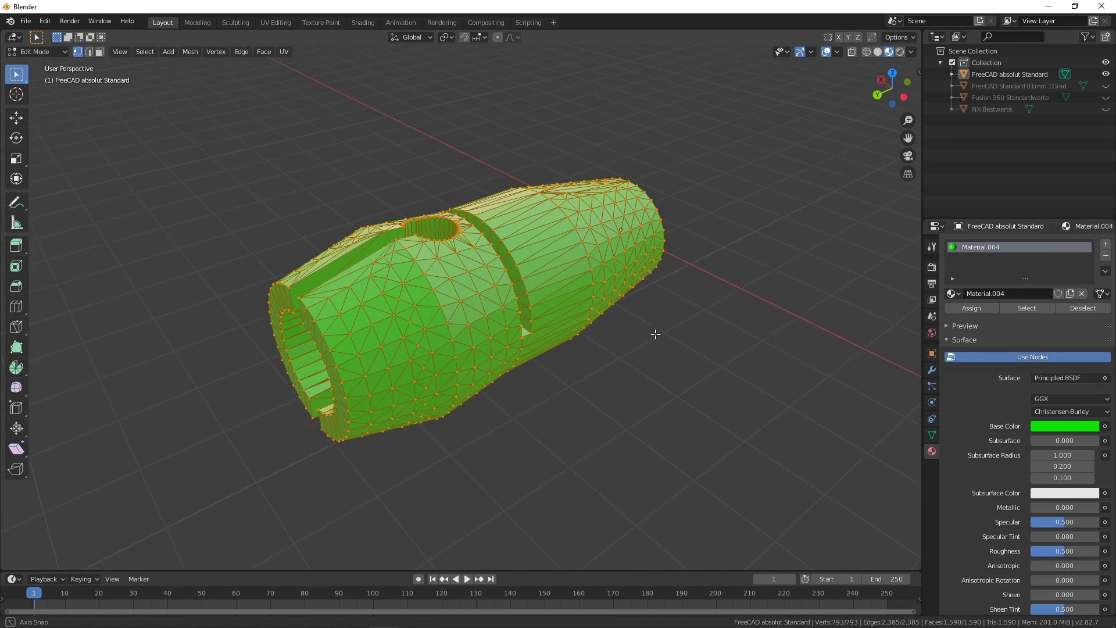
{"action": "scroll", "coordinate": [645, 334], "scroll_direction": "up", "scroll_amount": 2}
{"action": "mouse_move", "coordinate": [578, 371]}
{"action": "middle_mouse_down"}
{"action": "mouse_move", "coordinate": [700, 388]}
{"action": "mouse_move", "coordinate": [610, 391]}
{"action": "middle_mouse_up"}
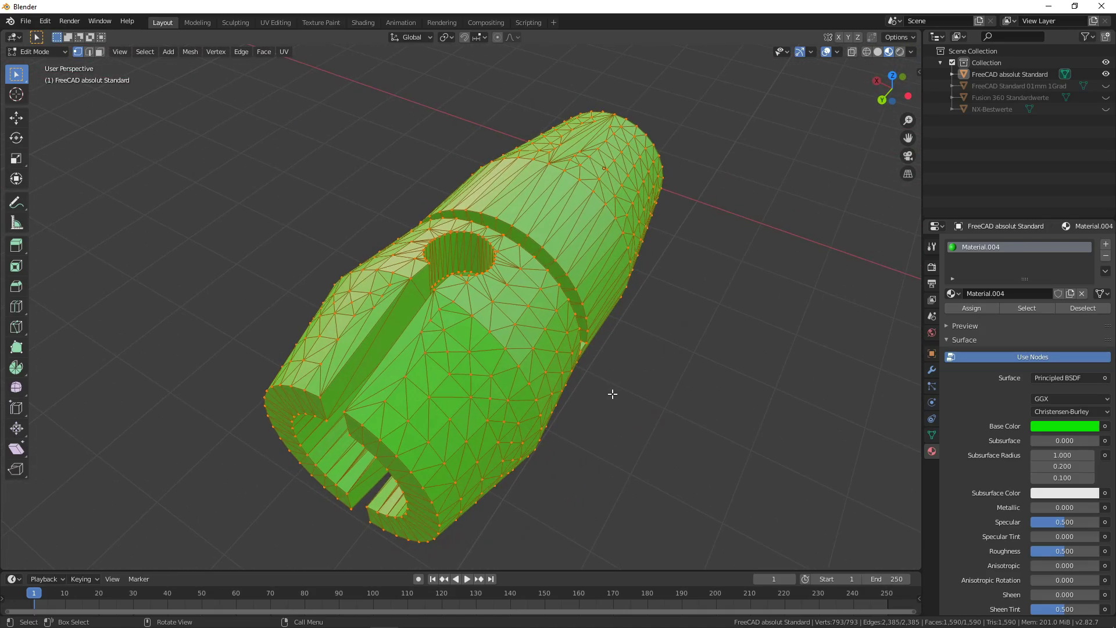
{"action": "scroll", "coordinate": [513, 312], "scroll_direction": "up", "scroll_amount": 5}
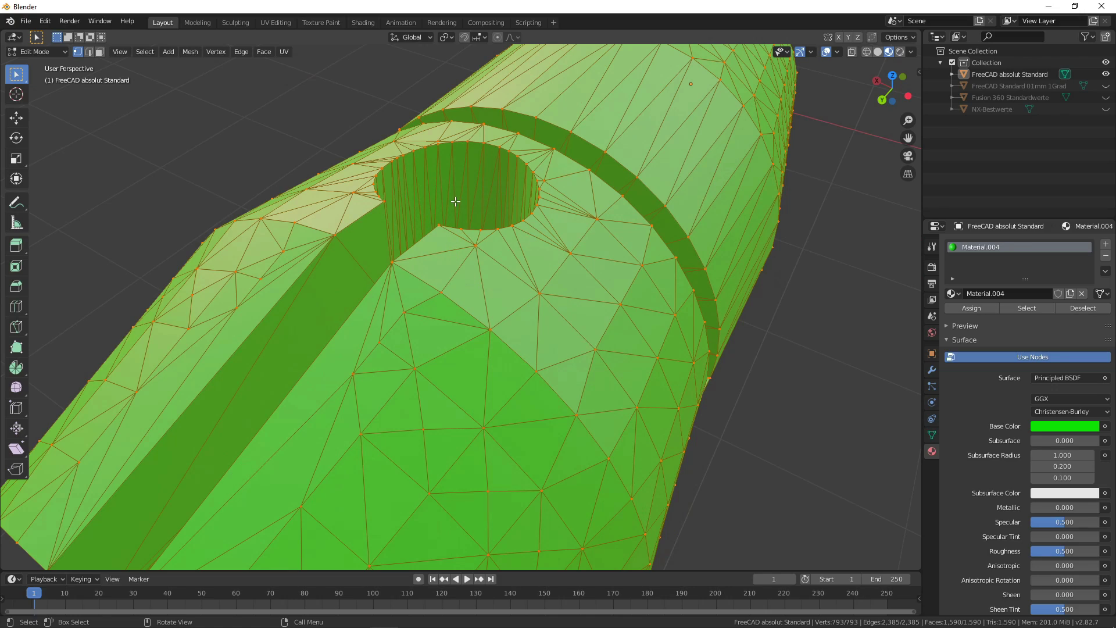
- Zoom out and orbit to view the whole 1,590-triangle mesh from its slotted end
{"action": "scroll", "coordinate": [507, 197], "scroll_direction": "down", "scroll_amount": 5}
{"action": "mouse_move", "coordinate": [638, 376]}
{"action": "middle_mouse_down"}
{"action": "mouse_move", "coordinate": [618, 338]}
{"action": "mouse_move", "coordinate": [647, 304]}
{"action": "mouse_move", "coordinate": [688, 341]}
{"action": "mouse_move", "coordinate": [649, 357]}
{"action": "mouse_move", "coordinate": [595, 343]}
{"action": "mouse_move", "coordinate": [640, 359]}
{"action": "middle_mouse_up"}
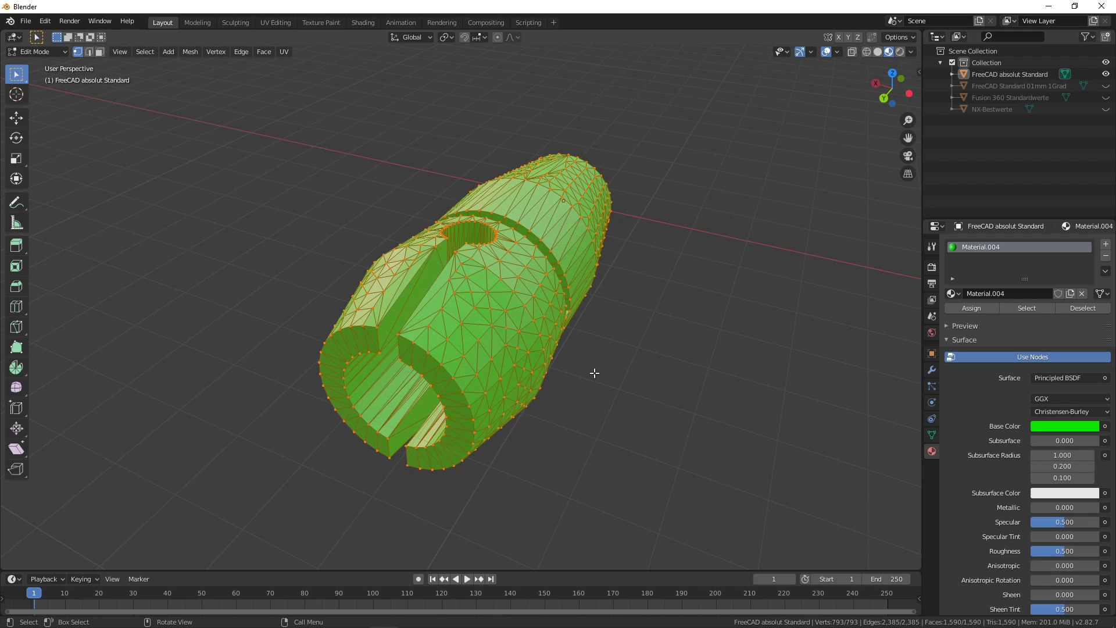
- Switch to Object Mode and orbit the solid green sleeve to see its slot, hole, open end and tapered end
{"action": "key", "text": "Tab"}
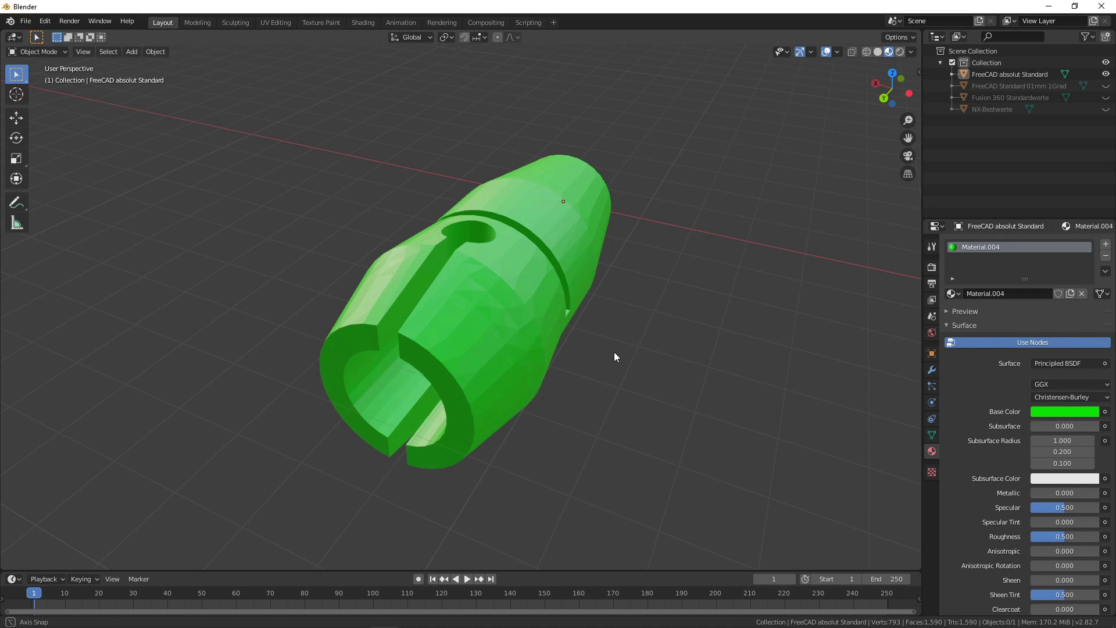
{"action": "mouse_move", "coordinate": [614, 351]}
{"action": "middle_mouse_down"}
{"action": "mouse_move", "coordinate": [563, 369]}
{"action": "mouse_move", "coordinate": [591, 299]}
{"action": "mouse_move", "coordinate": [622, 300]}
{"action": "mouse_move", "coordinate": [703, 349]}
{"action": "mouse_move", "coordinate": [697, 372]}
{"action": "mouse_move", "coordinate": [654, 381]}
{"action": "mouse_move", "coordinate": [643, 365]}
{"action": "mouse_move", "coordinate": [654, 335]}
{"action": "mouse_move", "coordinate": [671, 330]}
{"action": "mouse_move", "coordinate": [688, 337]}
{"action": "mouse_move", "coordinate": [680, 354]}
{"action": "mouse_move", "coordinate": [714, 372]}
{"action": "mouse_move", "coordinate": [448, 351]}
{"action": "mouse_move", "coordinate": [686, 399]}
{"action": "mouse_move", "coordinate": [549, 398]}
{"action": "mouse_move", "coordinate": [581, 363]}
{"action": "mouse_move", "coordinate": [559, 356]}
{"action": "mouse_move", "coordinate": [488, 386]}
{"action": "mouse_move", "coordinate": [564, 405]}
{"action": "mouse_move", "coordinate": [695, 381]}
{"action": "mouse_move", "coordinate": [533, 381]}
{"action": "mouse_move", "coordinate": [511, 369]}
{"action": "mouse_move", "coordinate": [566, 398]}
{"action": "mouse_move", "coordinate": [620, 360]}
{"action": "mouse_move", "coordinate": [670, 363]}
{"action": "middle_mouse_up"}
{"action": "scroll", "coordinate": [552, 358], "scroll_direction": "up", "scroll_amount": 3}
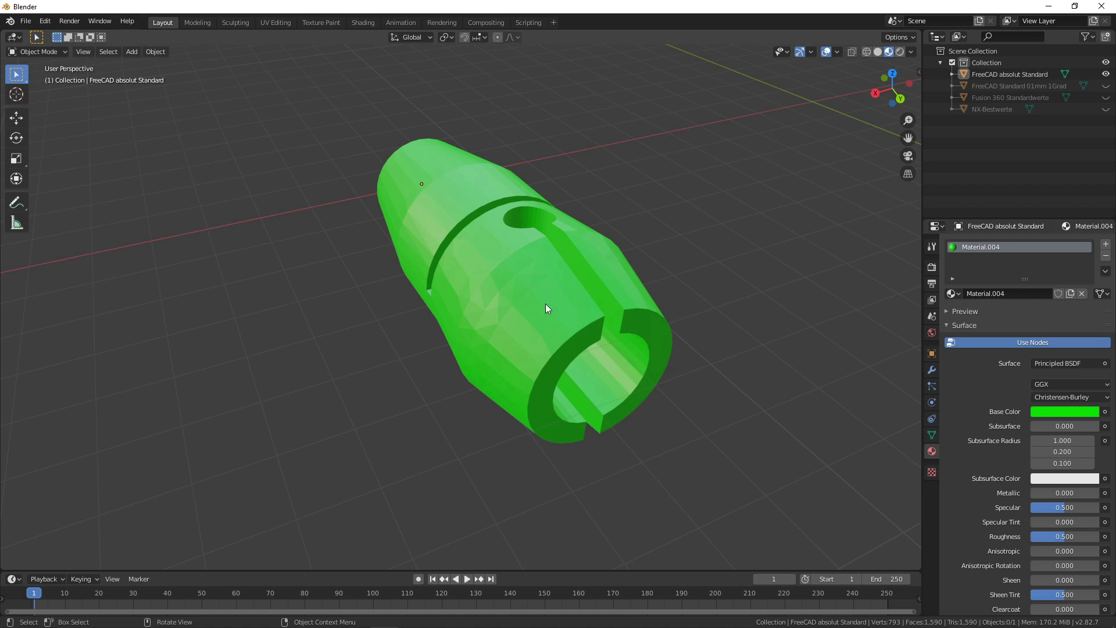
{"action": "mouse_move", "coordinate": [545, 305]}
{"action": "middle_mouse_down"}
{"action": "mouse_move", "coordinate": [698, 278]}
{"action": "mouse_move", "coordinate": [670, 296]}
{"action": "middle_mouse_up"}
{"action": "middle_click_drag", "start_coordinate": [596, 282], "coordinate": [604, 282]}
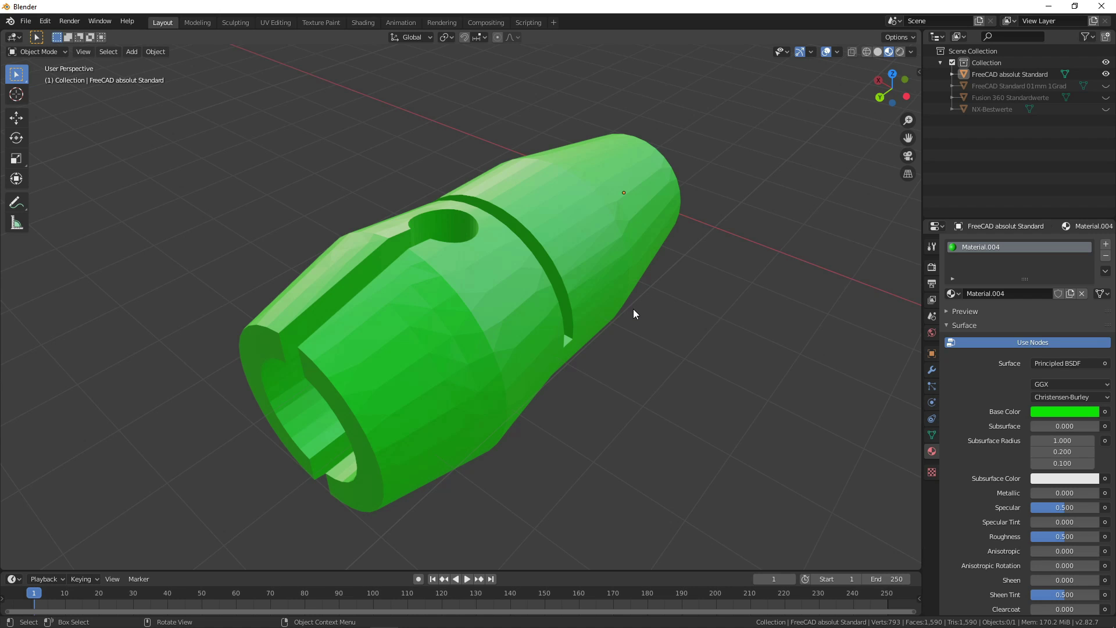
{"action": "scroll", "coordinate": [634, 310], "scroll_direction": "down", "scroll_amount": 1}
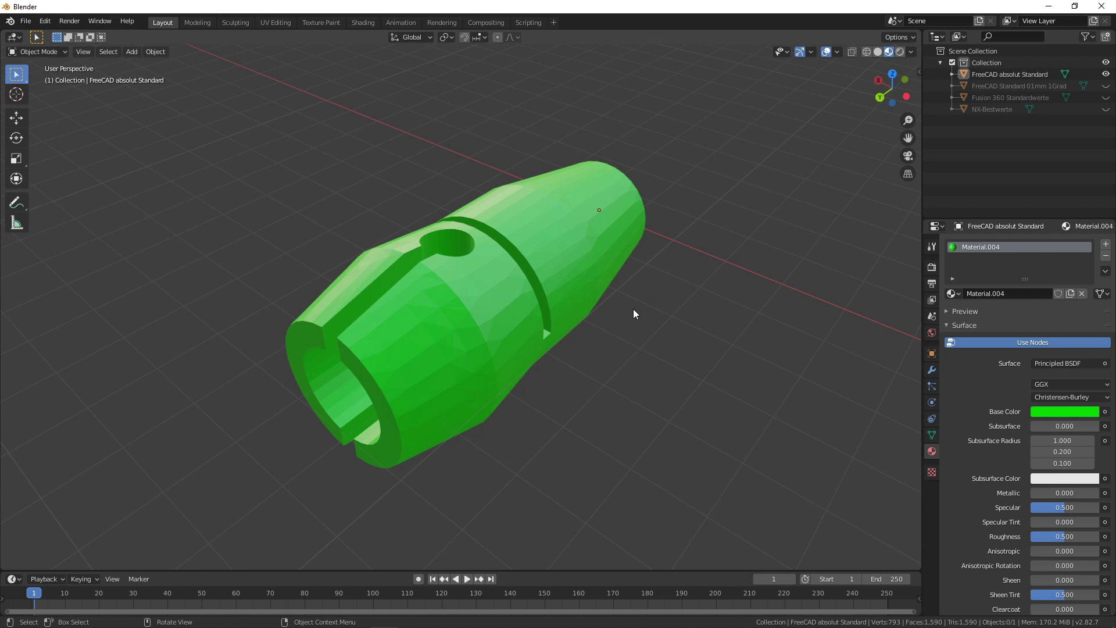
{"action": "mouse_move", "coordinate": [567, 359]}
{"action": "middle_mouse_down"}
{"action": "mouse_move", "coordinate": [634, 327]}
{"action": "mouse_move", "coordinate": [581, 332]}
{"action": "mouse_move", "coordinate": [574, 362]}
{"action": "mouse_move", "coordinate": [699, 375]}
{"action": "mouse_move", "coordinate": [740, 329]}
{"action": "mouse_move", "coordinate": [557, 347]}
{"action": "middle_mouse_up"}
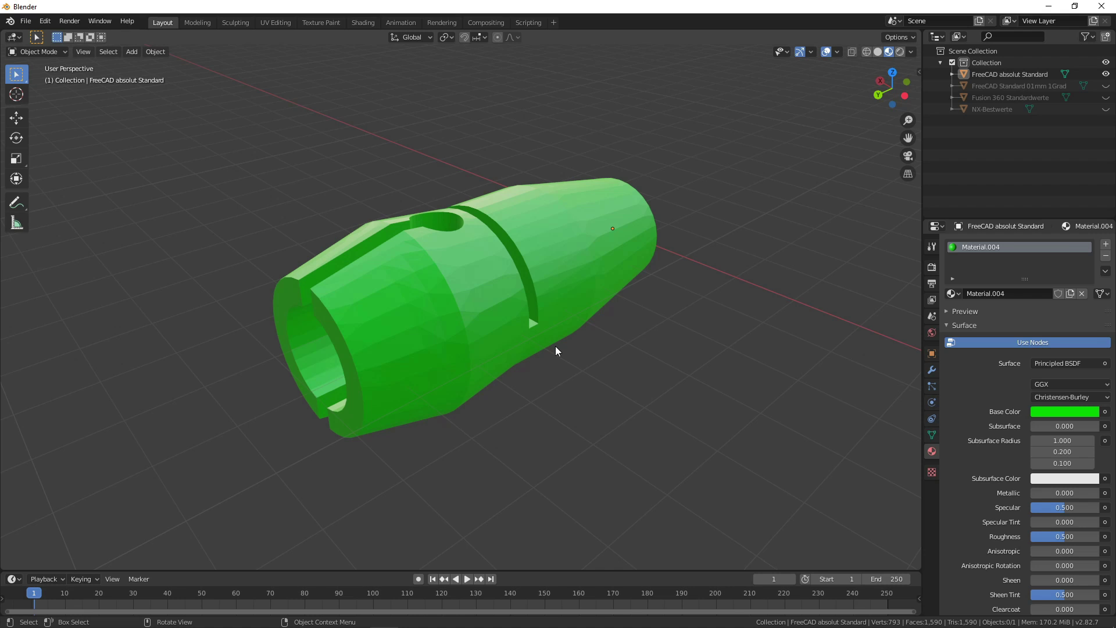
{"action": "mouse_move", "coordinate": [660, 324]}
{"action": "middle_mouse_down"}
{"action": "mouse_move", "coordinate": [675, 323]}
{"action": "mouse_move", "coordinate": [553, 330]}
{"action": "mouse_move", "coordinate": [522, 293]}
{"action": "mouse_move", "coordinate": [547, 296]}
{"action": "mouse_move", "coordinate": [545, 268]}
{"action": "mouse_move", "coordinate": [540, 277]}
{"action": "mouse_move", "coordinate": [612, 325]}
{"action": "mouse_move", "coordinate": [714, 304]}
{"action": "mouse_move", "coordinate": [626, 347]}
{"action": "mouse_move", "coordinate": [661, 361]}
{"action": "mouse_move", "coordinate": [650, 366]}
{"action": "middle_mouse_up"}
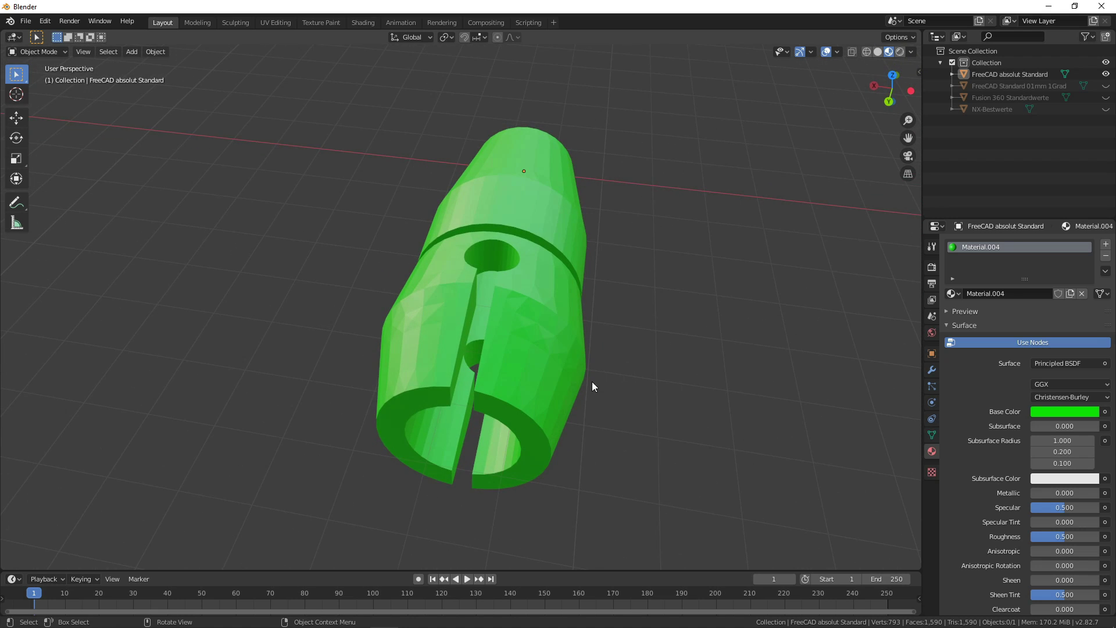
{"action": "mouse_move", "coordinate": [591, 385]}
{"action": "middle_mouse_down"}
{"action": "mouse_move", "coordinate": [630, 374]}
{"action": "mouse_move", "coordinate": [618, 368]}
{"action": "mouse_move", "coordinate": [616, 382]}
{"action": "middle_mouse_up"}
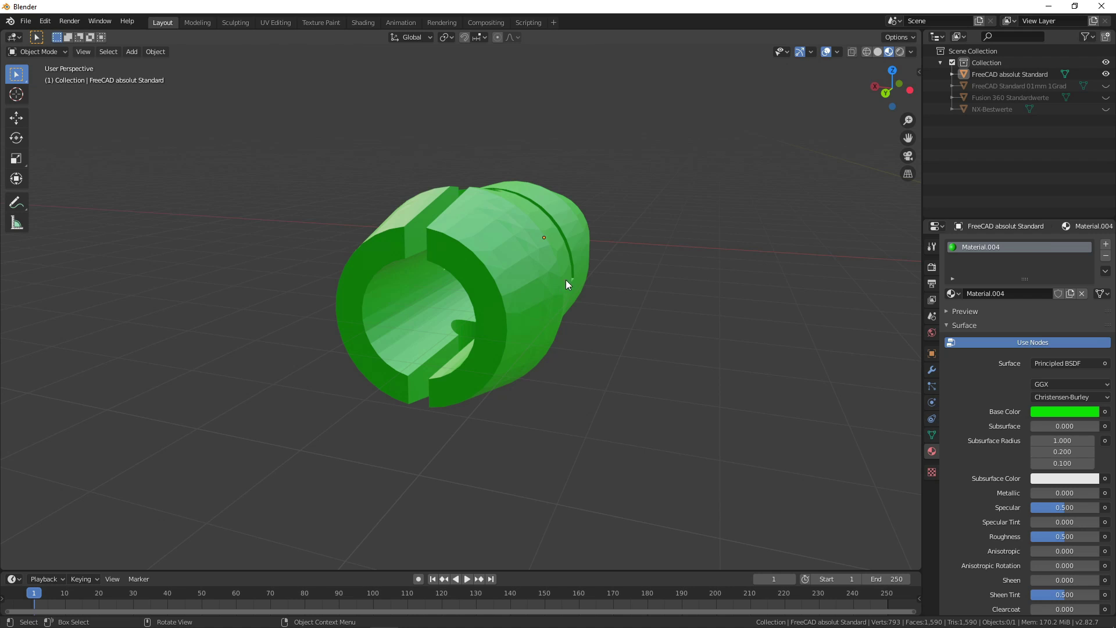
{"action": "mouse_move", "coordinate": [567, 283]}
{"action": "middle_mouse_down"}
{"action": "mouse_move", "coordinate": [603, 302]}
{"action": "mouse_move", "coordinate": [575, 337]}
{"action": "middle_mouse_up"}
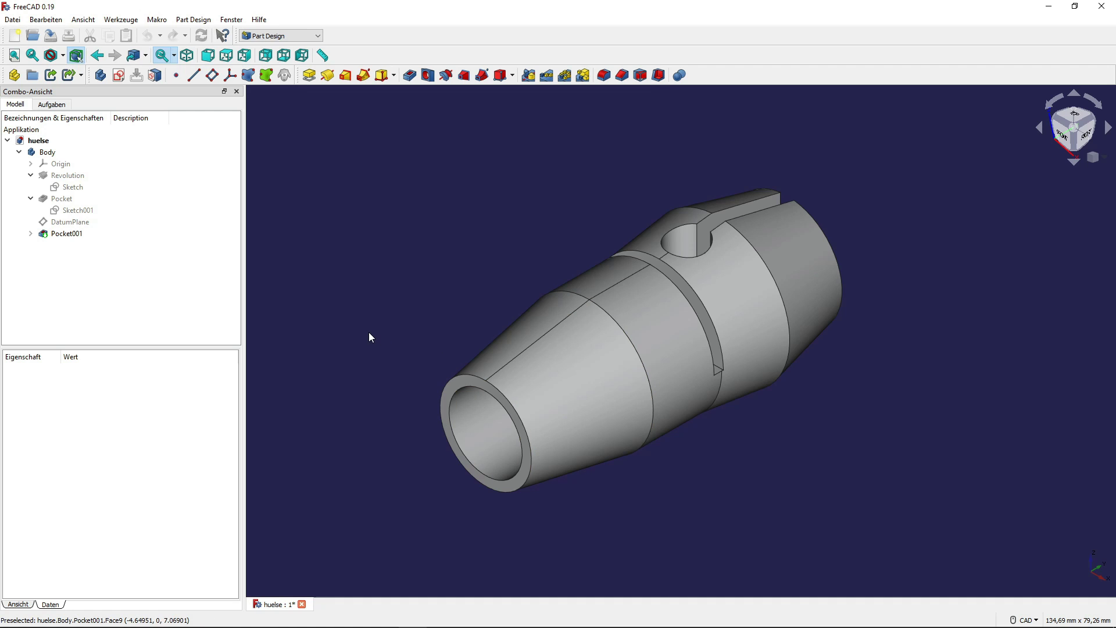
- With Pocket001 selected, switch to the Mesh Design workbench and open its Netze menu
{"action": "left_click", "coordinate": [91, 233]}
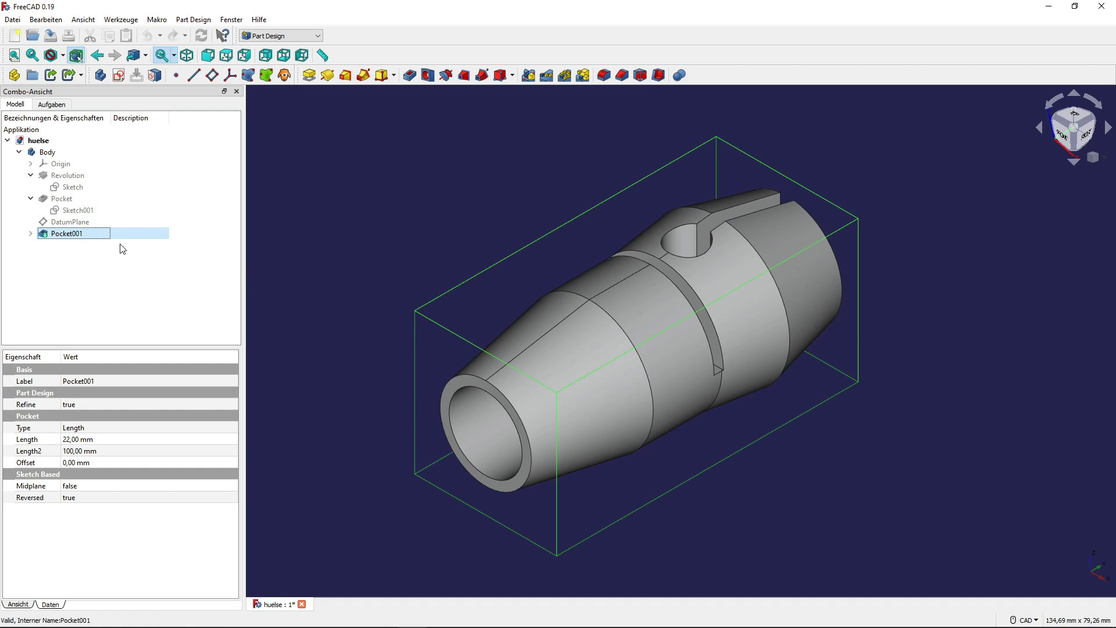
{"action": "left_click", "coordinate": [293, 39]}
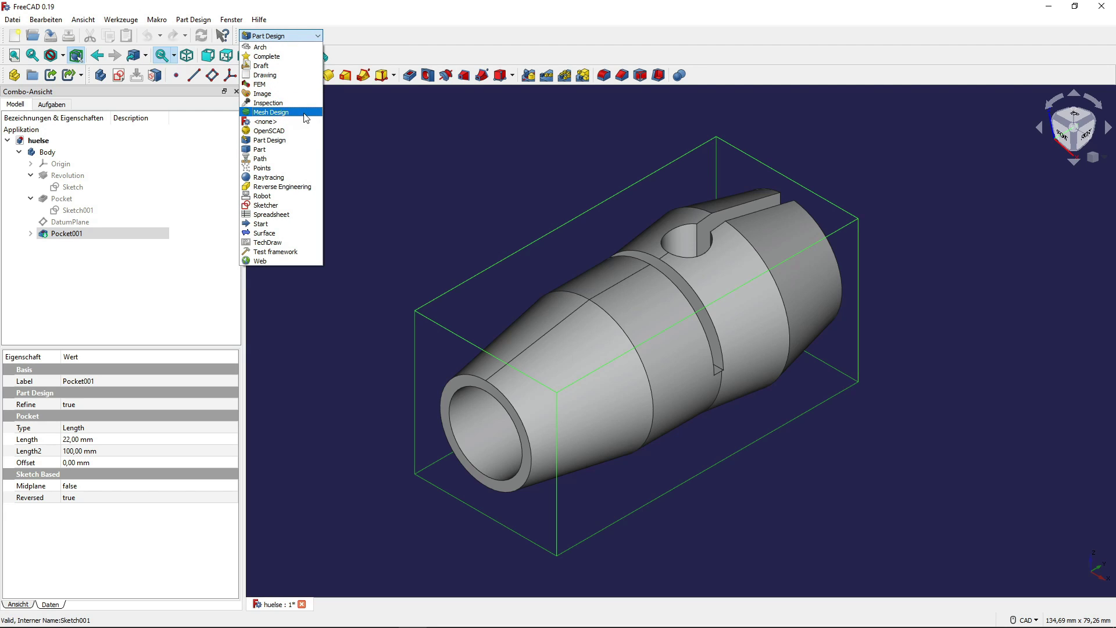
{"action": "left_click", "coordinate": [305, 118]}
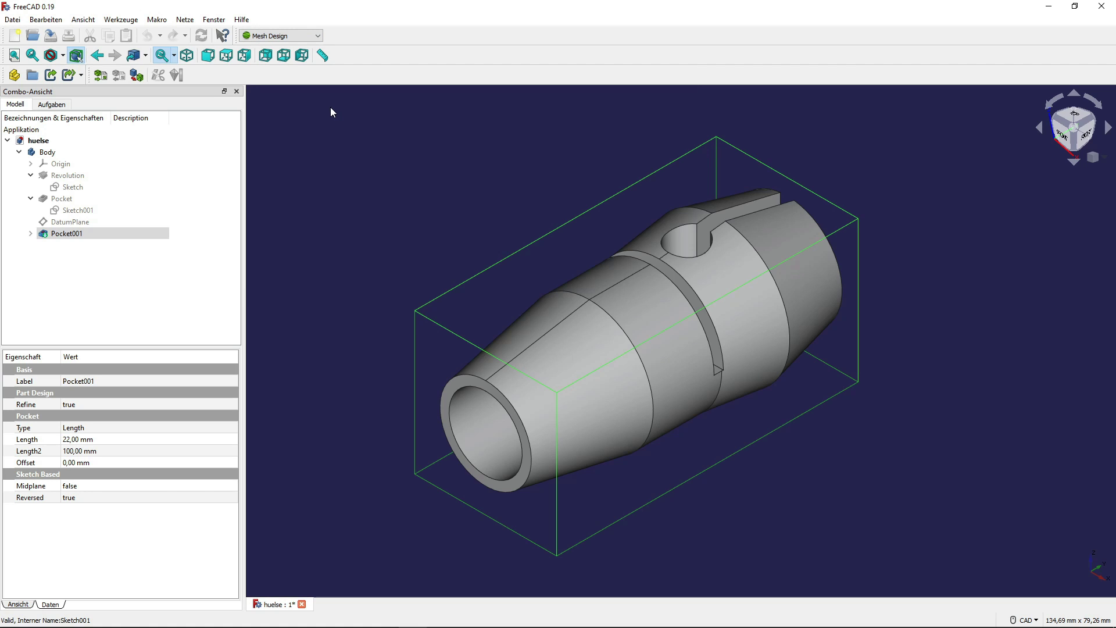
{"action": "left_click", "coordinate": [185, 20]}
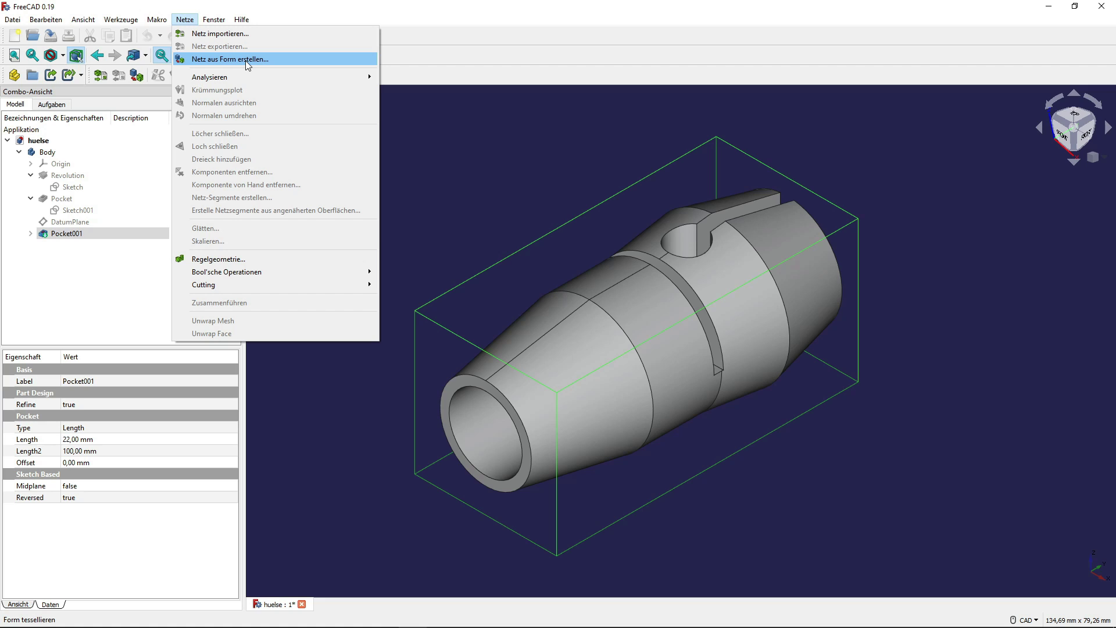
- Start a mesh from the sleeve shape using the Netgen mesher at Fein fineness
{"action": "left_click", "coordinate": [248, 63]}
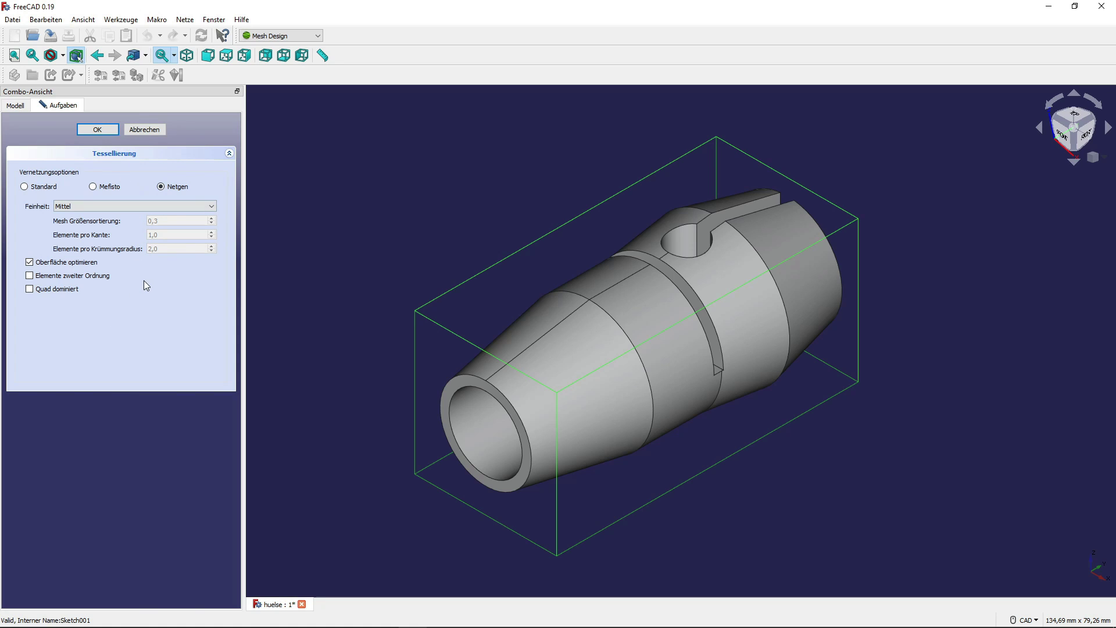
{"action": "left_click", "coordinate": [50, 187]}
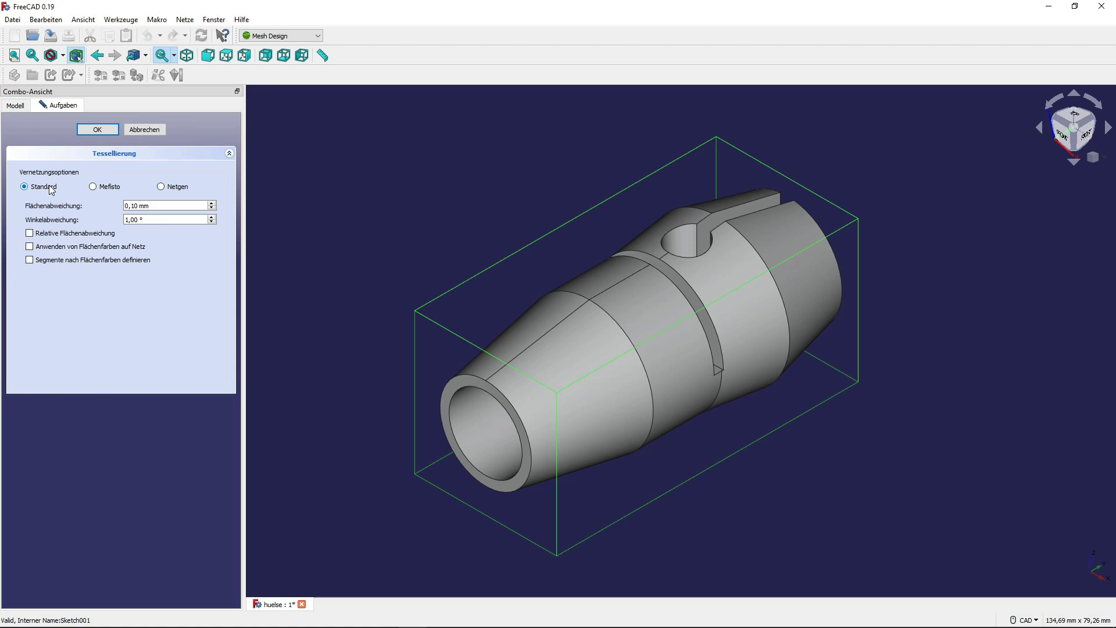
{"action": "left_click", "coordinate": [108, 190]}
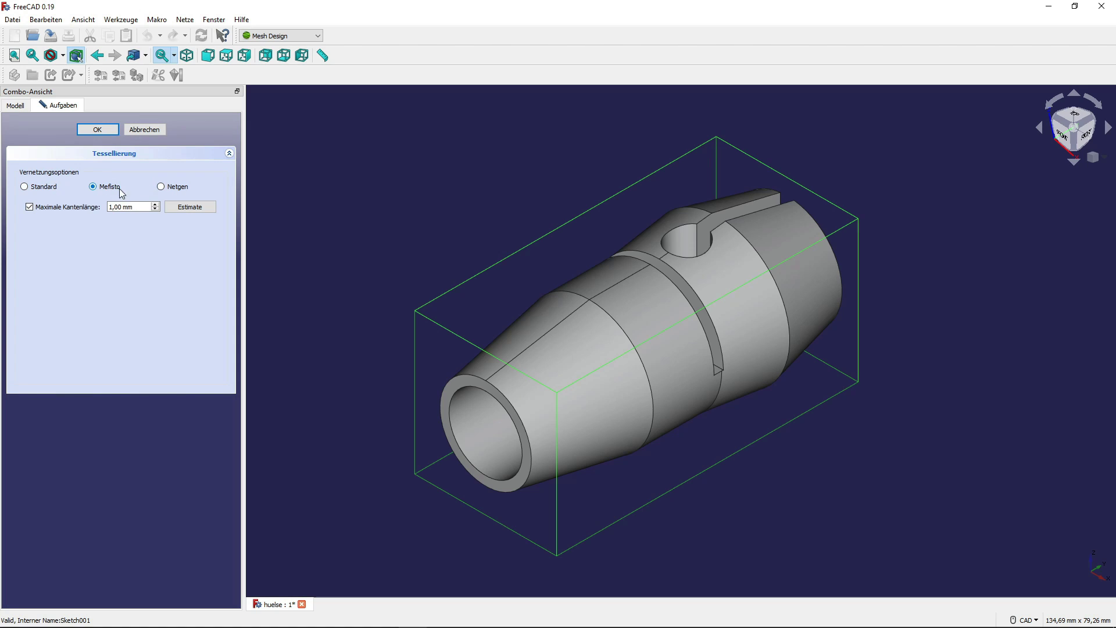
{"action": "left_click", "coordinate": [179, 190]}
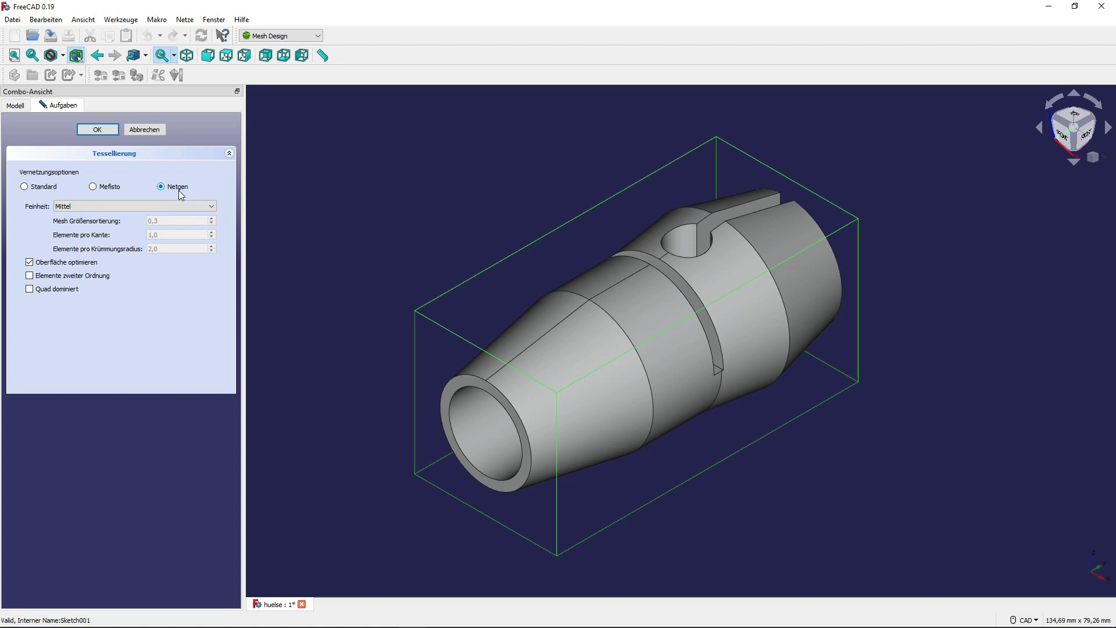
{"action": "left_click", "coordinate": [145, 207]}
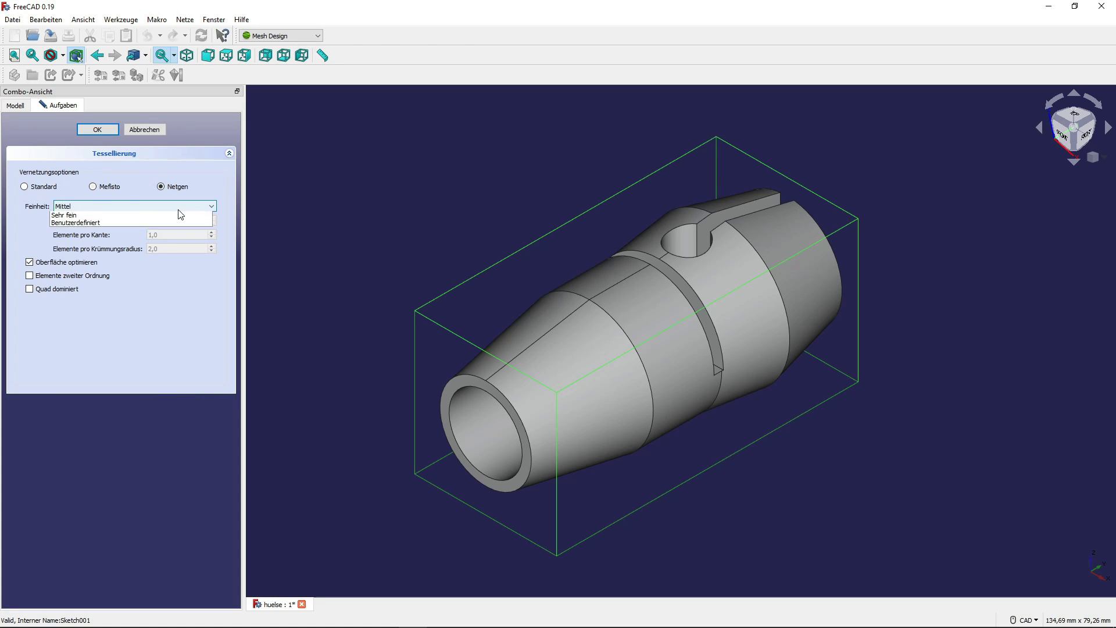
{"action": "left_click", "coordinate": [165, 322]}
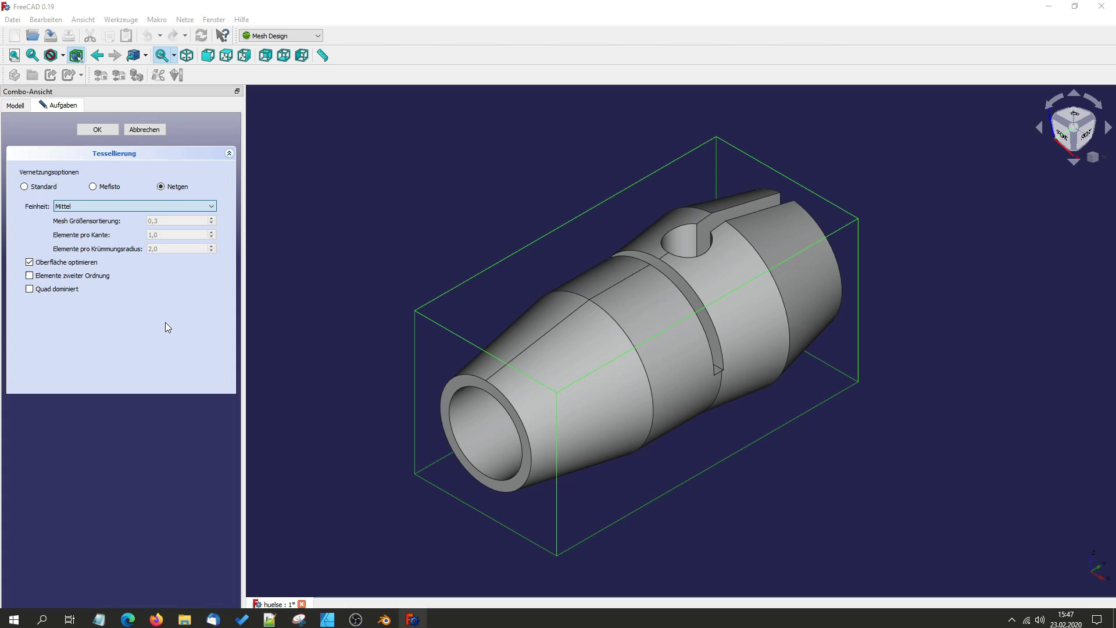
{"action": "left_click", "coordinate": [358, 298]}
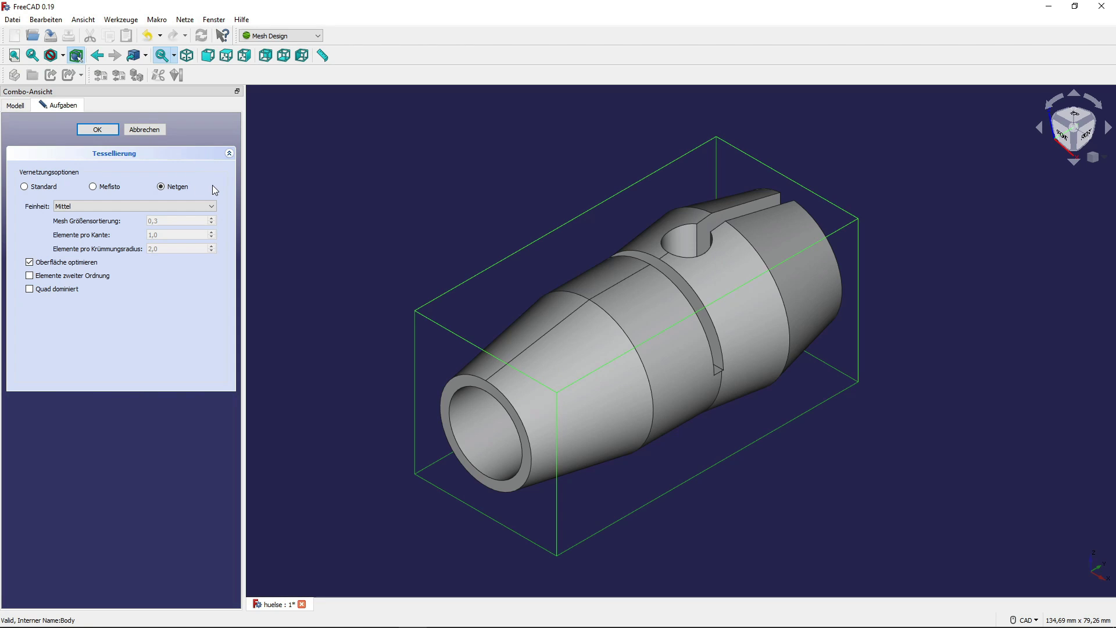
{"action": "left_click", "coordinate": [127, 206]}
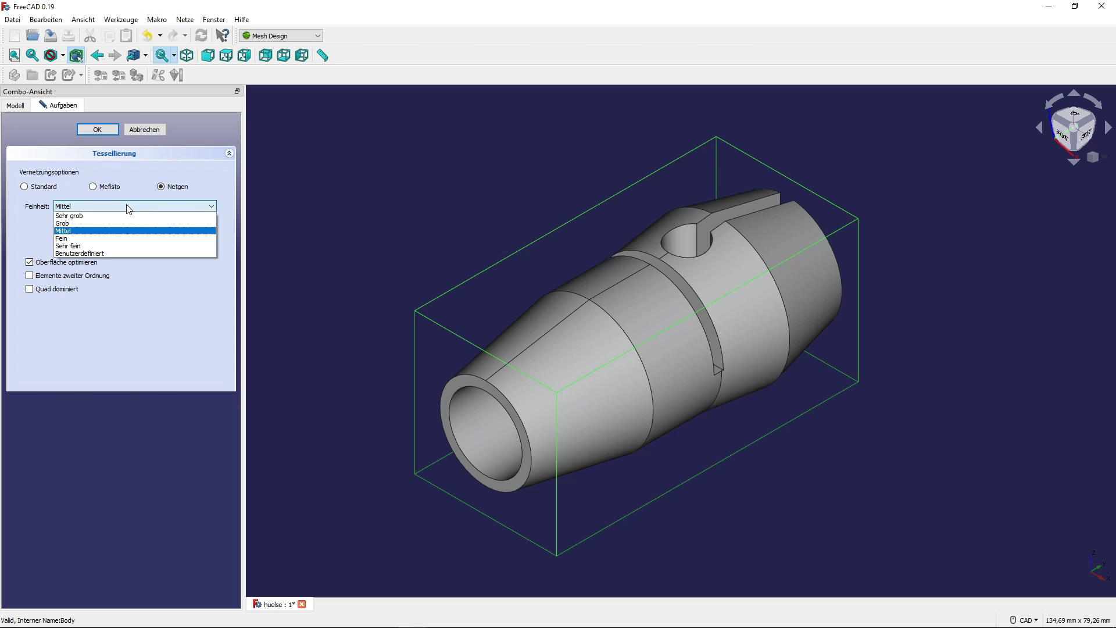
{"action": "left_click", "coordinate": [109, 238]}
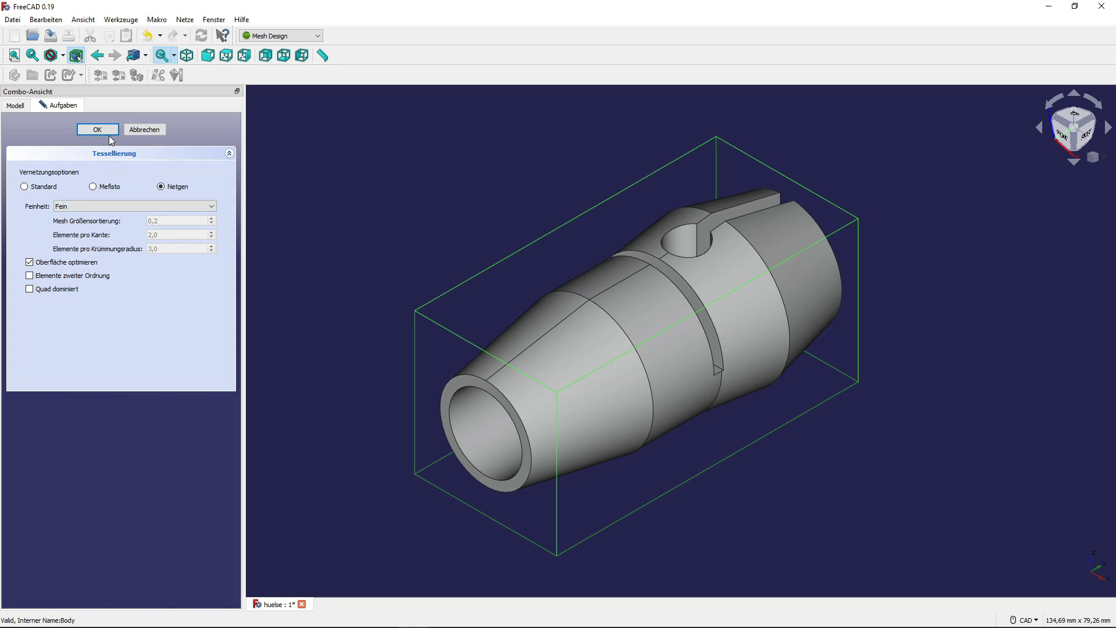
- Generate the Fein Netgen mesh 'Pocket001 (Meshed)' with 1979 points and 3962 faces
{"action": "left_click", "coordinate": [98, 130]}
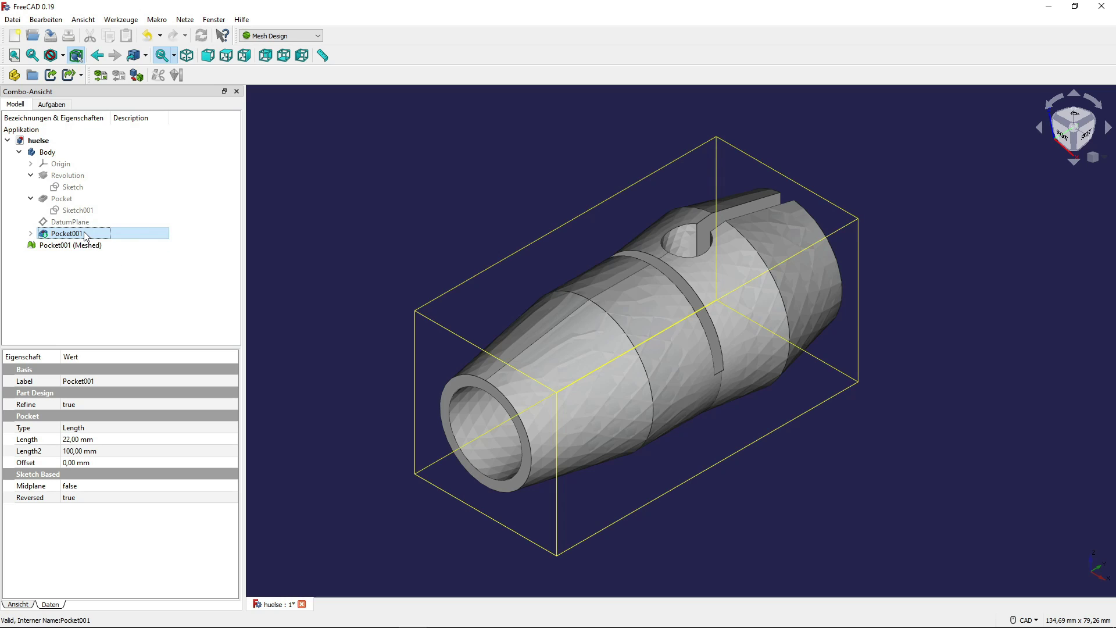
{"action": "left_click", "coordinate": [83, 247]}
{"action": "right_click", "coordinate": [83, 246]}
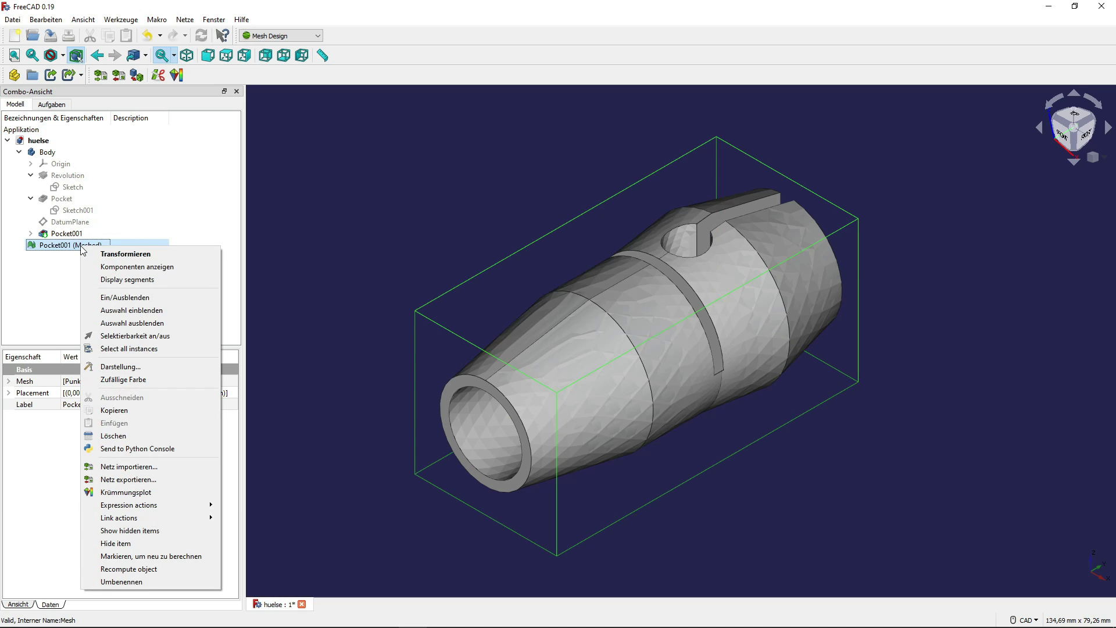
- Set the mesh's face colour to magenta and hide the original Pocket001 solid
{"action": "left_click", "coordinate": [143, 366]}
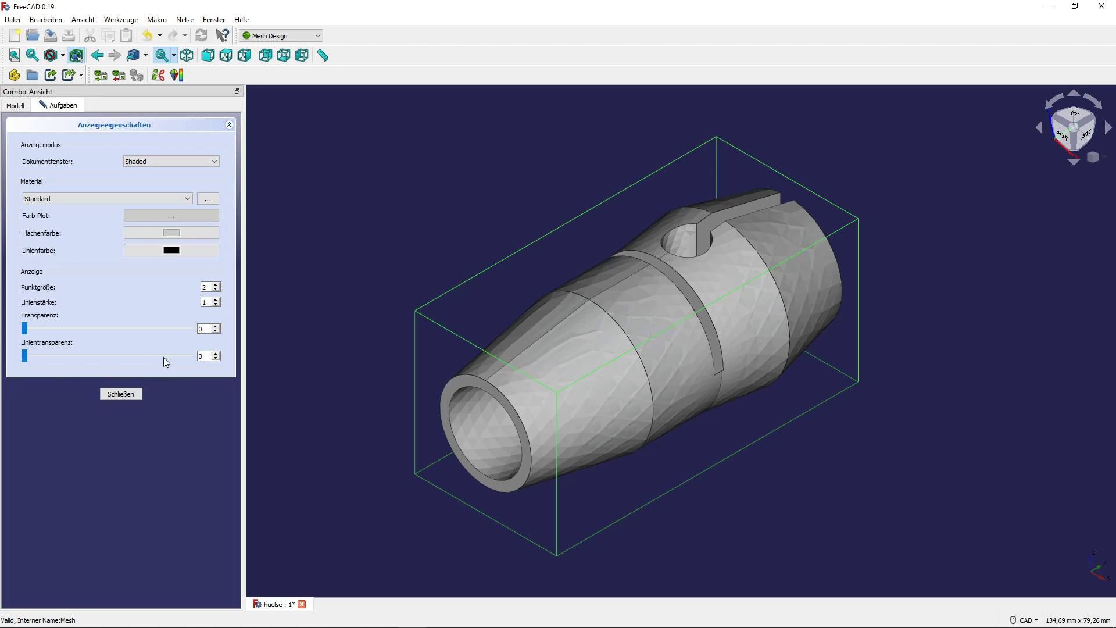
{"action": "left_click", "coordinate": [169, 233]}
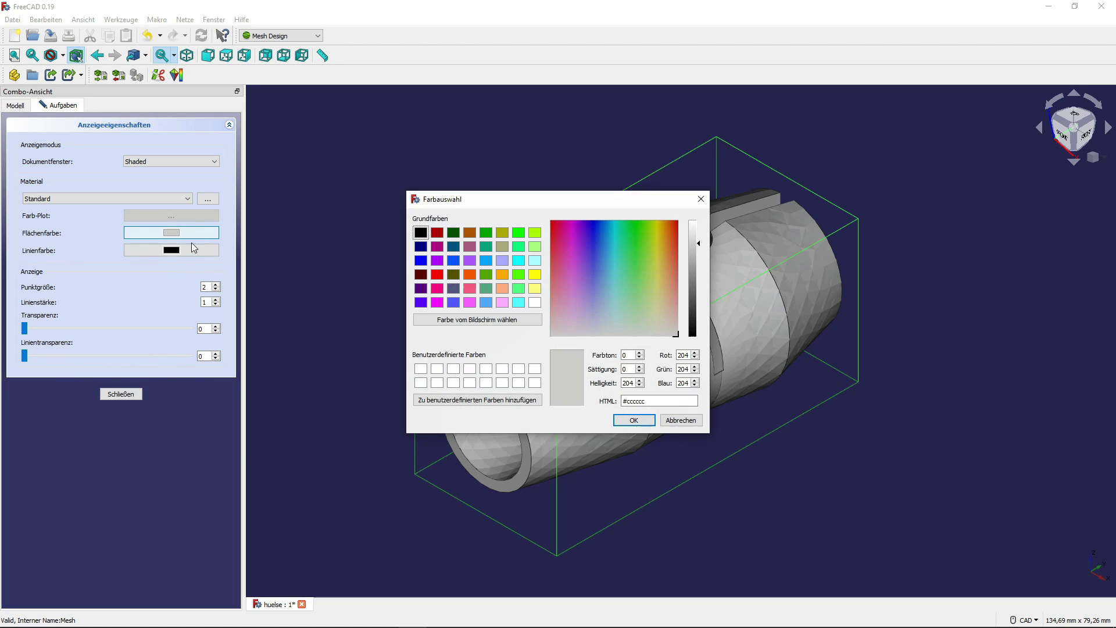
{"action": "left_click", "coordinate": [572, 265]}
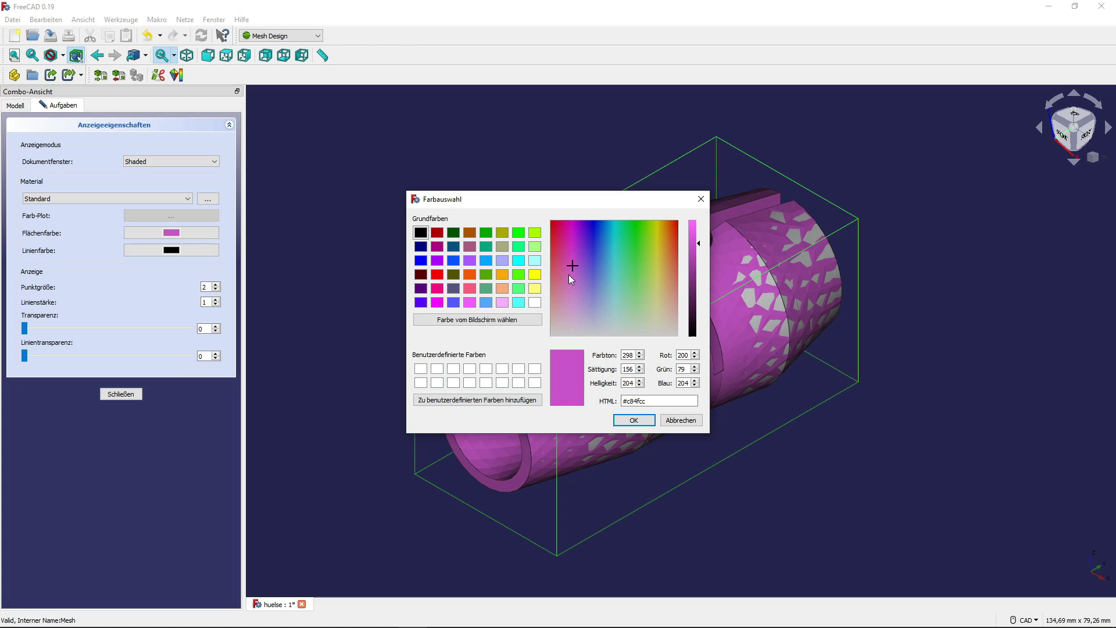
{"action": "left_click", "coordinate": [631, 426]}
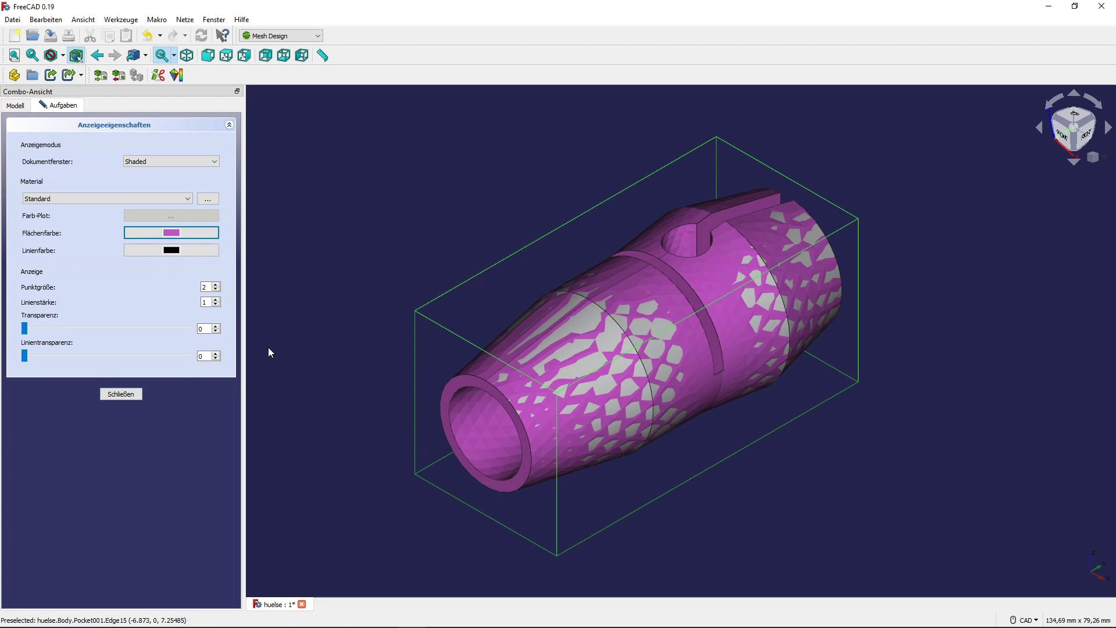
{"action": "left_click", "coordinate": [121, 394]}
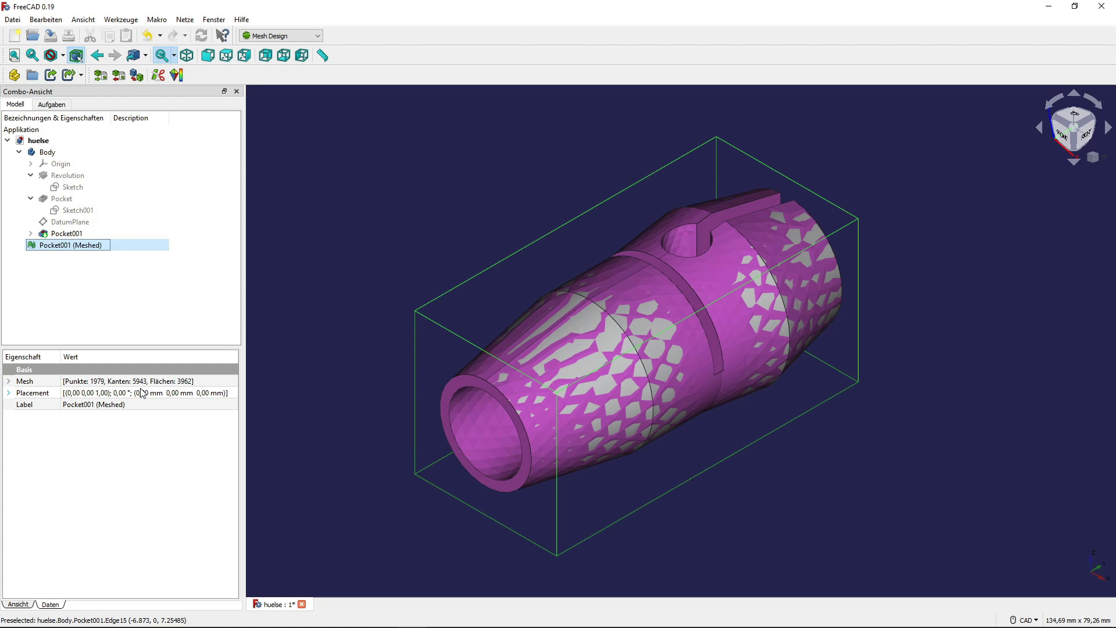
{"action": "left_click", "coordinate": [99, 233]}
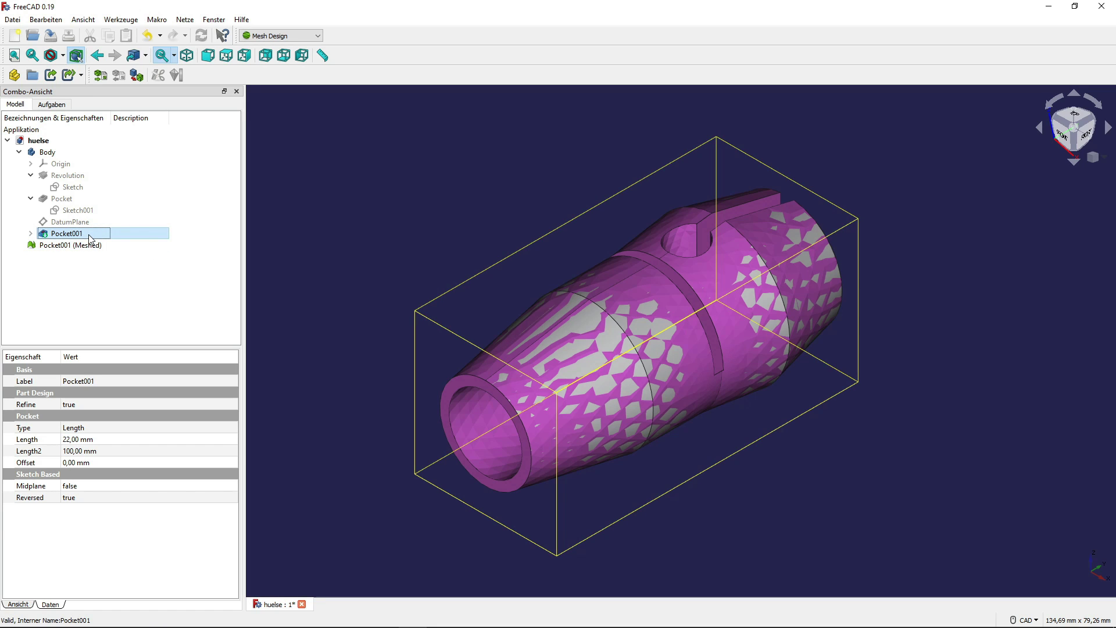
{"action": "key", "text": "space"}
{"action": "mouse_move", "coordinate": [717, 461]}
{"action": "middle_mouse_down"}
{"action": "mouse_move", "coordinate": [680, 466]}
{"action": "mouse_move", "coordinate": [753, 471]}
{"action": "middle_mouse_up"}
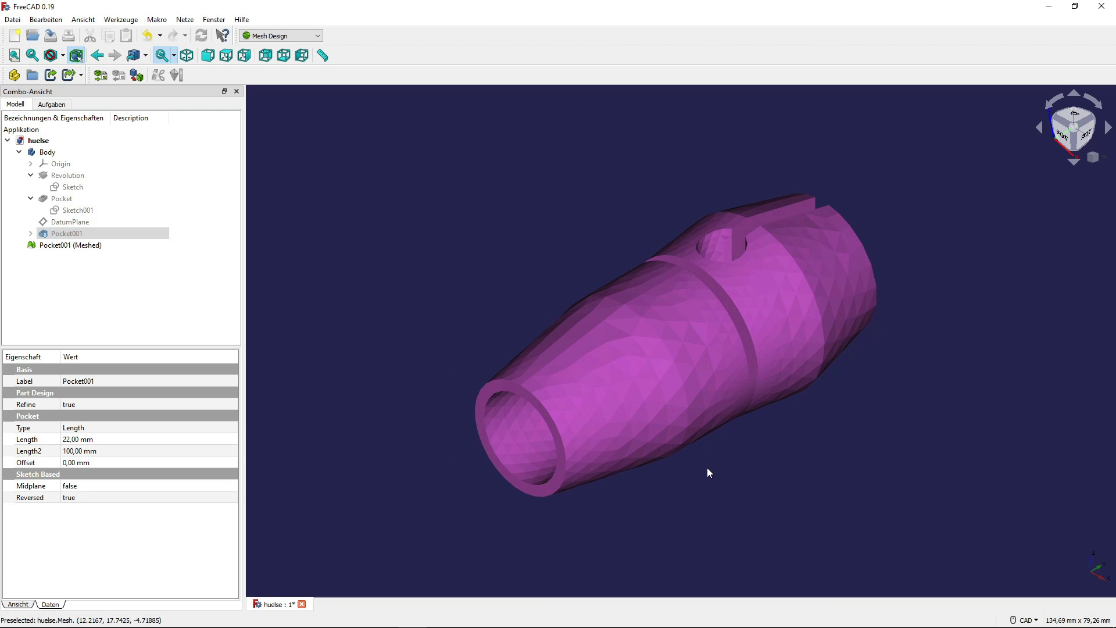
{"action": "left_click", "coordinate": [765, 463]}
{"action": "mouse_move", "coordinate": [765, 464]}
{"action": "middle_mouse_down"}
{"action": "mouse_move", "coordinate": [740, 479]}
{"action": "mouse_move", "coordinate": [776, 481]}
{"action": "mouse_move", "coordinate": [713, 483]}
{"action": "mouse_move", "coordinate": [747, 481]}
{"action": "mouse_move", "coordinate": [665, 449]}
{"action": "mouse_move", "coordinate": [417, 393]}
{"action": "mouse_move", "coordinate": [368, 309]}
{"action": "mouse_move", "coordinate": [511, 406]}
{"action": "mouse_move", "coordinate": [733, 495]}
{"action": "mouse_move", "coordinate": [736, 481]}
{"action": "middle_mouse_up"}
{"action": "scroll", "coordinate": [751, 441], "scroll_direction": "down", "scroll_amount": 2}
{"action": "scroll", "coordinate": [717, 447], "scroll_direction": "up", "scroll_amount": 3}
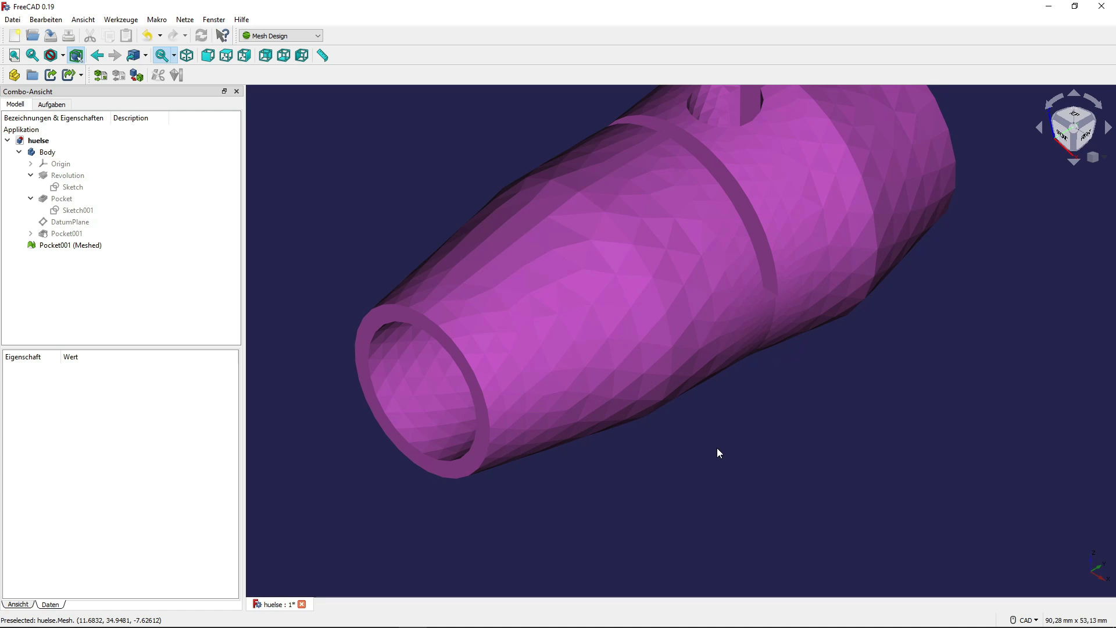
{"action": "scroll", "coordinate": [716, 447], "scroll_direction": "down", "scroll_amount": 1}
{"action": "mouse_move", "coordinate": [754, 427]}
{"action": "middle_mouse_down"}
{"action": "mouse_move", "coordinate": [738, 443]}
{"action": "mouse_move", "coordinate": [802, 471]}
{"action": "mouse_move", "coordinate": [720, 369]}
{"action": "mouse_move", "coordinate": [758, 434]}
{"action": "mouse_move", "coordinate": [696, 485]}
{"action": "mouse_move", "coordinate": [707, 458]}
{"action": "middle_mouse_up"}
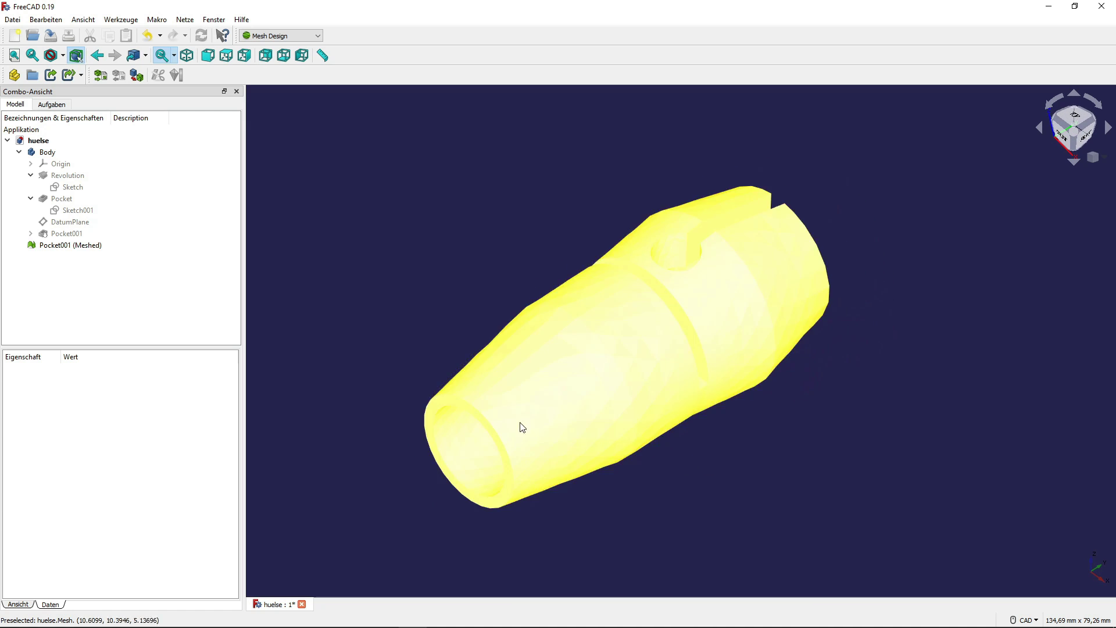
- Show Pocket001 again and rename the fine mesh to netgen_fein
{"action": "left_click", "coordinate": [76, 233]}
{"action": "key", "text": "space"}
{"action": "left_click", "coordinate": [93, 254]}
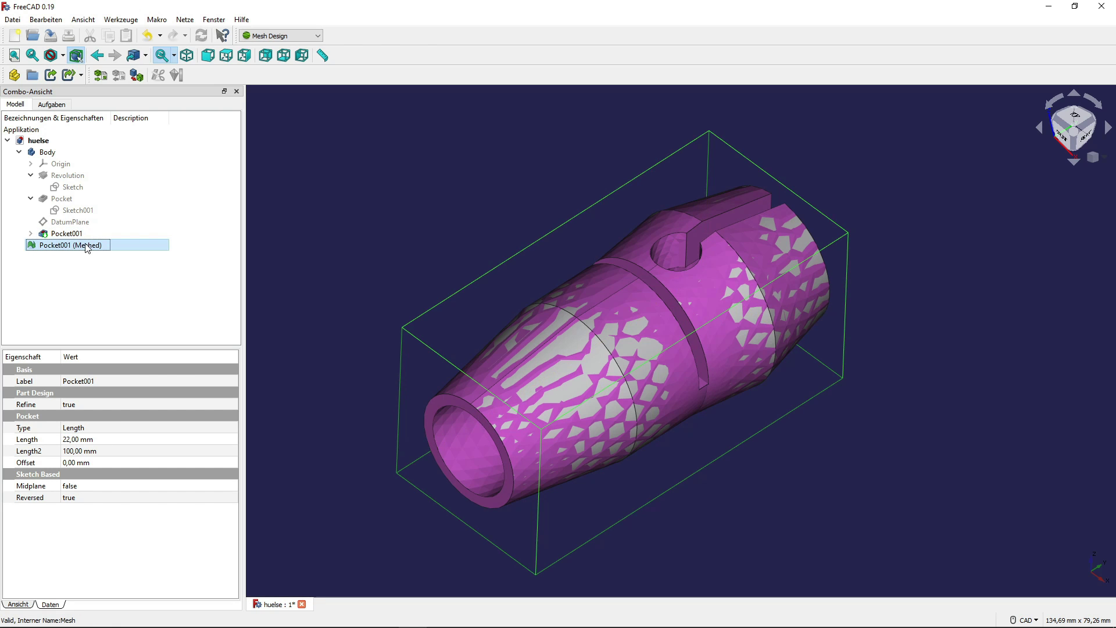
{"action": "right_click", "coordinate": [96, 251]}
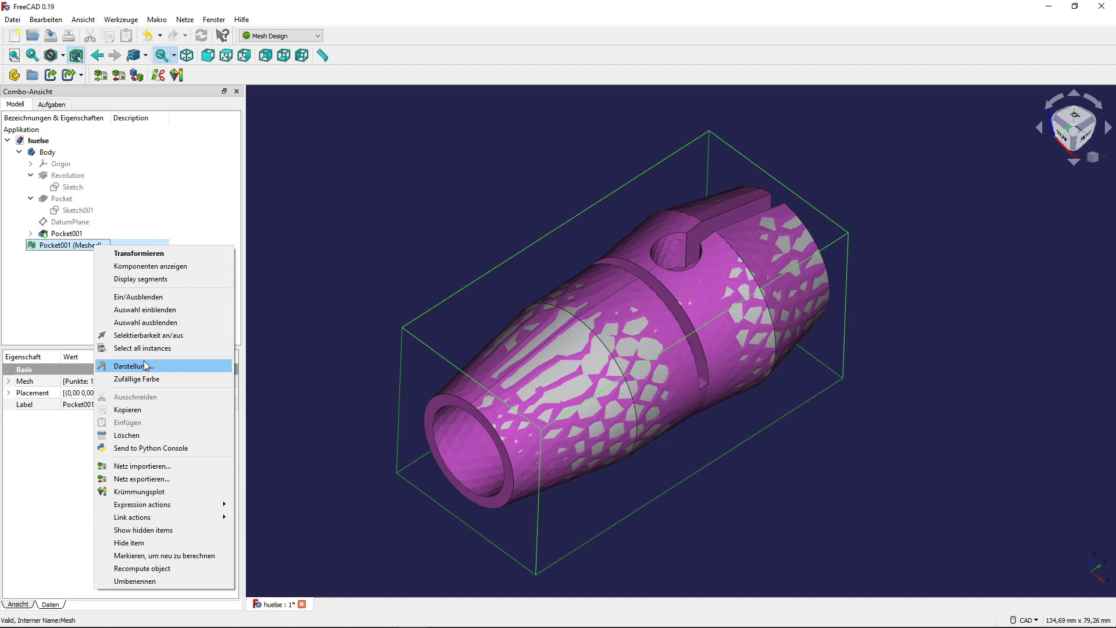
{"action": "left_click", "coordinate": [168, 580]}
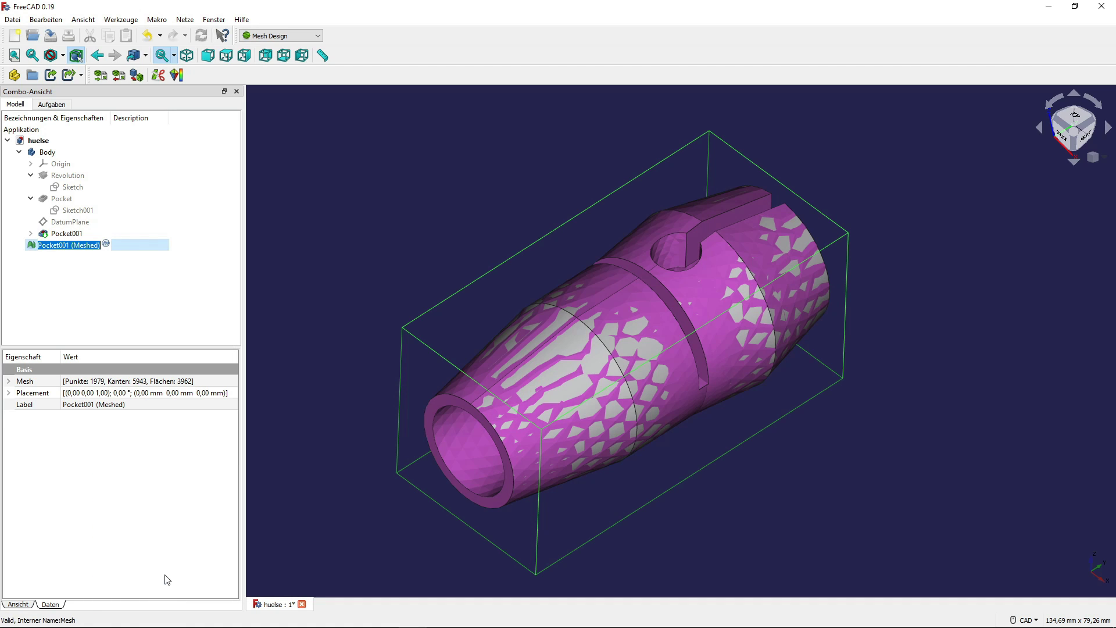
{"action": "type", "text": "netgen_fein"}
{"action": "key", "text": "Return"}
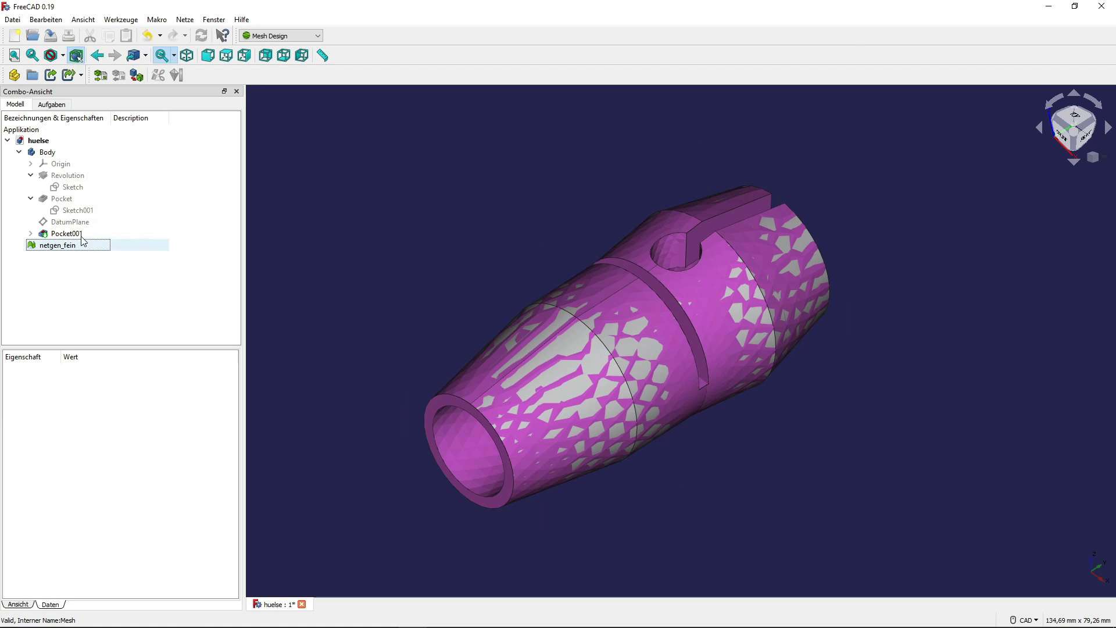
- Create a second Netgen mesh of Pocket001 at Sehr fein fineness
{"action": "left_click", "coordinate": [67, 233]}
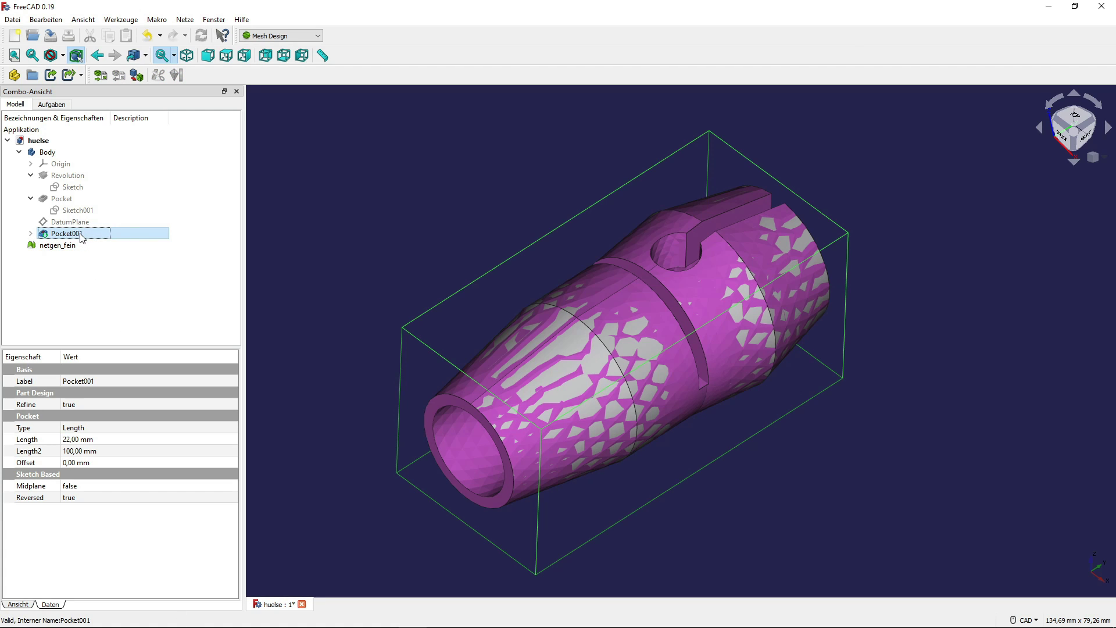
{"action": "left_click", "coordinate": [260, 41]}
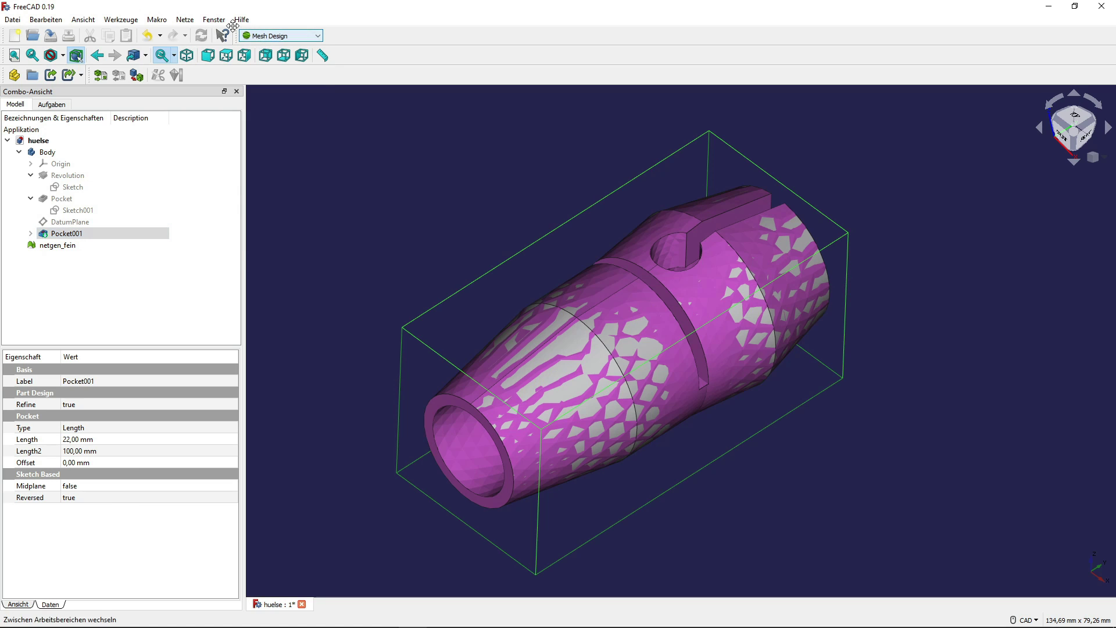
{"action": "left_click", "coordinate": [185, 20]}
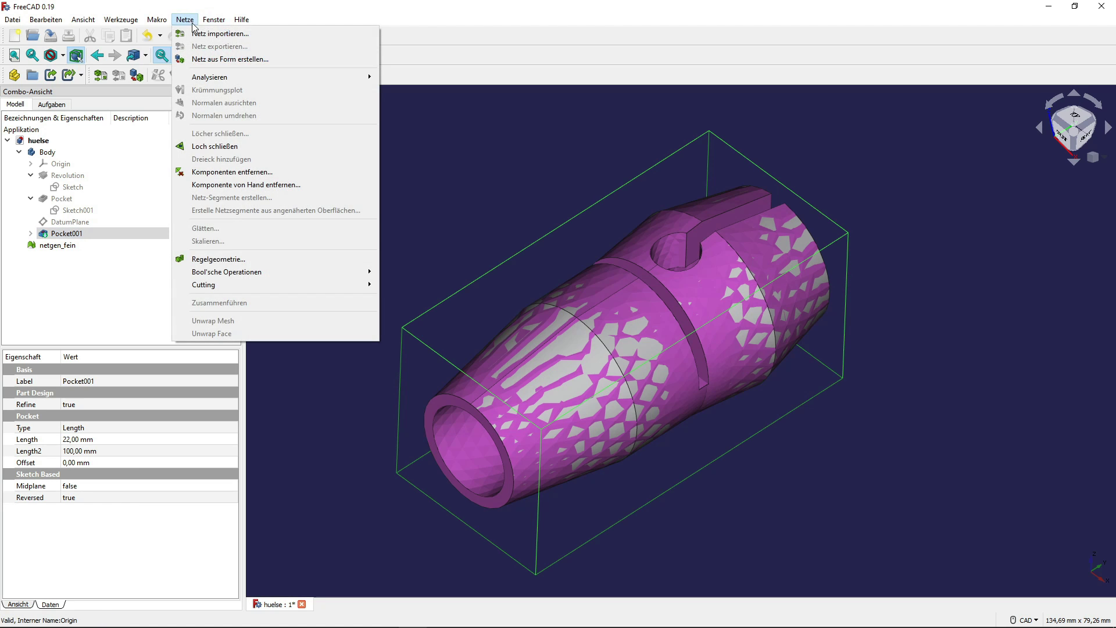
{"action": "left_click", "coordinate": [207, 59]}
{"action": "left_click", "coordinate": [125, 206]}
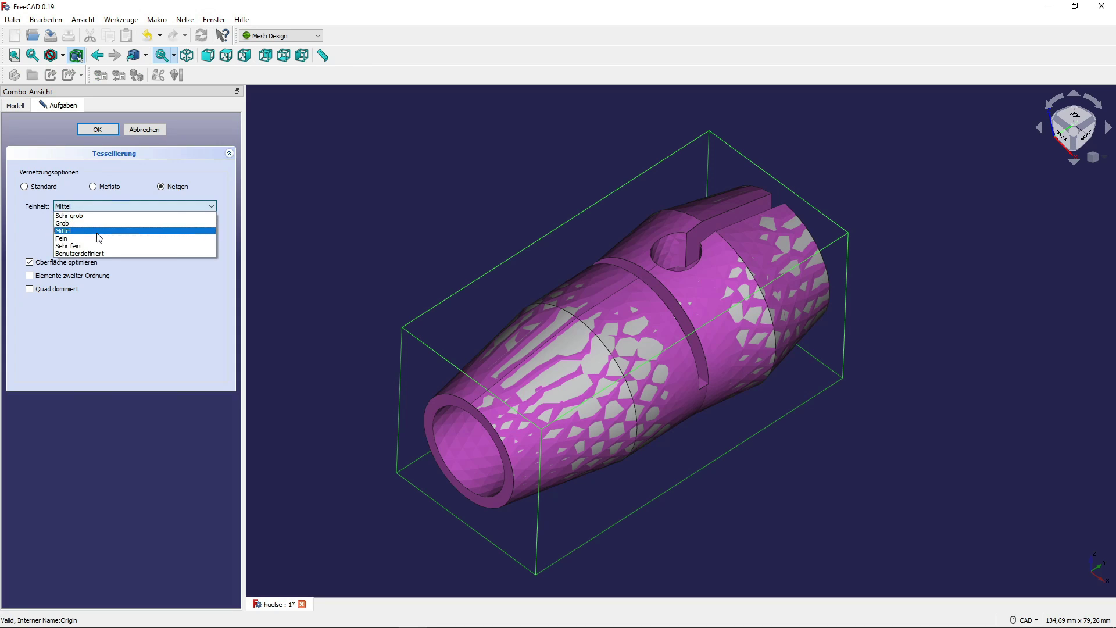
{"action": "left_click", "coordinate": [140, 249]}
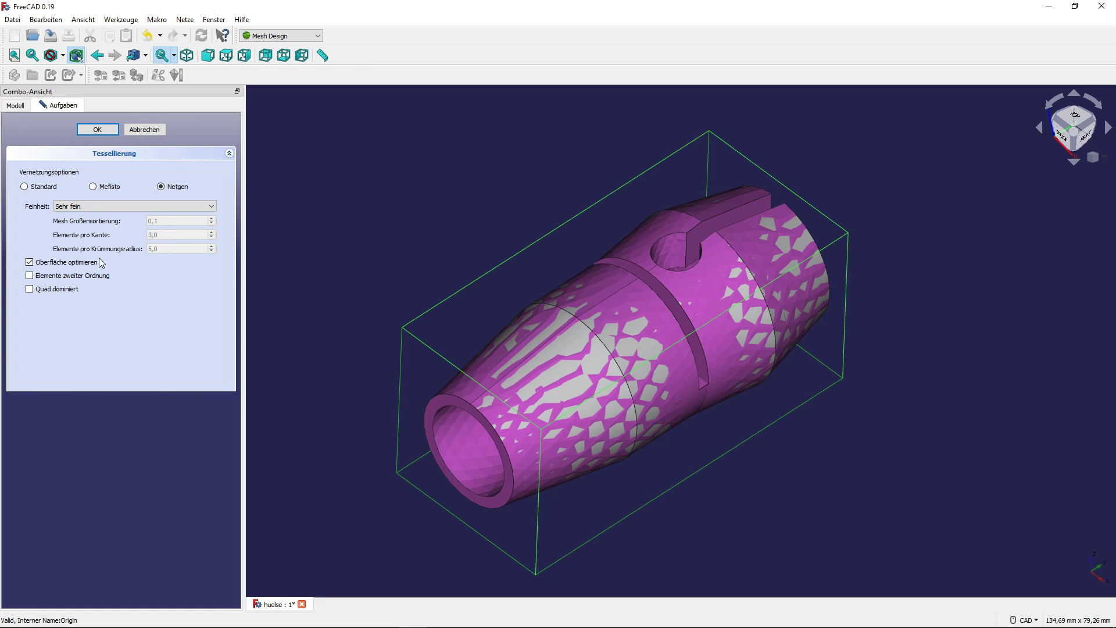
{"action": "left_click", "coordinate": [102, 129]}
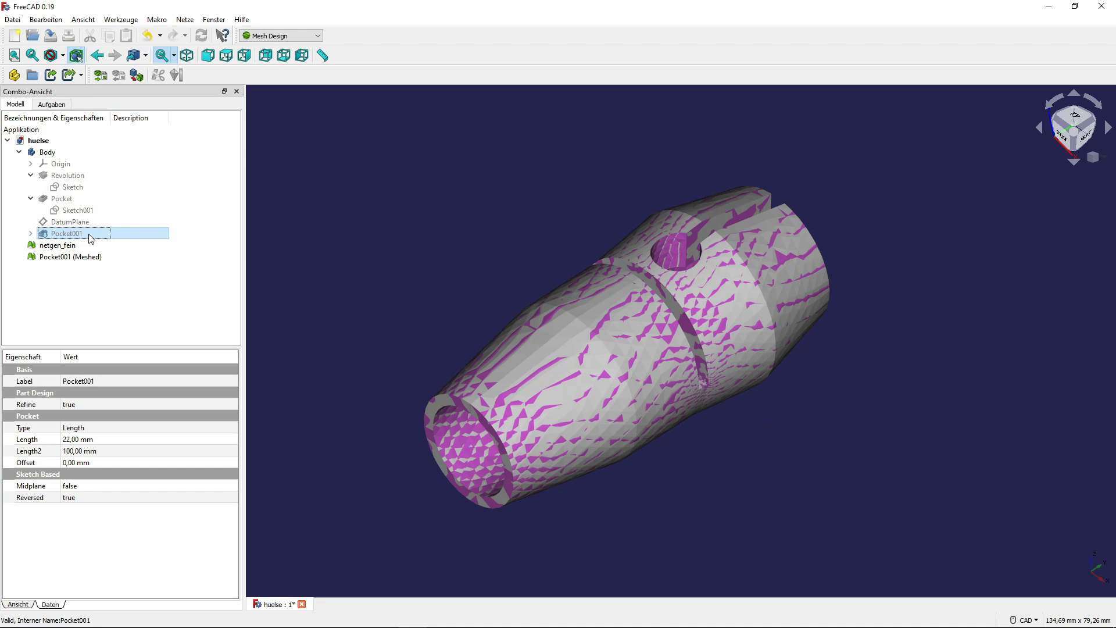
- Toggle visibility of netgen_fein and the new Pocket001 (Meshed) mesh to compare them
{"action": "left_click", "coordinate": [81, 249]}
{"action": "key", "text": "space"}
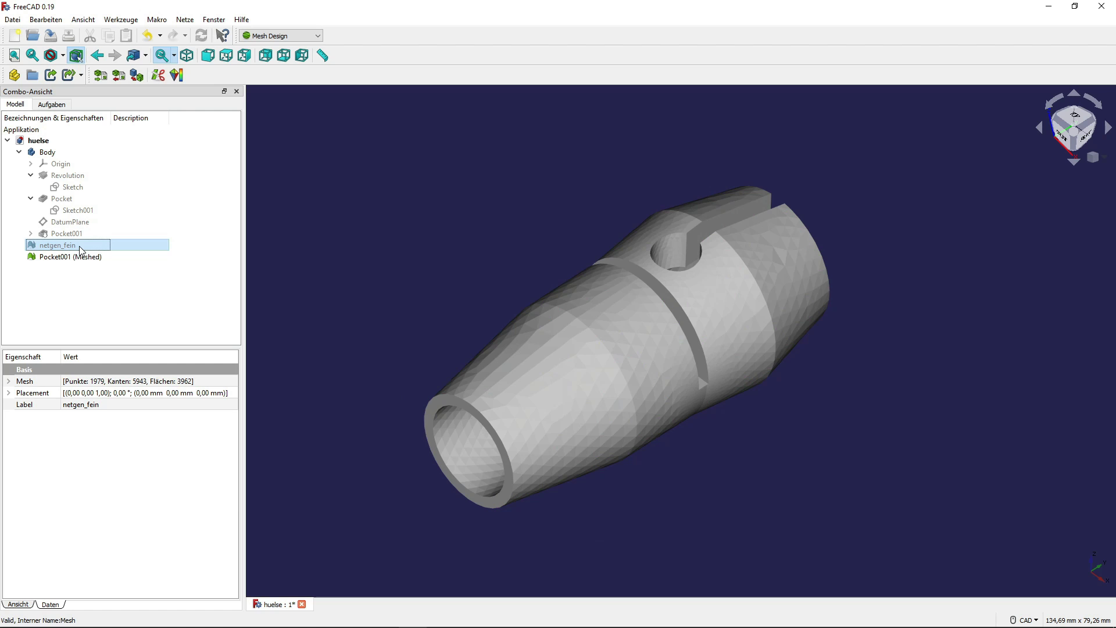
{"action": "left_click", "coordinate": [85, 261]}
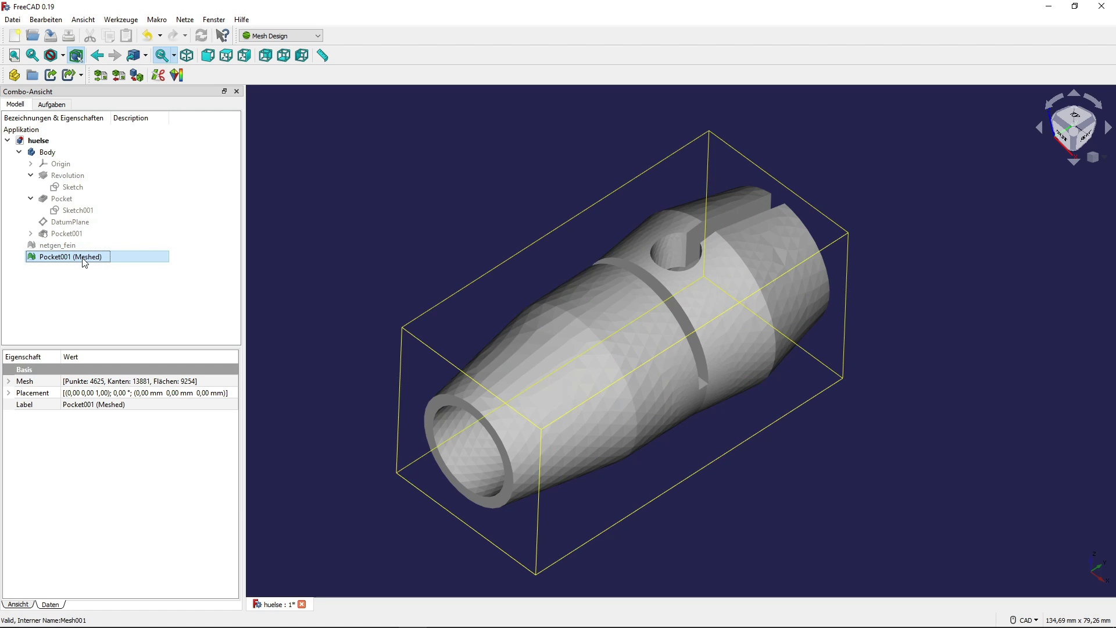
{"action": "left_click", "coordinate": [82, 245]}
{"action": "key", "text": "space"}
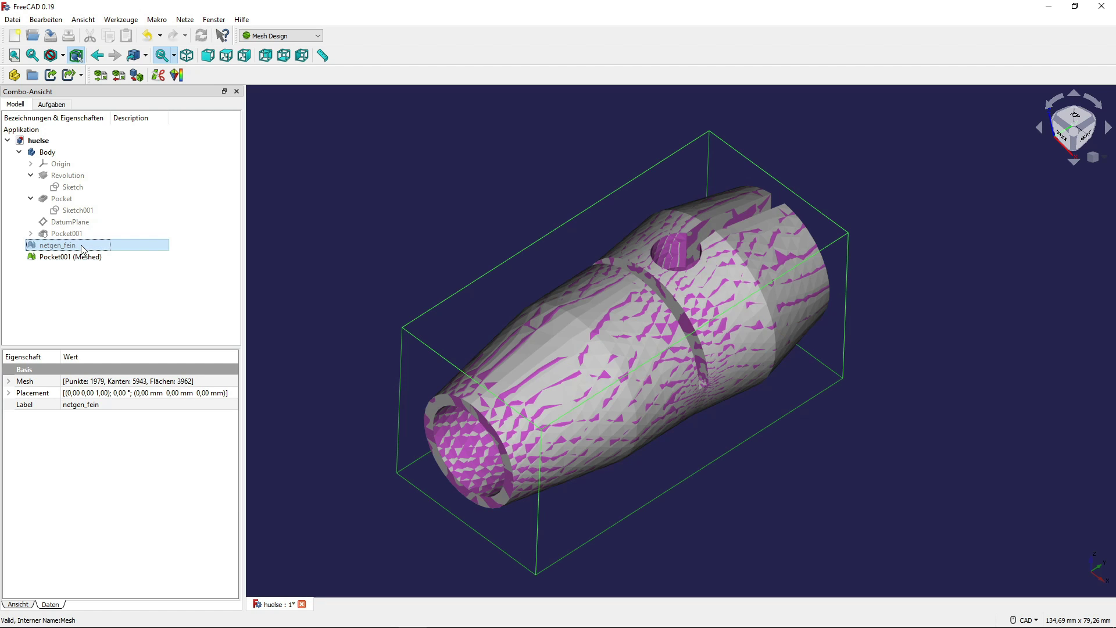
{"action": "left_click", "coordinate": [82, 259]}
{"action": "key", "text": "space"}
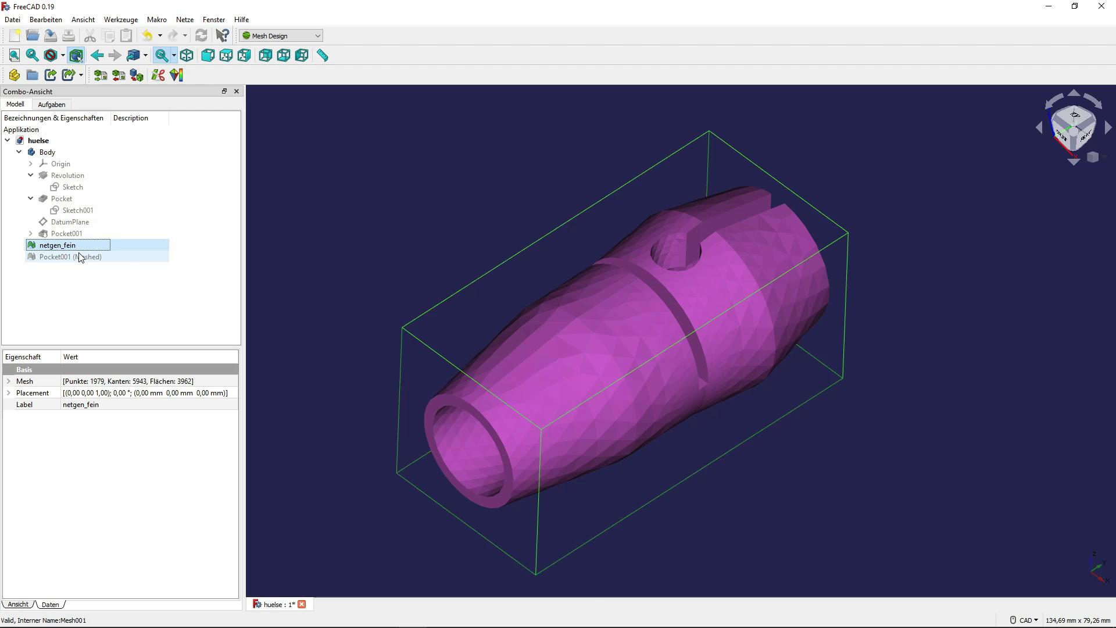
{"action": "key", "text": "space"}
{"action": "left_click", "coordinate": [81, 256]}
{"action": "key", "text": "space"}
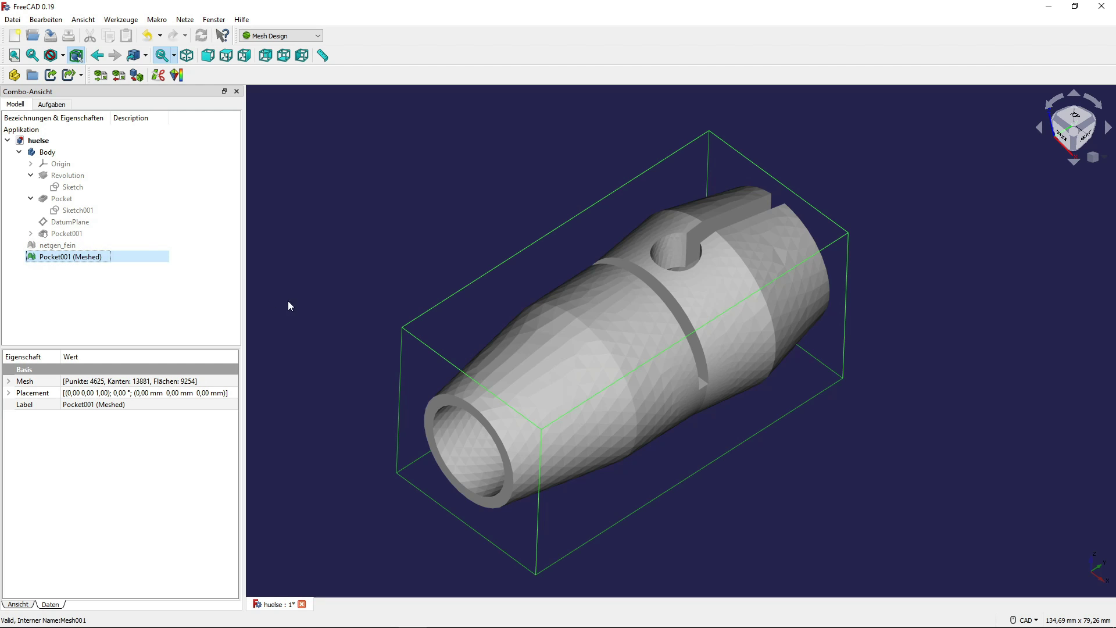
- Rename the new Sehr fein mesh to netgen_sehr_fein
{"action": "right_click", "coordinate": [99, 258]}
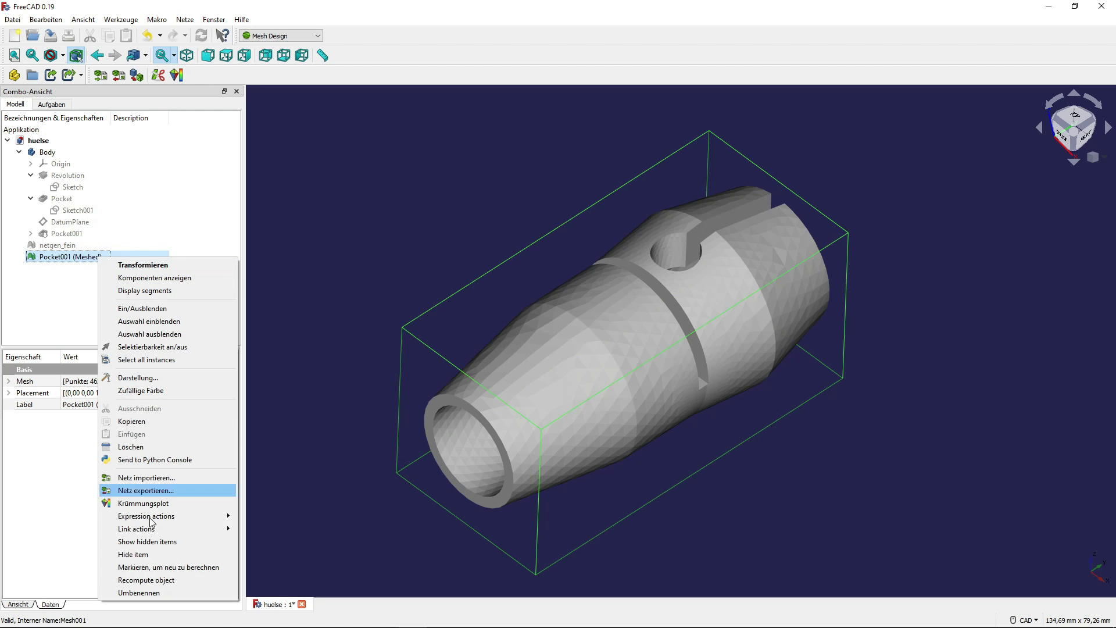
{"action": "left_click", "coordinate": [163, 592]}
{"action": "type", "text": "netgen_sehr_"}
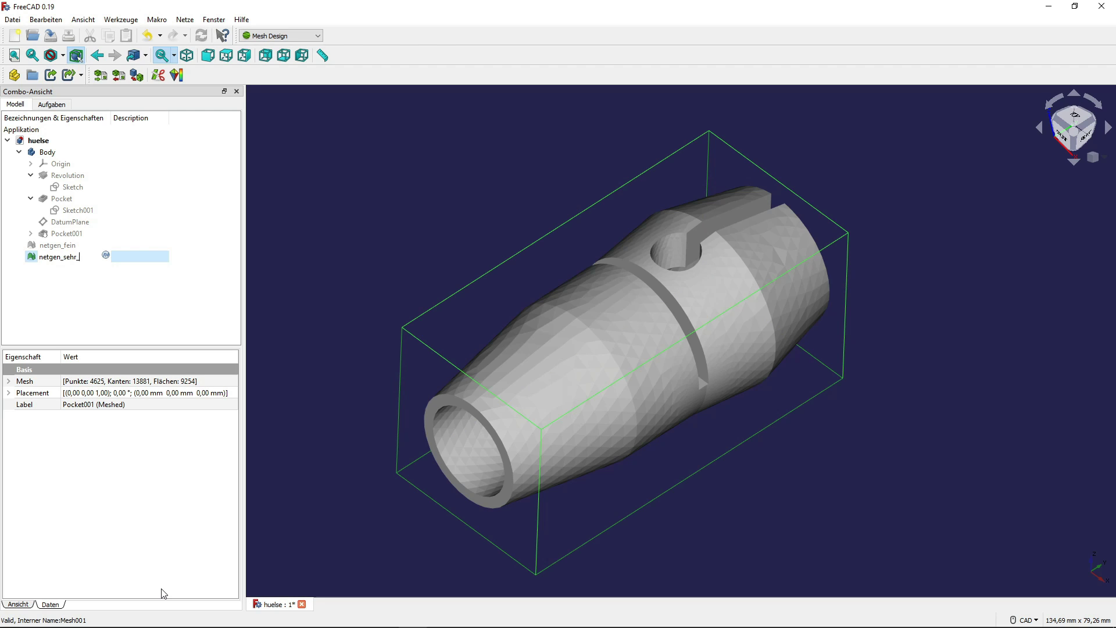
{"action": "type", "text": "fein"}
{"action": "key", "text": "Return"}
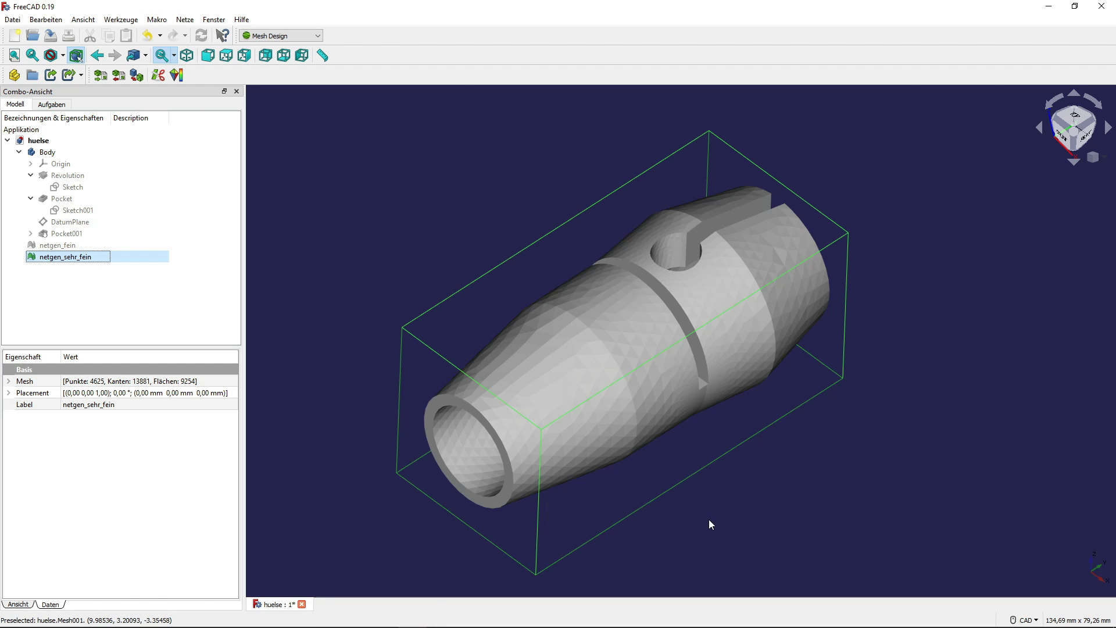
- Recentre and zoom the view on the sleeve, then reselect the Pocket001 solid
{"action": "scroll", "coordinate": [709, 519], "scroll_direction": "up", "scroll_amount": 4}
{"action": "scroll", "coordinate": [518, 443], "scroll_direction": "down", "scroll_amount": 2}
{"action": "scroll", "coordinate": [373, 398], "scroll_direction": "down", "scroll_amount": 3}
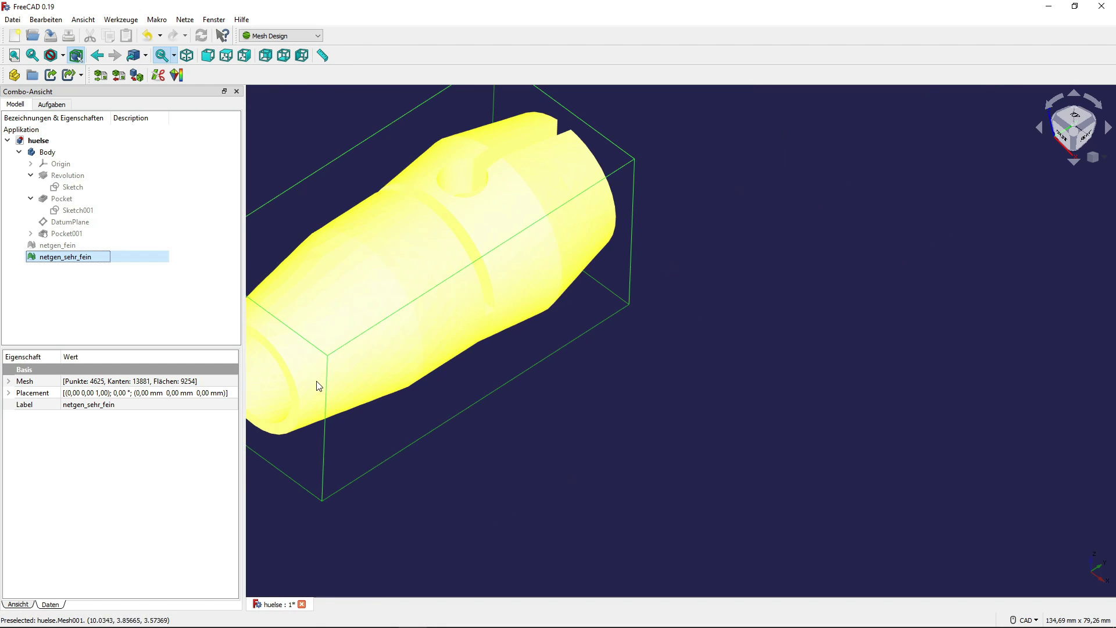
{"action": "scroll", "coordinate": [317, 386], "scroll_direction": "down", "scroll_amount": 3}
{"action": "middle_click_drag", "start_coordinate": [418, 419], "coordinate": [595, 451]}
{"action": "scroll", "coordinate": [487, 458], "scroll_direction": "up", "scroll_amount": 2}
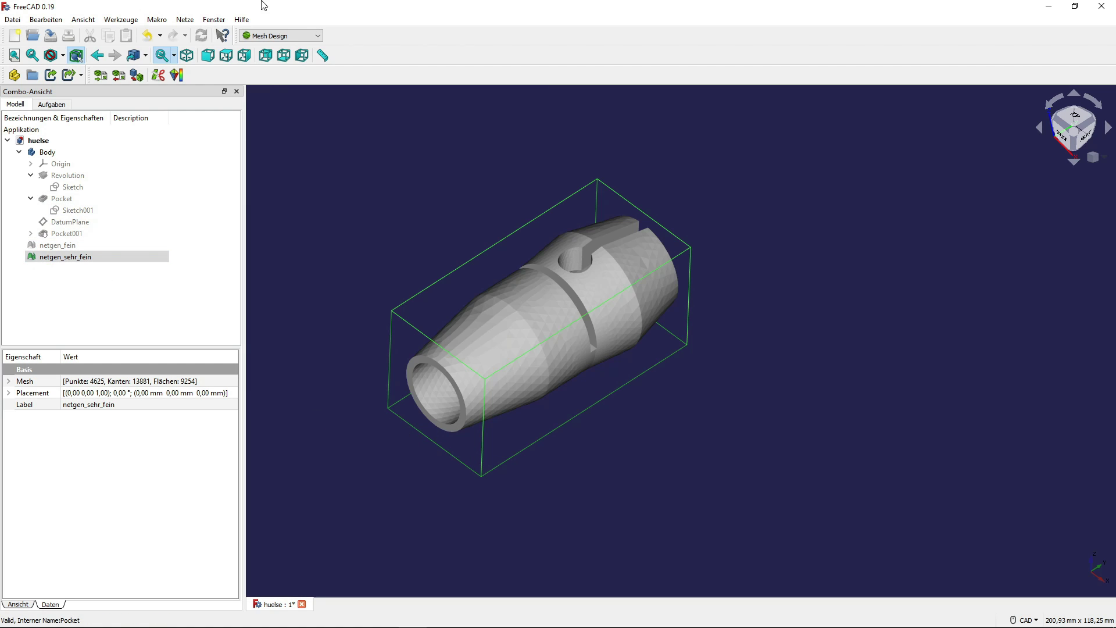
{"action": "left_click", "coordinate": [184, 21]}
{"action": "left_click", "coordinate": [96, 234]}
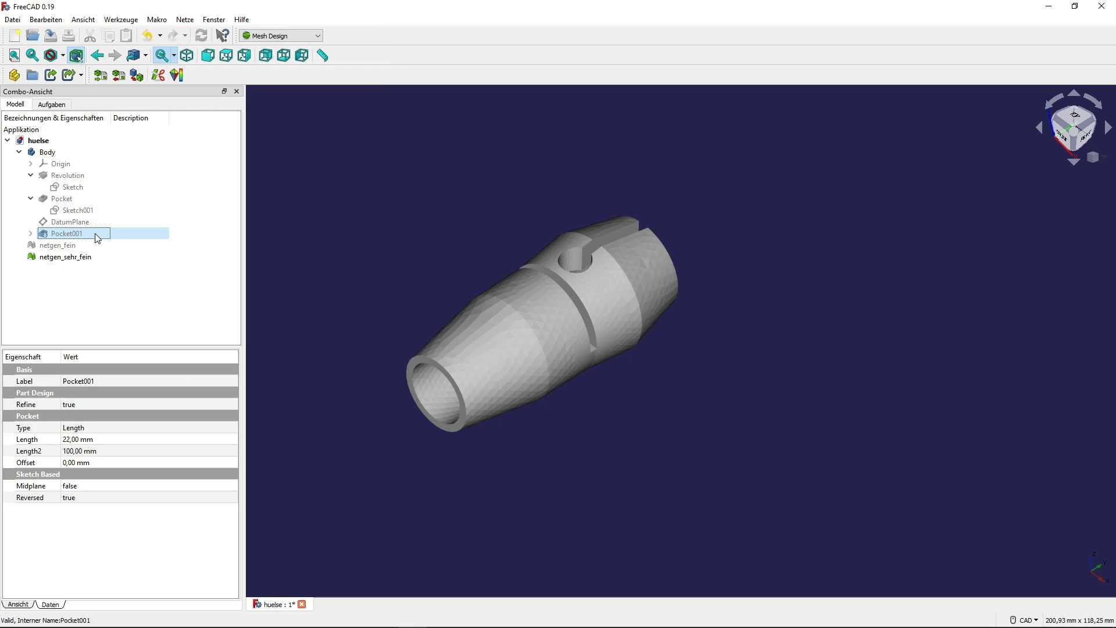
- Start a Netgen tessellation of Pocket001 with fineness set to user-defined
{"action": "left_click", "coordinate": [185, 19]}
{"action": "left_click", "coordinate": [221, 59]}
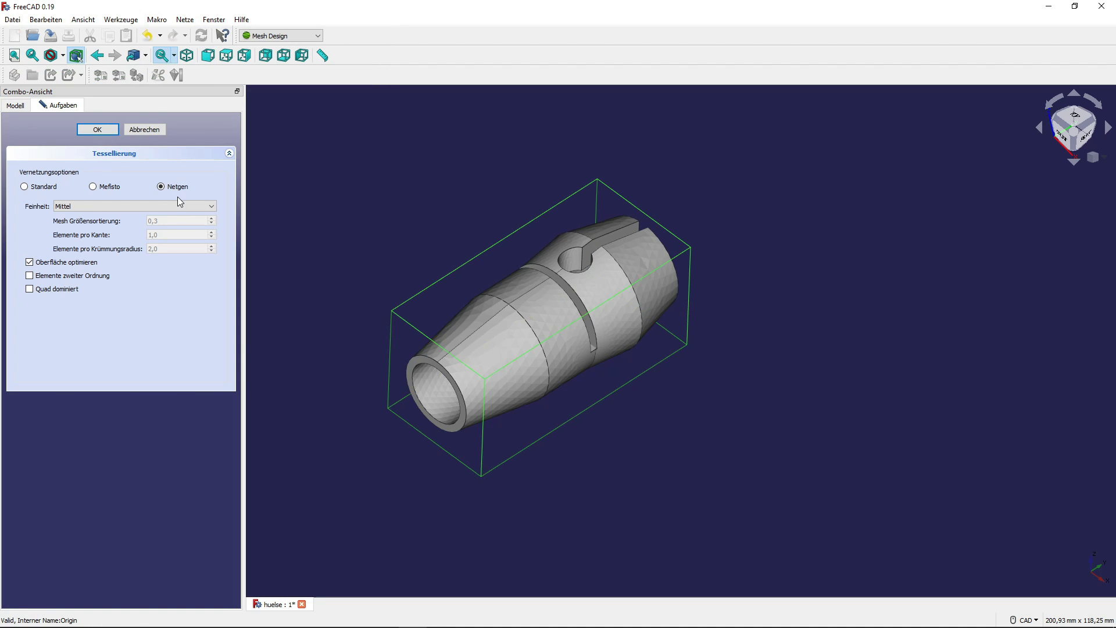
{"action": "left_click", "coordinate": [97, 206]}
{"action": "left_click", "coordinate": [96, 257]}
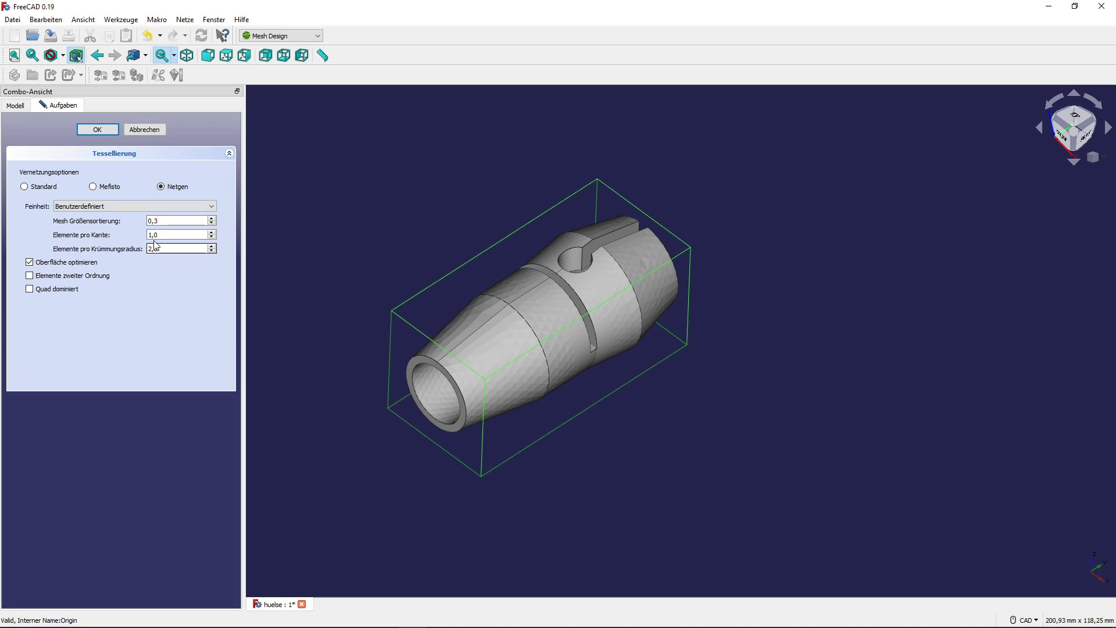
{"action": "left_click", "coordinate": [172, 250]}
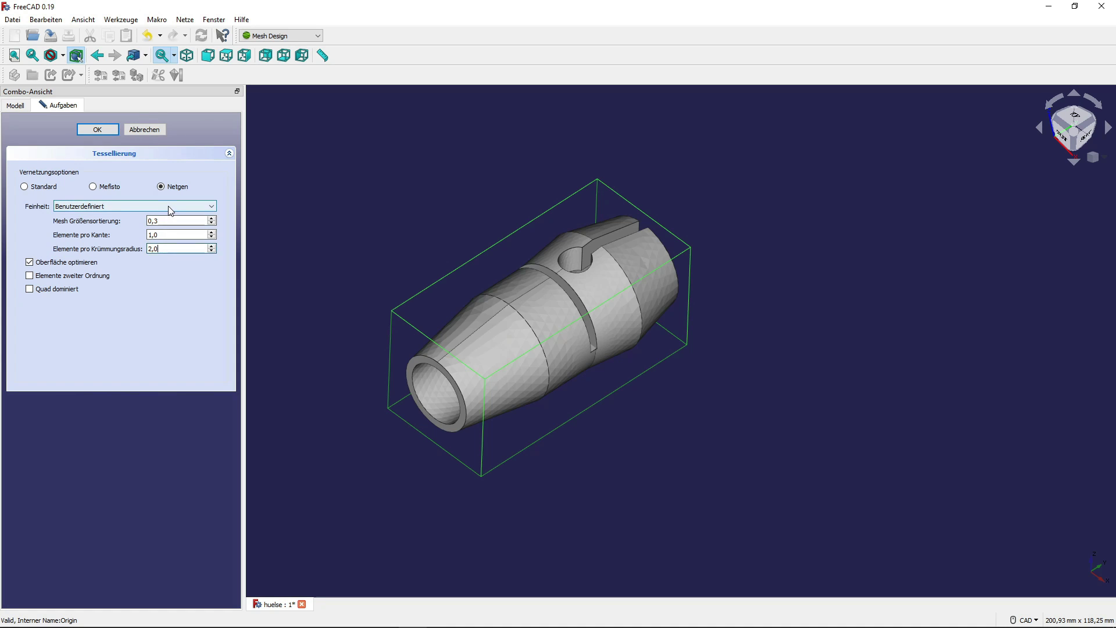
- Try the Grob, Fein and Sehr fein fineness presets, then return to user-defined
{"action": "left_click", "coordinate": [166, 206]}
{"action": "left_click", "coordinate": [165, 221]}
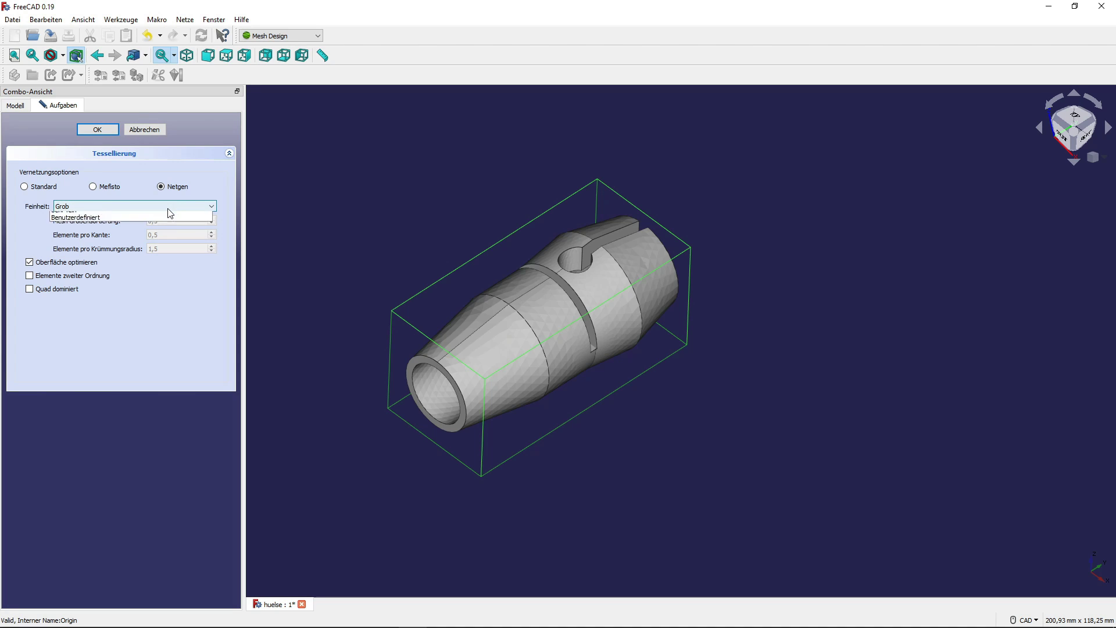
{"action": "left_click", "coordinate": [167, 207]}
{"action": "left_click", "coordinate": [148, 239]}
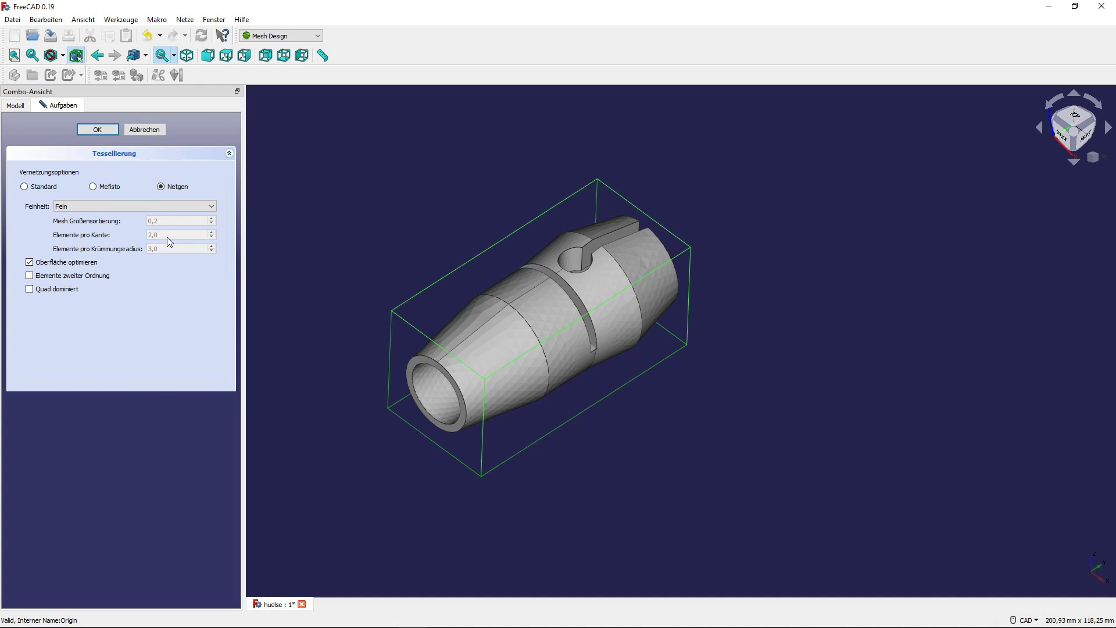
{"action": "left_click", "coordinate": [161, 207]}
{"action": "left_click", "coordinate": [162, 248]}
{"action": "left_click", "coordinate": [168, 208]}
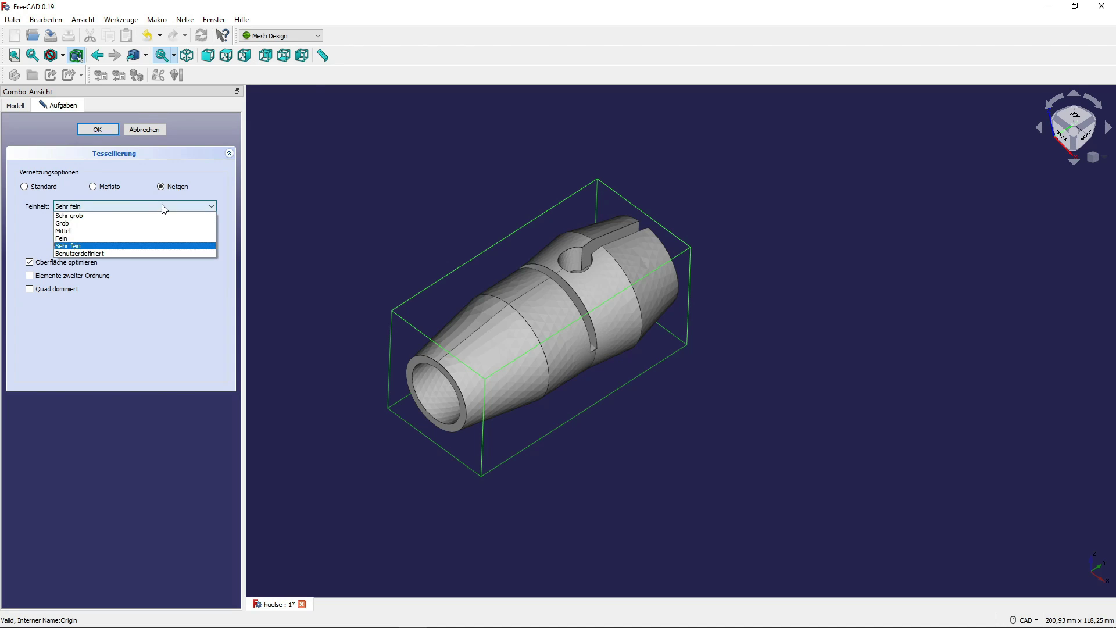
{"action": "left_click", "coordinate": [104, 248]}
- Set size grading 0,1, 6 elements per edge and 10 per curvature radius, then generate the mesh
{"action": "left_click", "coordinate": [157, 221]}
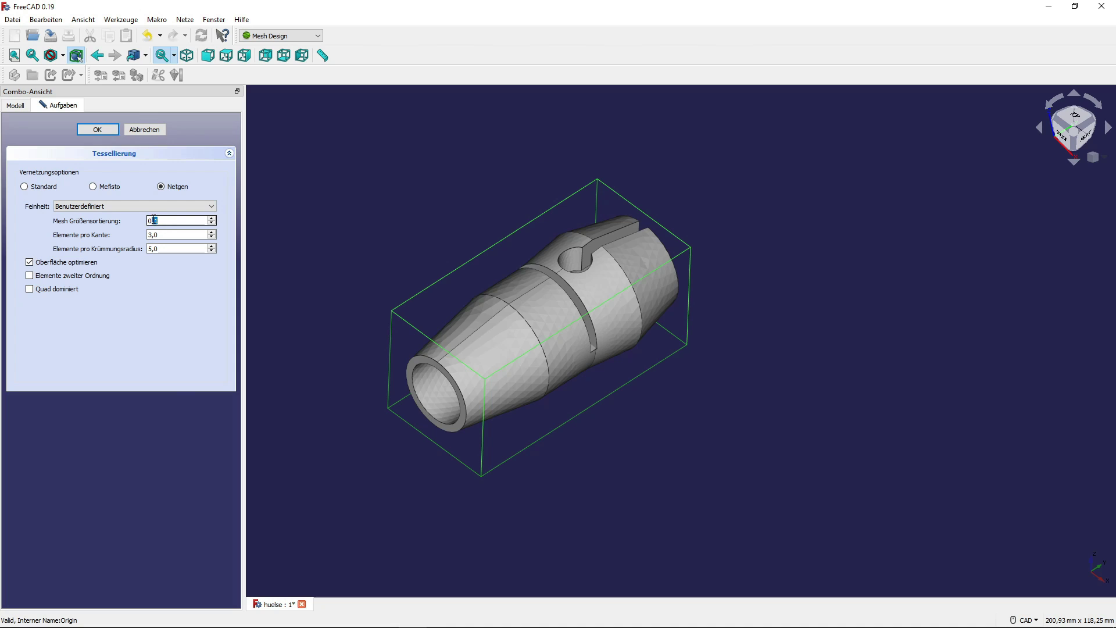
{"action": "left_click", "coordinate": [153, 221]}
{"action": "left_click_drag", "start_coordinate": [158, 223], "coordinate": [167, 222]}
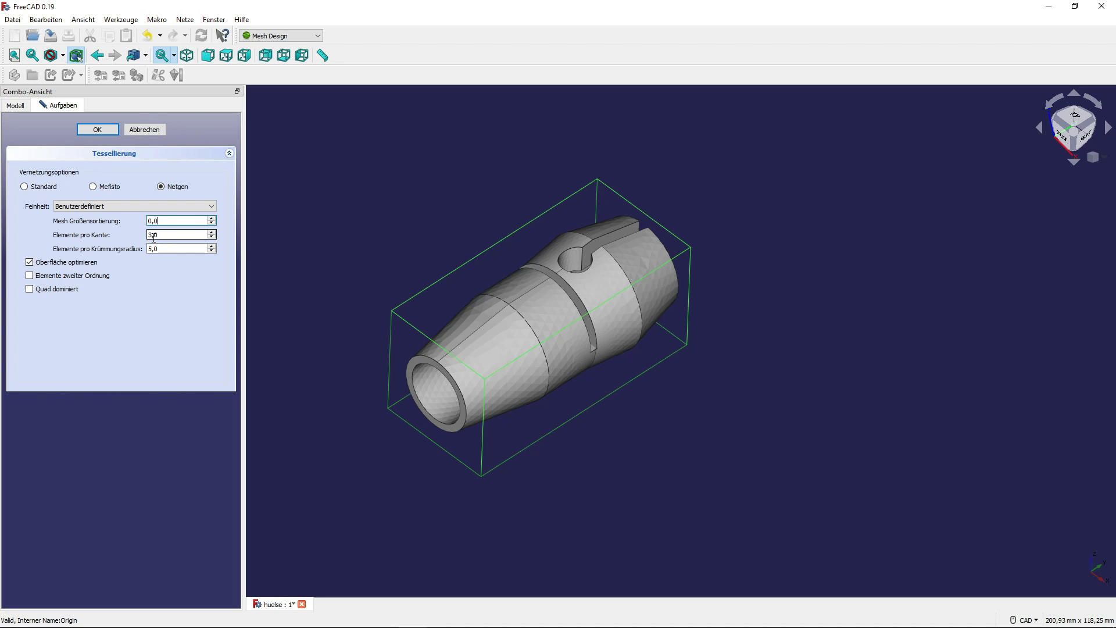
{"action": "left_click", "coordinate": [153, 236]}
{"action": "type", "text": "6"}
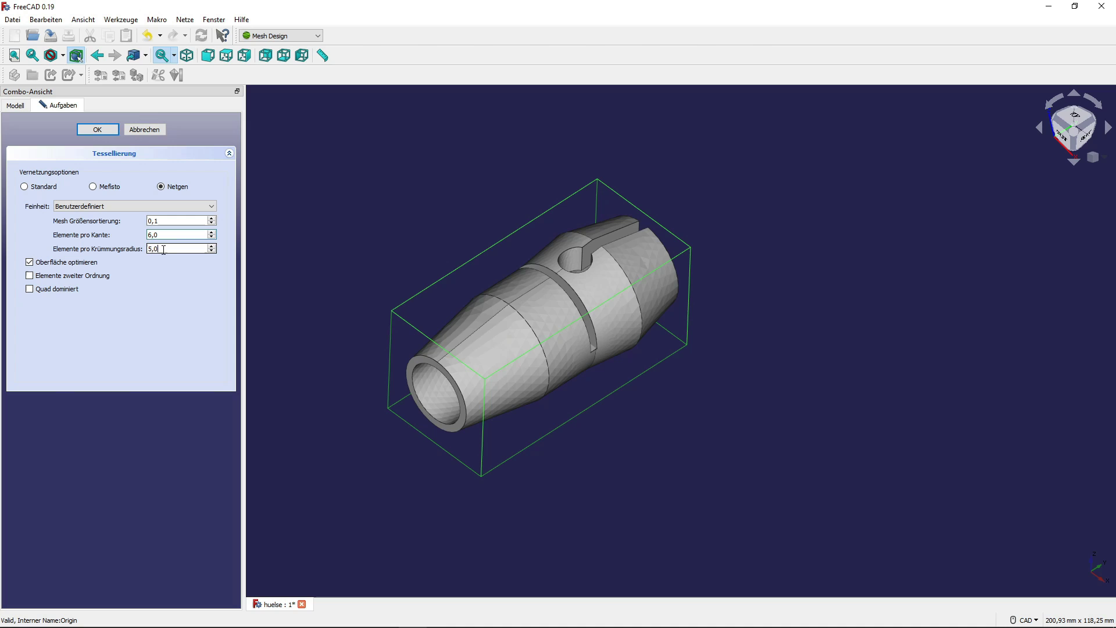
{"action": "double_click", "coordinate": [150, 248]}
{"action": "type", "text": "10"}
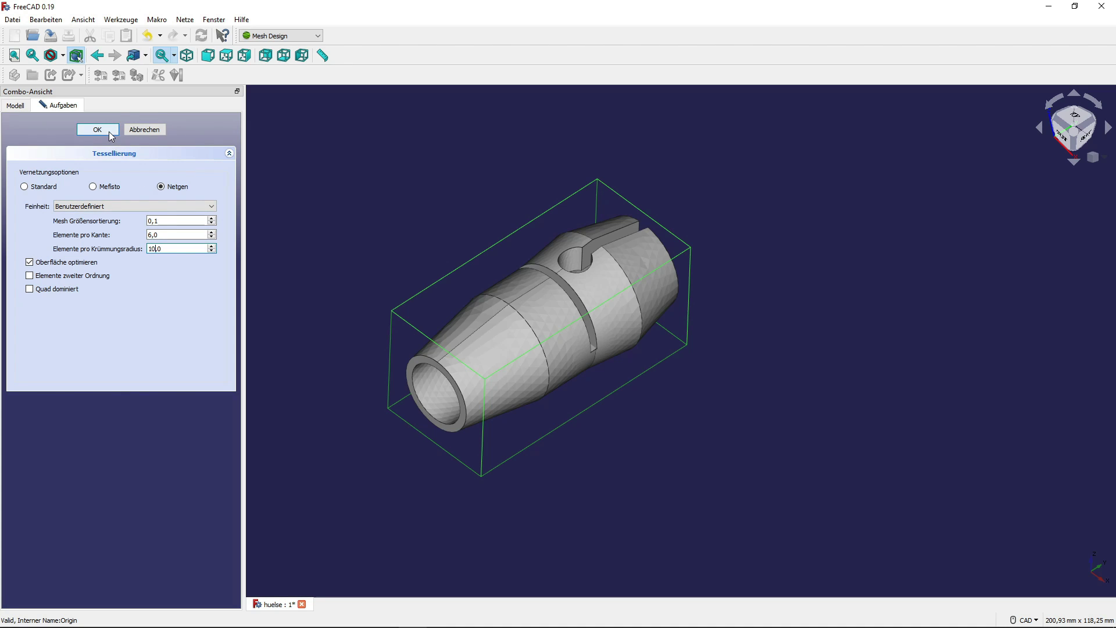
{"action": "left_click", "coordinate": [107, 129]}
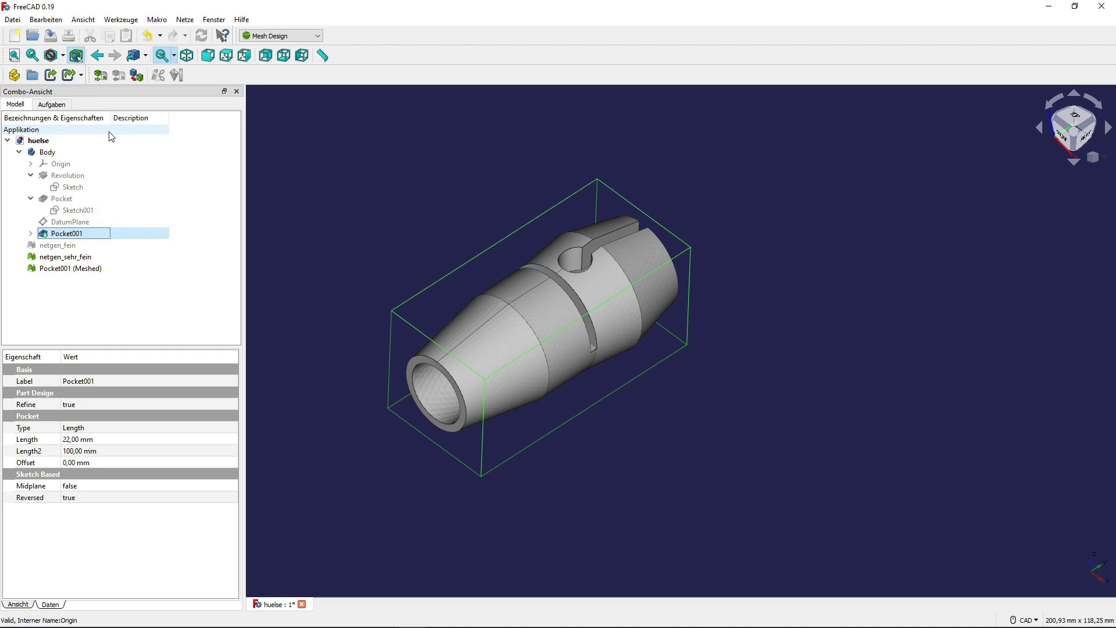
- Inspect the new Pocket001 (Meshed) mesh and the Pocket001 solid in the model tree
{"action": "left_click", "coordinate": [93, 257]}
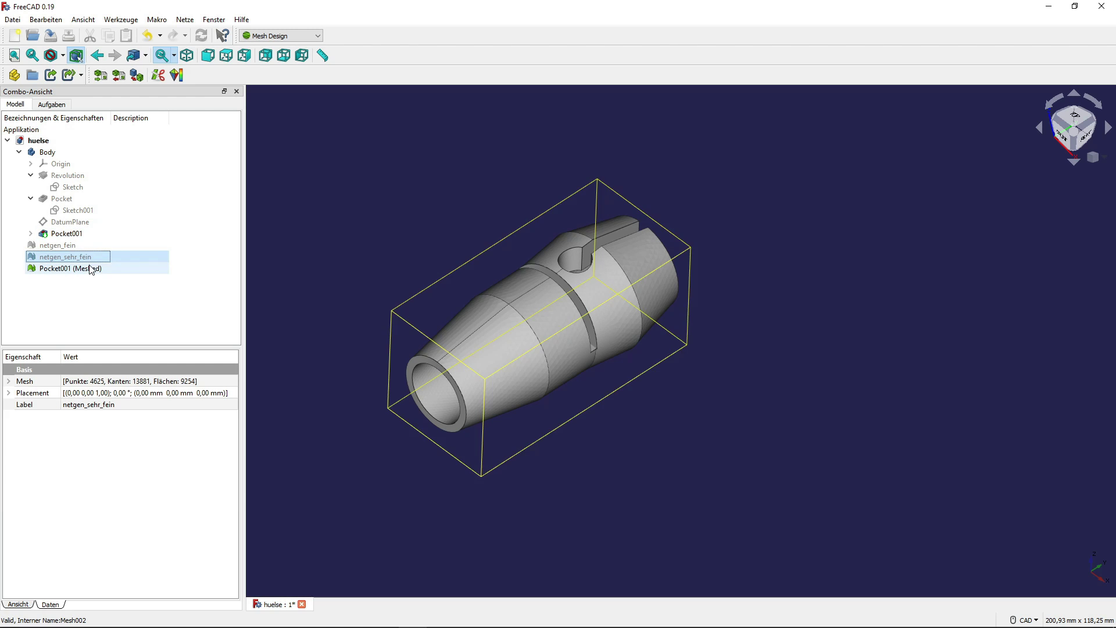
{"action": "left_click", "coordinate": [92, 269]}
{"action": "scroll", "coordinate": [486, 351], "scroll_direction": "up", "scroll_amount": 4}
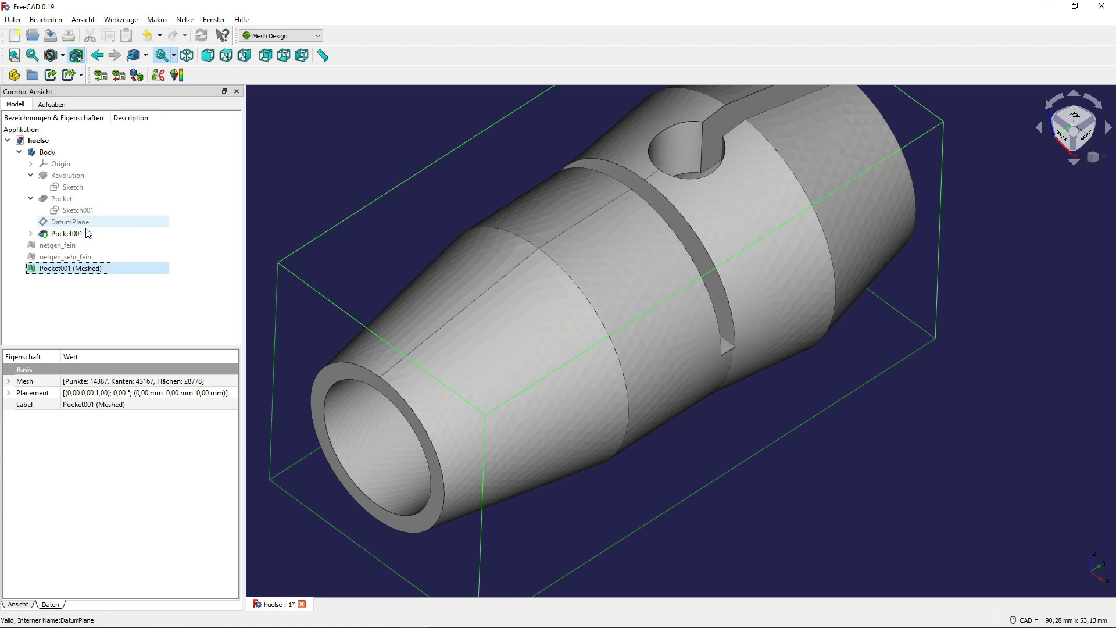
{"action": "left_click", "coordinate": [87, 233]}
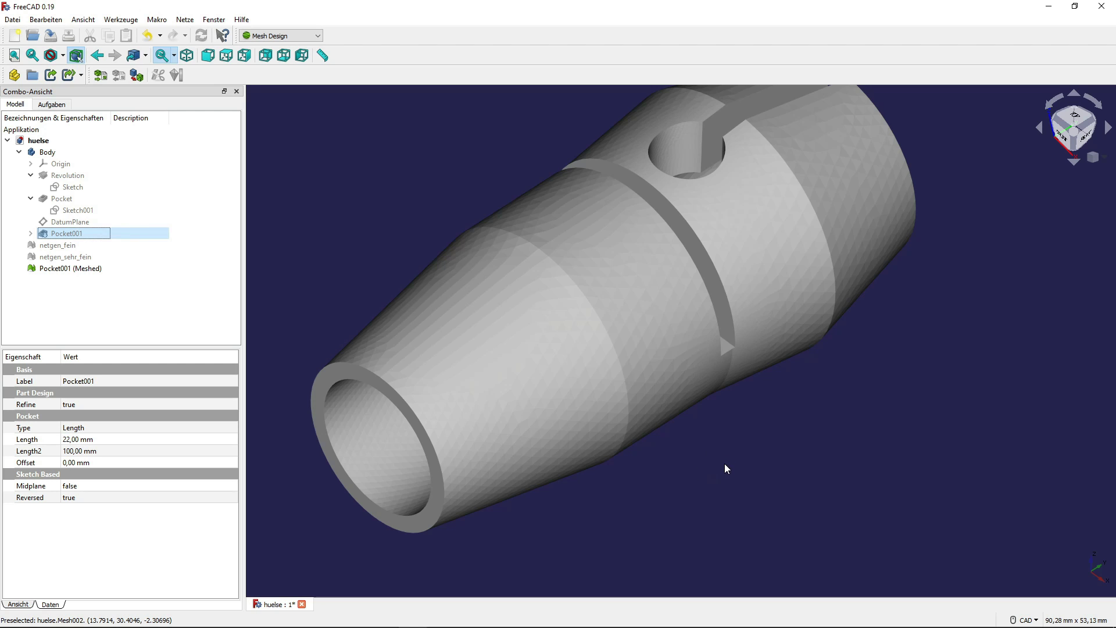
{"action": "scroll", "coordinate": [690, 467], "scroll_direction": "down", "scroll_amount": 4}
{"action": "scroll", "coordinate": [691, 467], "scroll_direction": "up", "scroll_amount": 2}
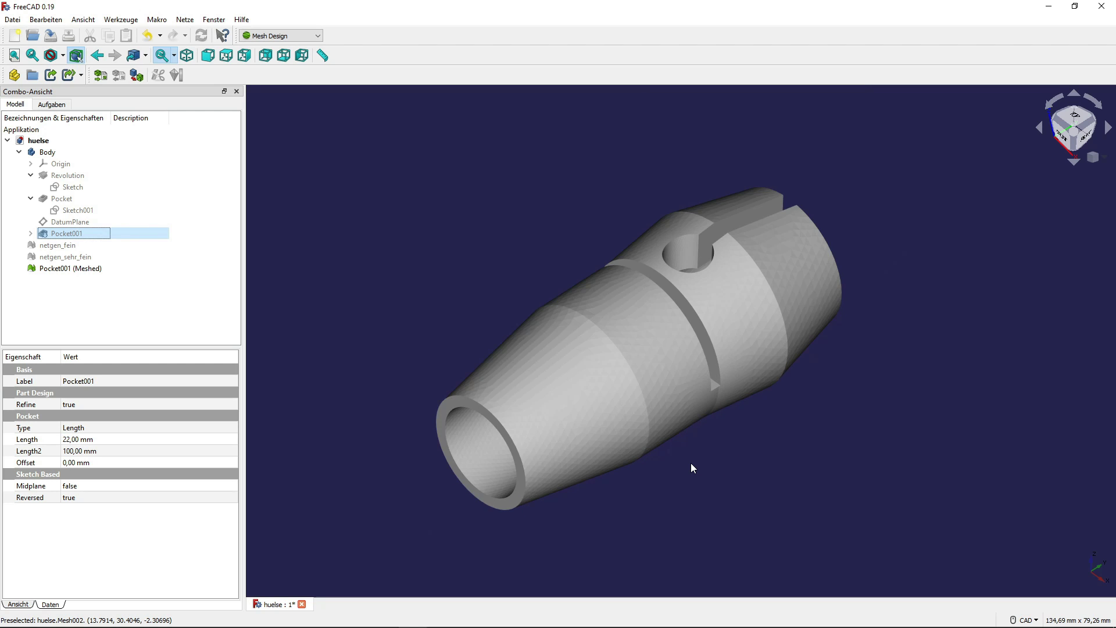
{"action": "scroll", "coordinate": [691, 468], "scroll_direction": "up", "scroll_amount": 2}
{"action": "scroll", "coordinate": [691, 468], "scroll_direction": "down", "scroll_amount": 4}
{"action": "scroll", "coordinate": [689, 468], "scroll_direction": "up", "scroll_amount": 1}
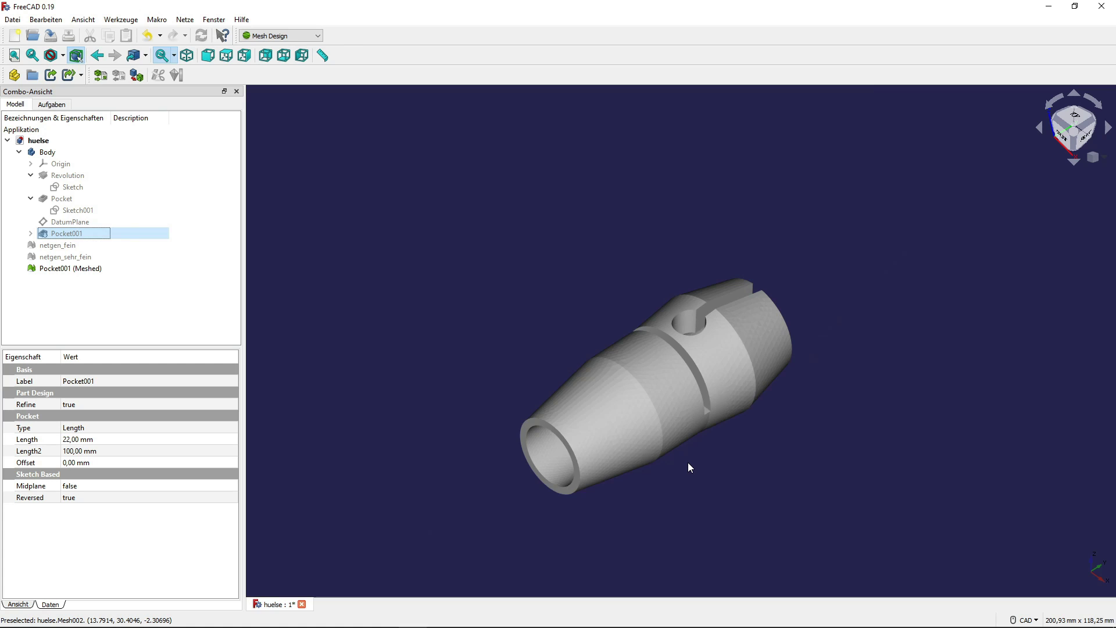
{"action": "scroll", "coordinate": [689, 463], "scroll_direction": "up", "scroll_amount": 2}
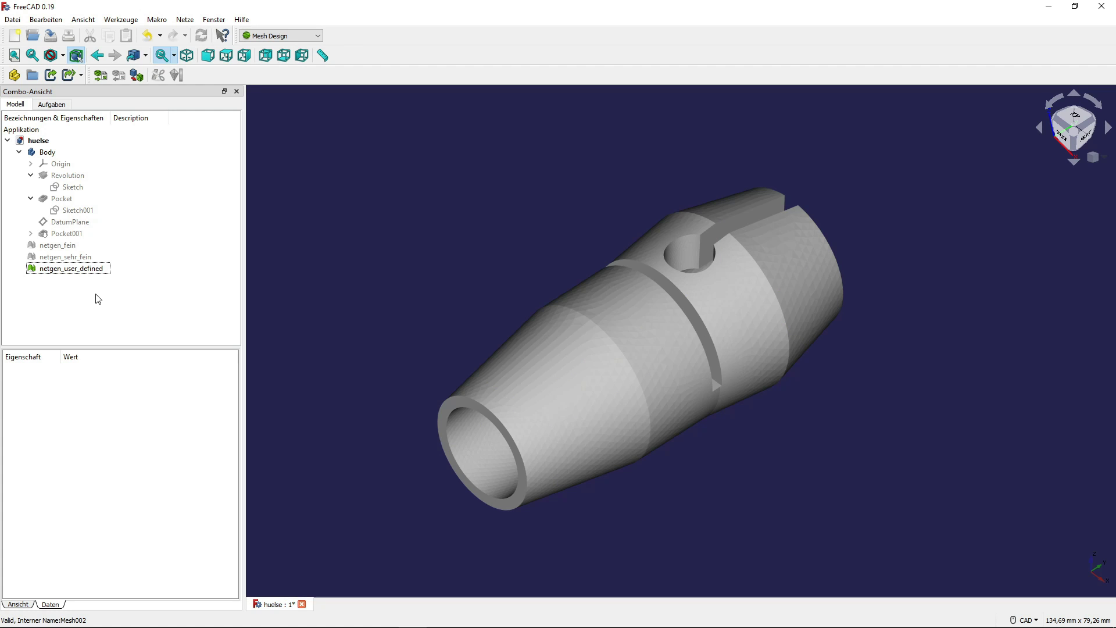
- Export netgen_user_defined to the Desktop as binary STL FreeCAD_netgen_user_defined.stl
{"action": "left_click", "coordinate": [92, 270]}
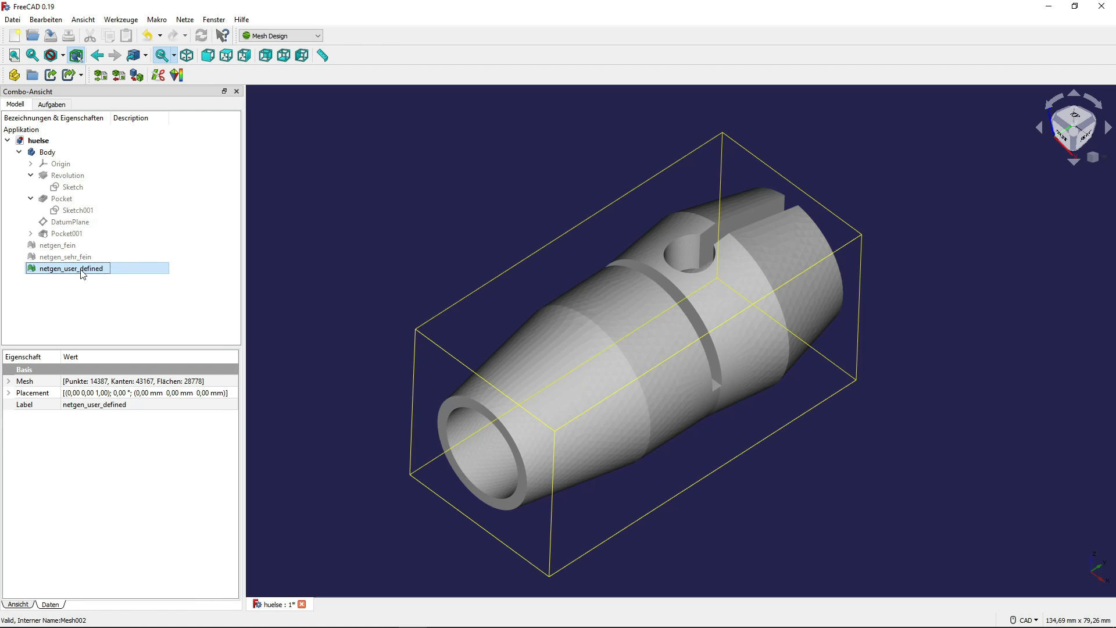
{"action": "right_click", "coordinate": [82, 273]}
{"action": "left_click", "coordinate": [149, 504]}
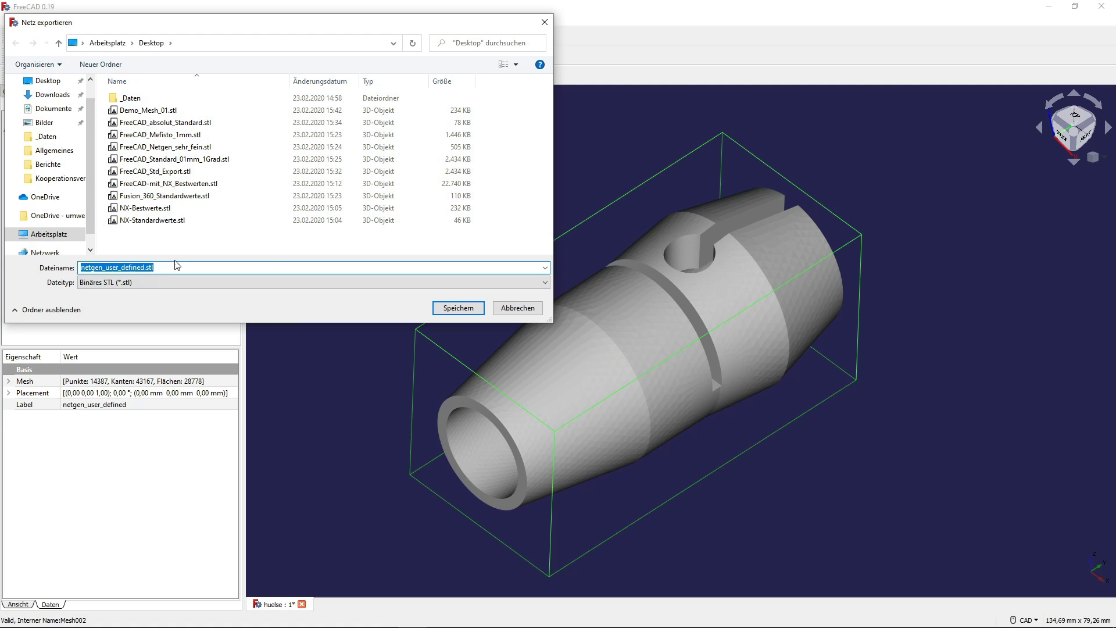
{"action": "left_click", "coordinate": [89, 269]}
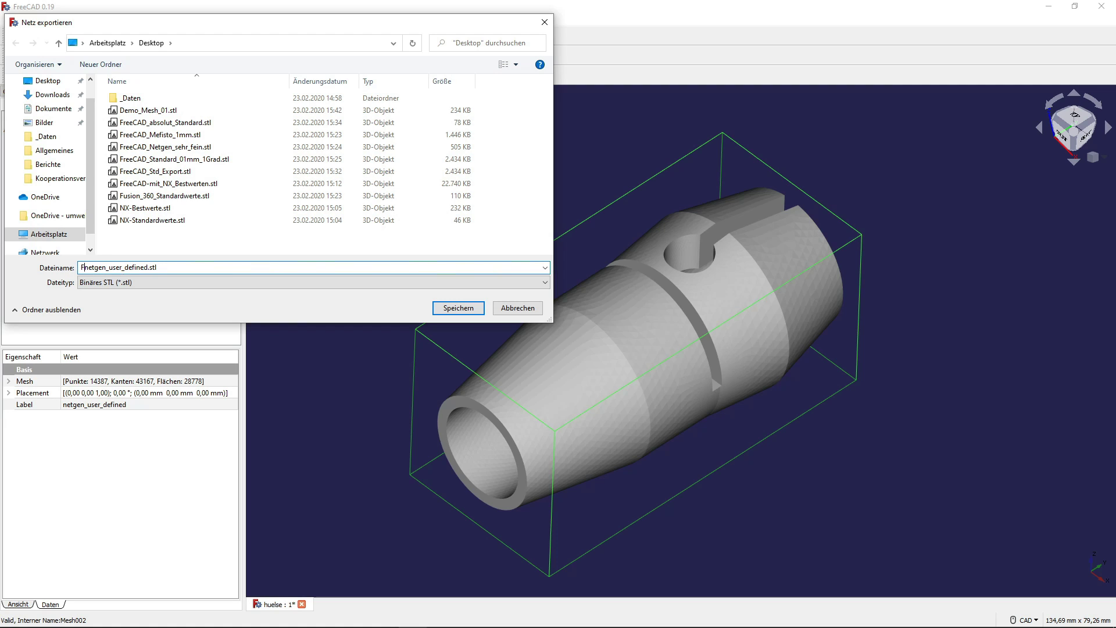
{"action": "type", "text": "FreeCAD_"}
{"action": "left_click", "coordinate": [444, 310]}
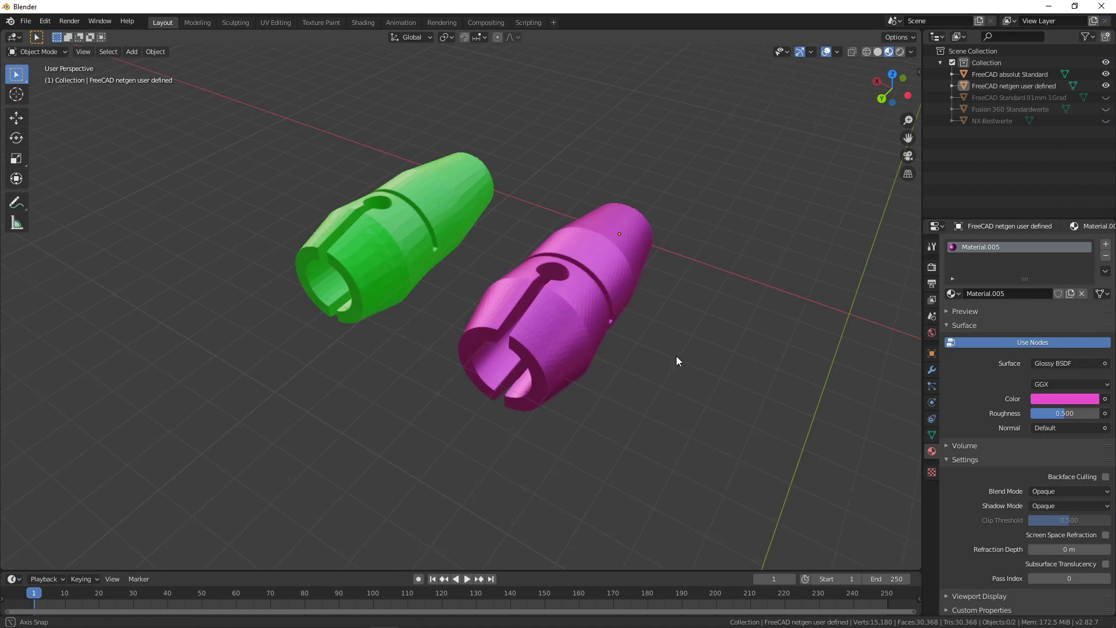
- Orbit and zoom around both sleeves and select the magenta netgen user defined sleeve
{"action": "mouse_move", "coordinate": [675, 356]}
{"action": "middle_mouse_down"}
{"action": "mouse_move", "coordinate": [689, 351]}
{"action": "mouse_move", "coordinate": [659, 350]}
{"action": "mouse_move", "coordinate": [683, 355]}
{"action": "mouse_move", "coordinate": [675, 362]}
{"action": "mouse_move", "coordinate": [511, 319]}
{"action": "middle_mouse_up"}
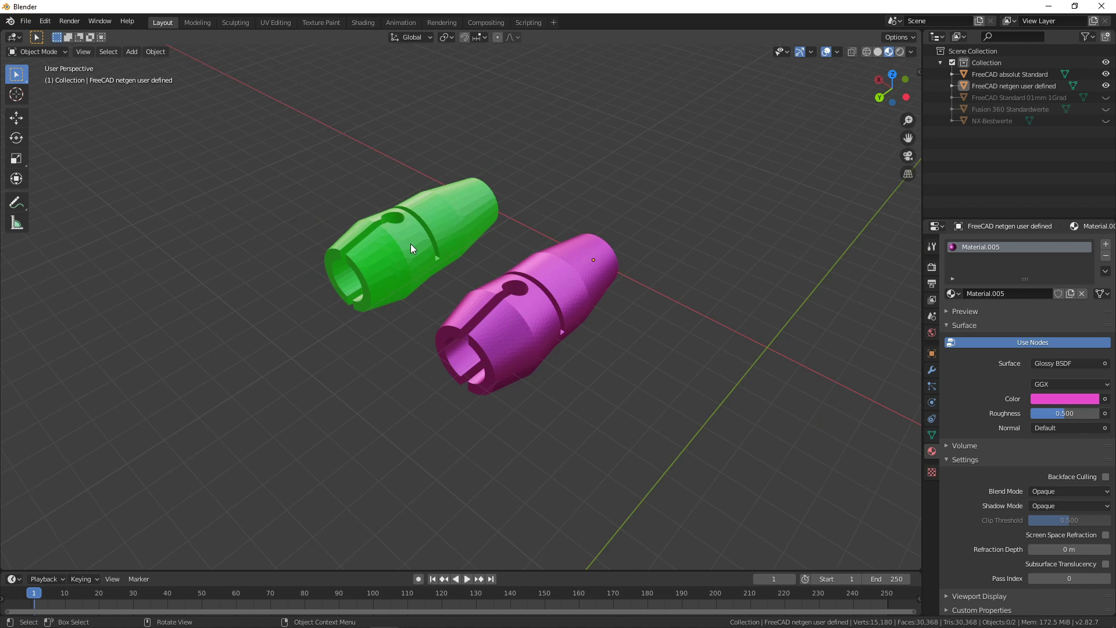
{"action": "scroll", "coordinate": [410, 243], "scroll_direction": "up", "scroll_amount": 2}
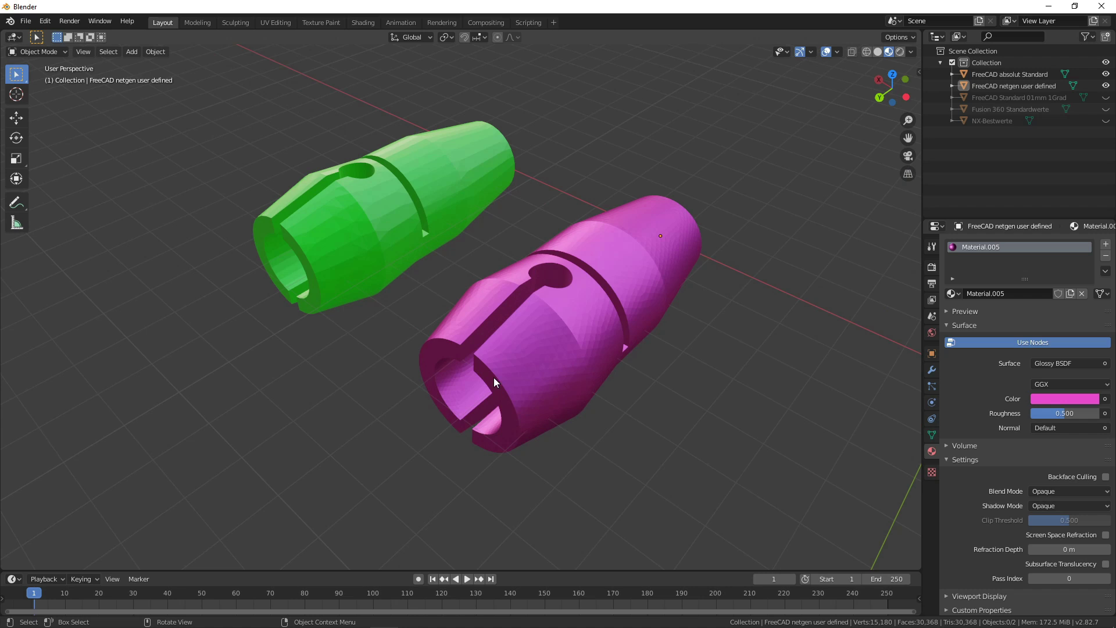
{"action": "scroll", "coordinate": [610, 399], "scroll_direction": "up", "scroll_amount": 1}
{"action": "right_click", "coordinate": [609, 398]}
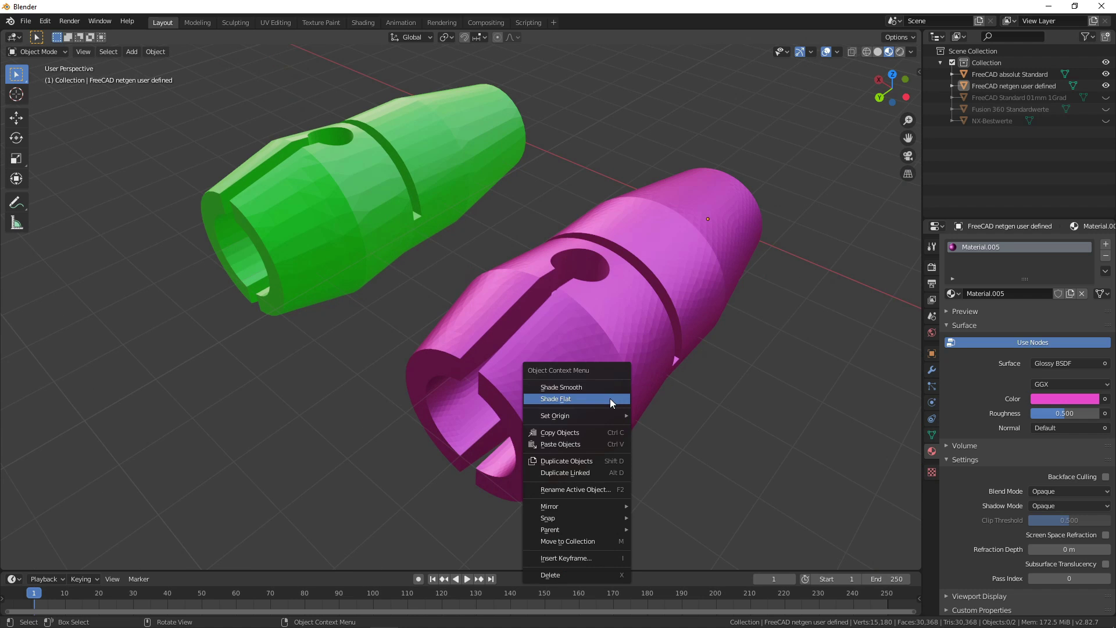
{"action": "left_click", "coordinate": [600, 329]}
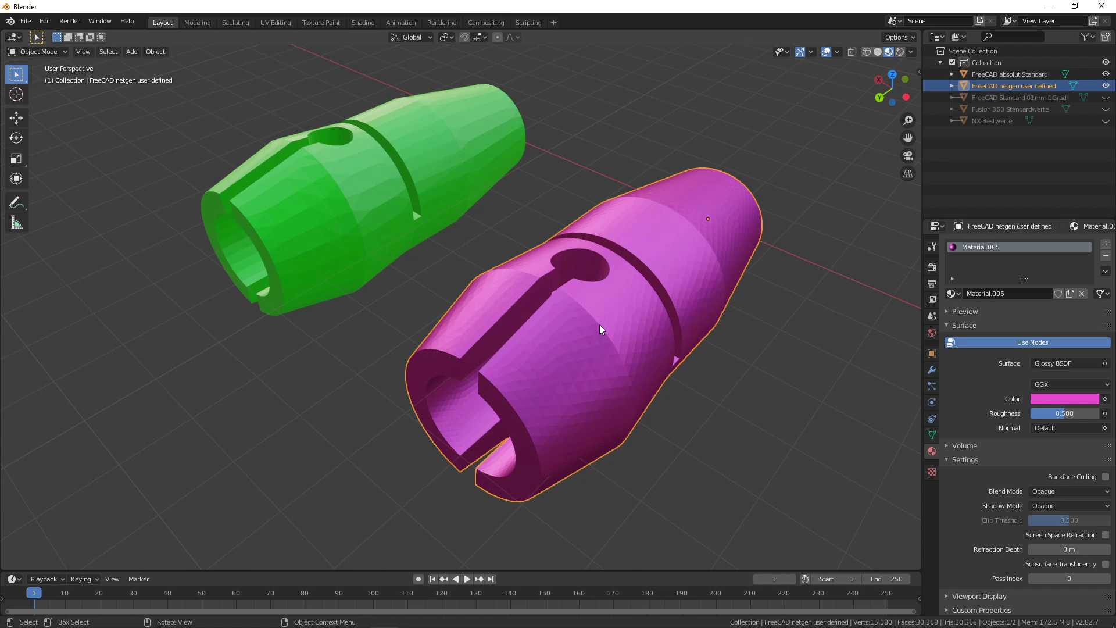
- View the magenta sleeve's triangle mesh in Edit Mode, then return to object display
{"action": "key", "text": "Tab"}
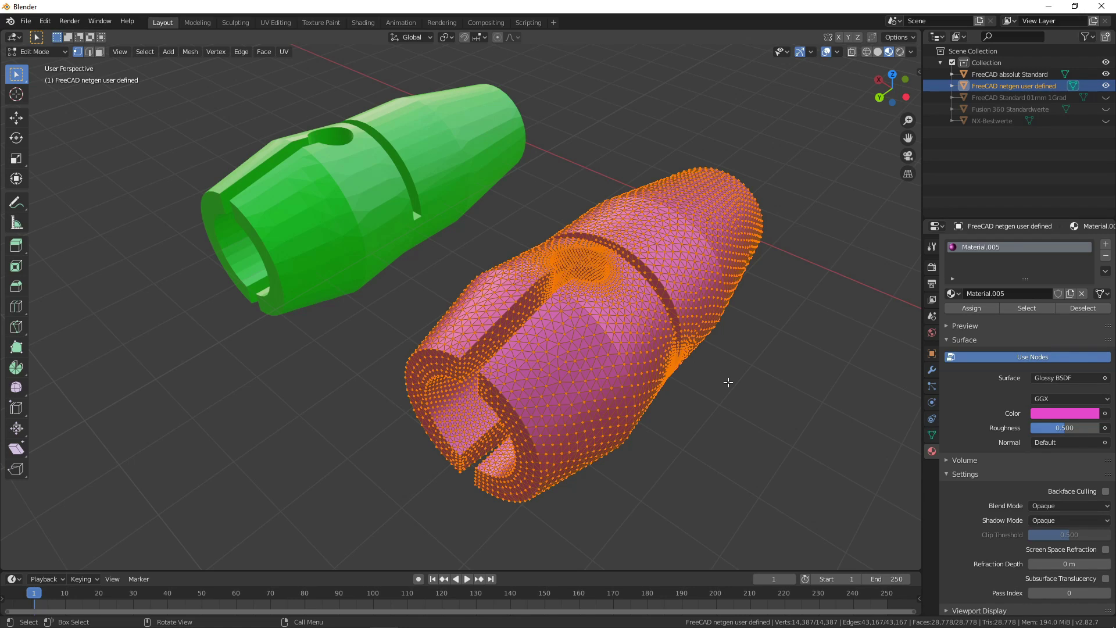
{"action": "mouse_move", "coordinate": [747, 393]}
{"action": "middle_mouse_down"}
{"action": "mouse_move", "coordinate": [698, 410]}
{"action": "mouse_move", "coordinate": [752, 394]}
{"action": "middle_mouse_up"}
{"action": "key", "text": "Tab"}
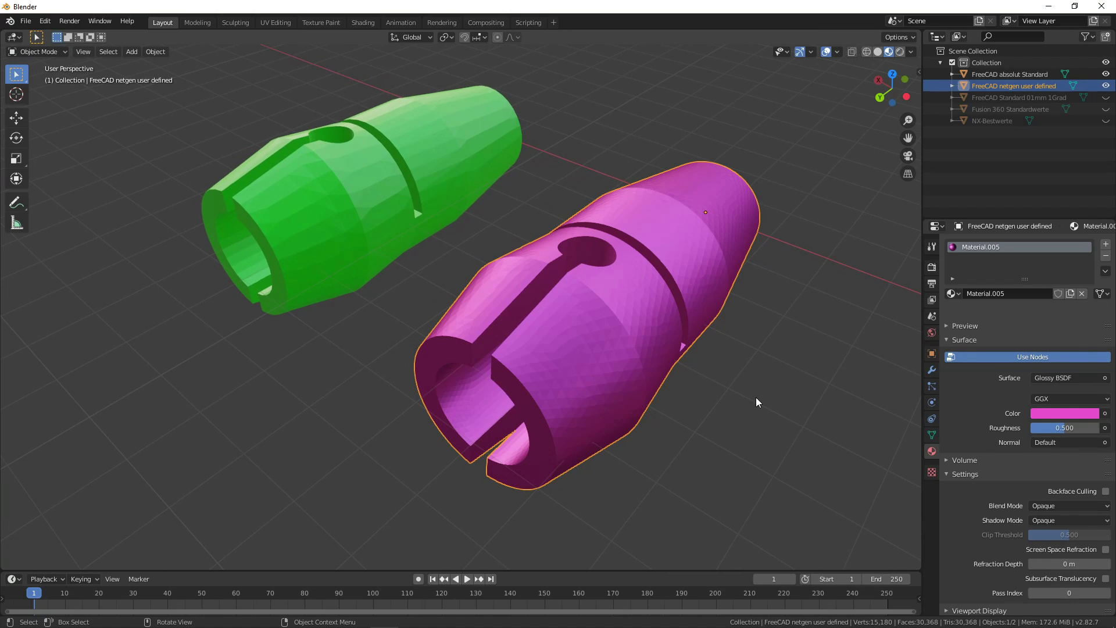
{"action": "mouse_move", "coordinate": [736, 417]}
{"action": "middle_mouse_down"}
{"action": "mouse_move", "coordinate": [755, 433]}
{"action": "mouse_move", "coordinate": [725, 432]}
{"action": "mouse_move", "coordinate": [784, 449]}
{"action": "middle_mouse_up"}
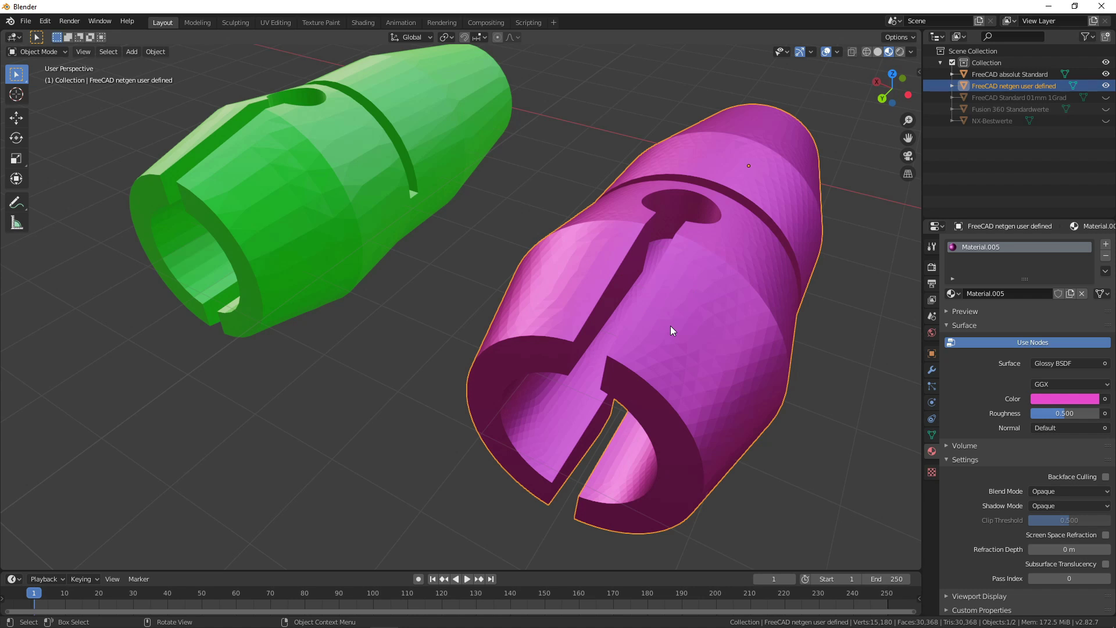
- Toggle Edit Mode to recheck the magenta sleeve's mesh wireframe, then leave it
{"action": "key", "text": "Tab"}
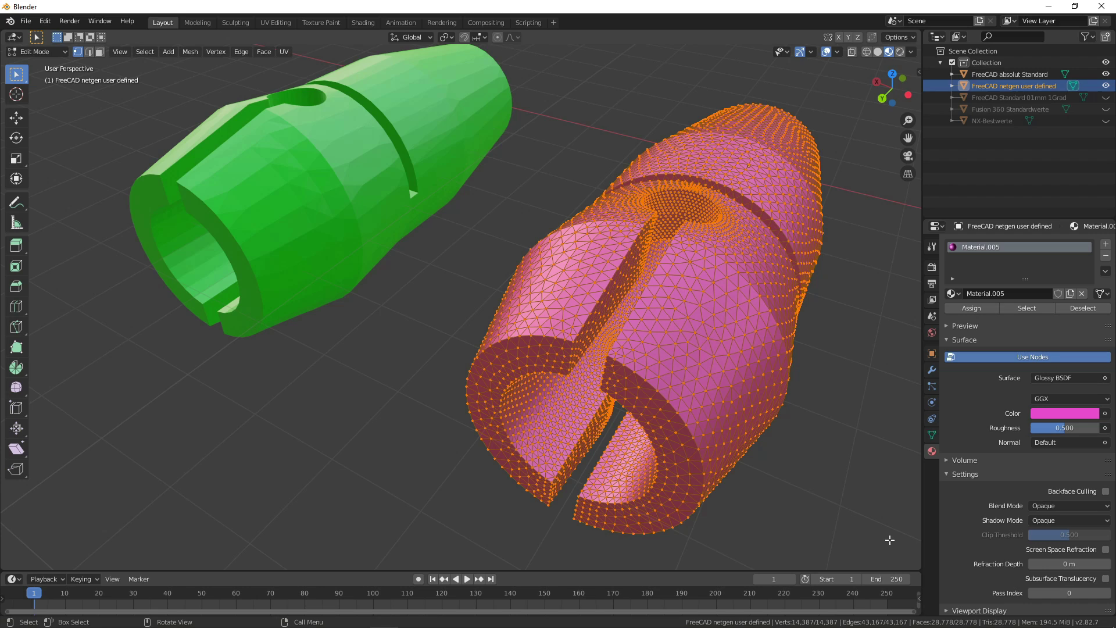
{"action": "key", "text": "Tab"}
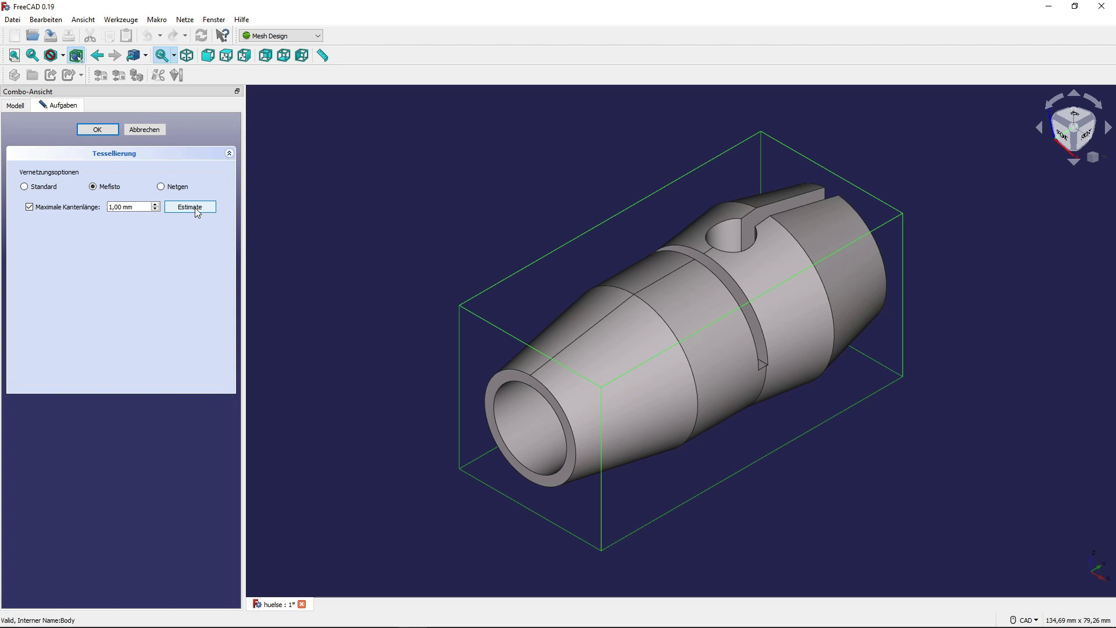
{"action": "mouse_move", "coordinate": [189, 206]}
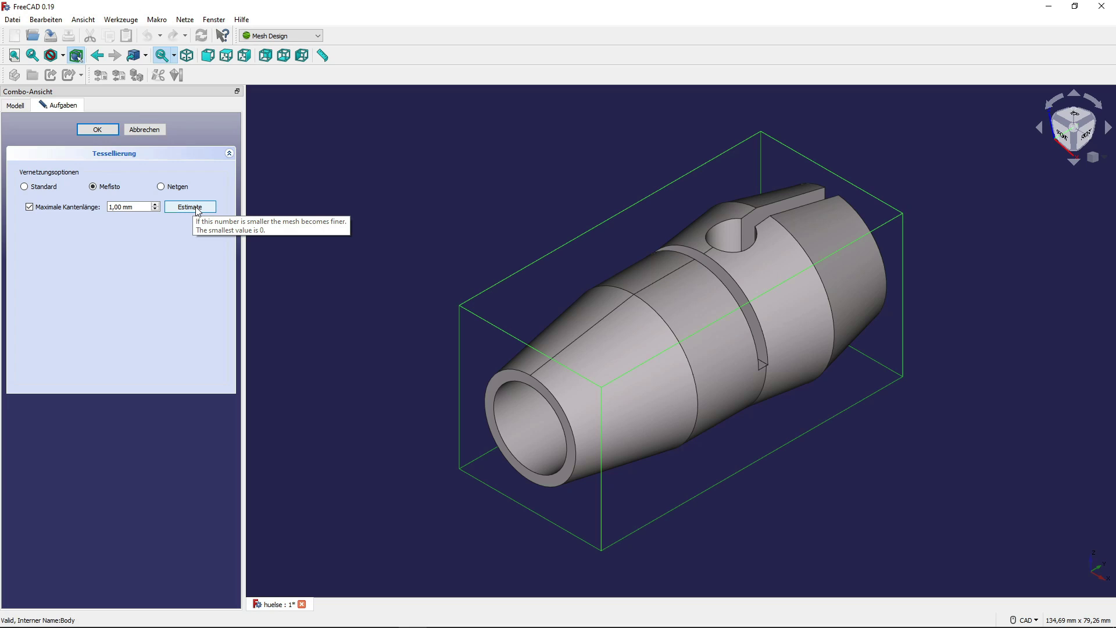
- Create a Mefisto mesh at the estimated 6,60 mm edge length and hide the solid
{"action": "left_click", "coordinate": [197, 212]}
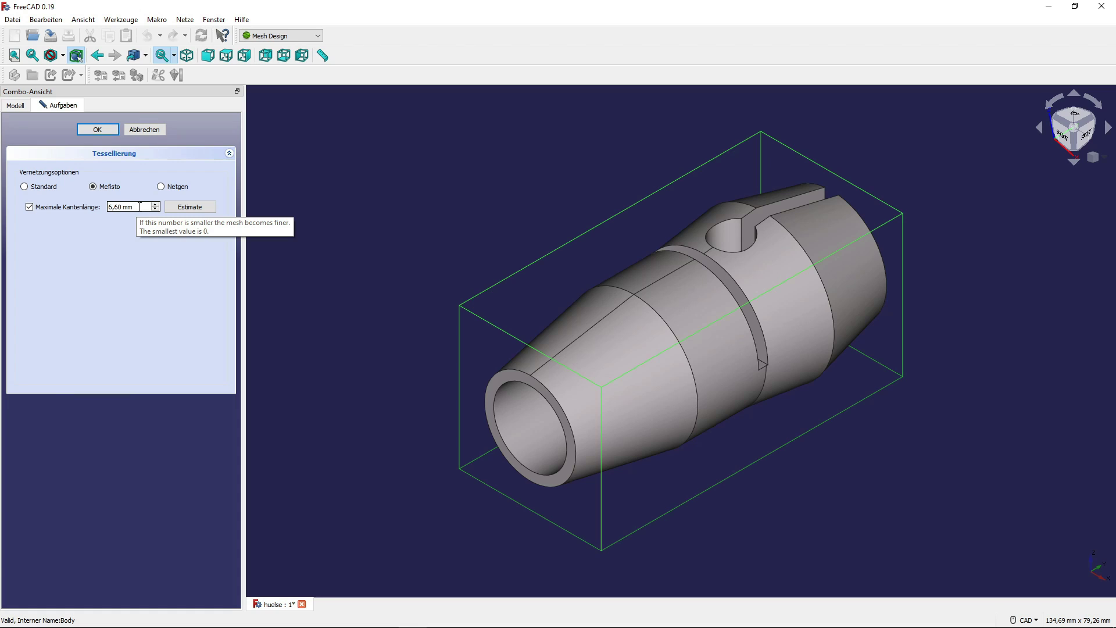
{"action": "left_click", "coordinate": [97, 129]}
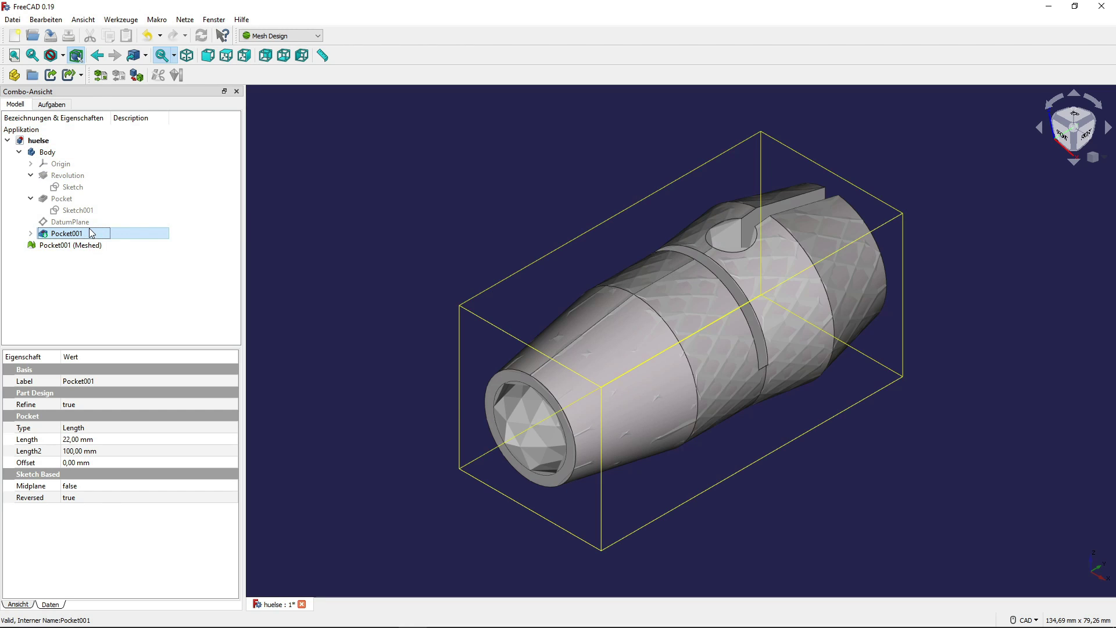
{"action": "key", "text": "space"}
- Orbit around the coarse Mefisto mesh to inspect it, then select it
{"action": "mouse_move", "coordinate": [837, 465]}
{"action": "middle_mouse_down"}
{"action": "mouse_move", "coordinate": [438, 361]}
{"action": "mouse_move", "coordinate": [638, 411]}
{"action": "mouse_move", "coordinate": [837, 480]}
{"action": "mouse_move", "coordinate": [843, 460]}
{"action": "mouse_move", "coordinate": [809, 442]}
{"action": "mouse_move", "coordinate": [902, 429]}
{"action": "mouse_move", "coordinate": [784, 418]}
{"action": "mouse_move", "coordinate": [428, 331]}
{"action": "mouse_move", "coordinate": [436, 374]}
{"action": "mouse_move", "coordinate": [531, 403]}
{"action": "mouse_move", "coordinate": [376, 358]}
{"action": "mouse_move", "coordinate": [326, 428]}
{"action": "mouse_move", "coordinate": [480, 499]}
{"action": "mouse_move", "coordinate": [593, 521]}
{"action": "mouse_move", "coordinate": [687, 516]}
{"action": "middle_mouse_up"}
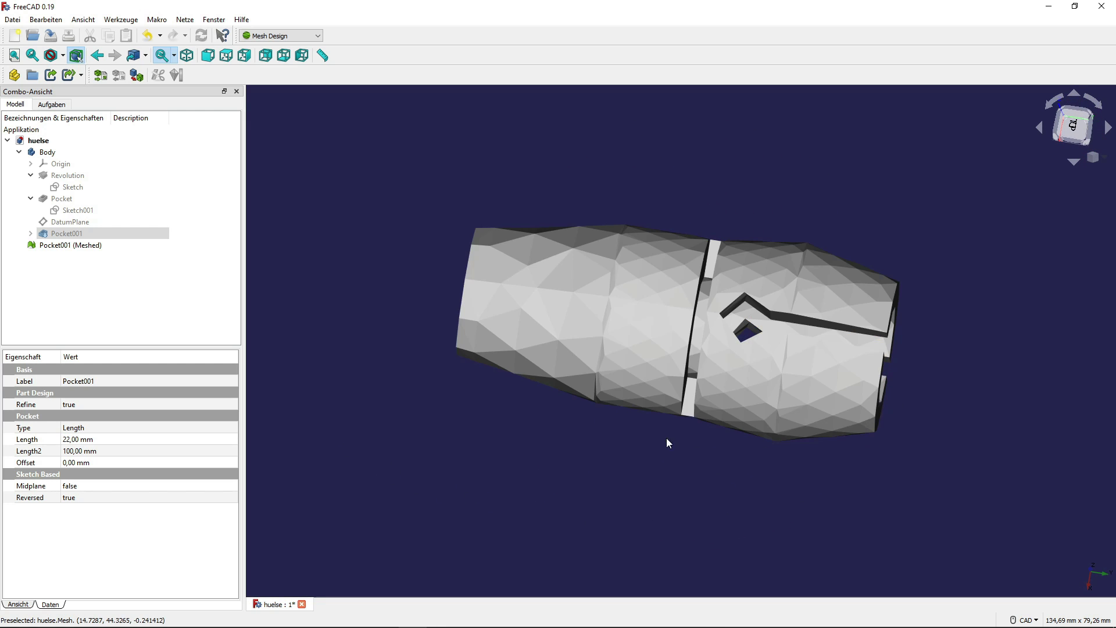
{"action": "scroll", "coordinate": [700, 443], "scroll_direction": "up", "scroll_amount": 3}
{"action": "mouse_move", "coordinate": [700, 443]}
{"action": "middle_mouse_down"}
{"action": "mouse_move", "coordinate": [675, 451]}
{"action": "mouse_move", "coordinate": [779, 399]}
{"action": "mouse_move", "coordinate": [755, 382]}
{"action": "mouse_move", "coordinate": [719, 399]}
{"action": "middle_mouse_up"}
{"action": "scroll", "coordinate": [719, 399], "scroll_direction": "down", "scroll_amount": 2}
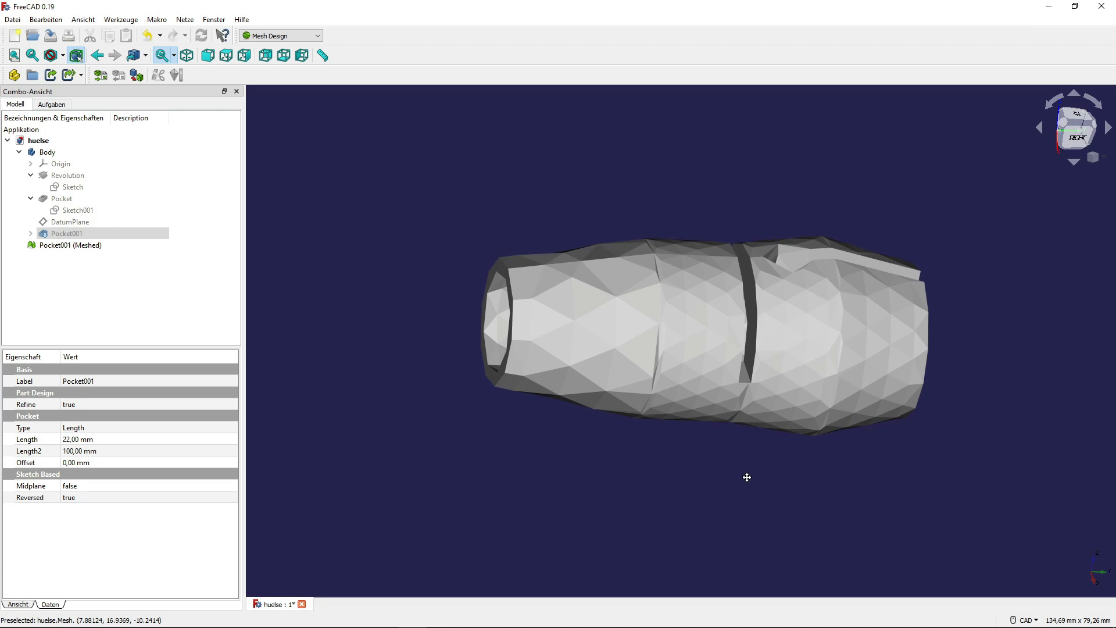
{"action": "mouse_move", "coordinate": [745, 473]}
{"action": "middle_mouse_down"}
{"action": "mouse_move", "coordinate": [651, 486]}
{"action": "mouse_move", "coordinate": [456, 413]}
{"action": "mouse_move", "coordinate": [643, 426]}
{"action": "mouse_move", "coordinate": [497, 392]}
{"action": "middle_mouse_up"}
{"action": "scroll", "coordinate": [498, 391], "scroll_direction": "down", "scroll_amount": 2}
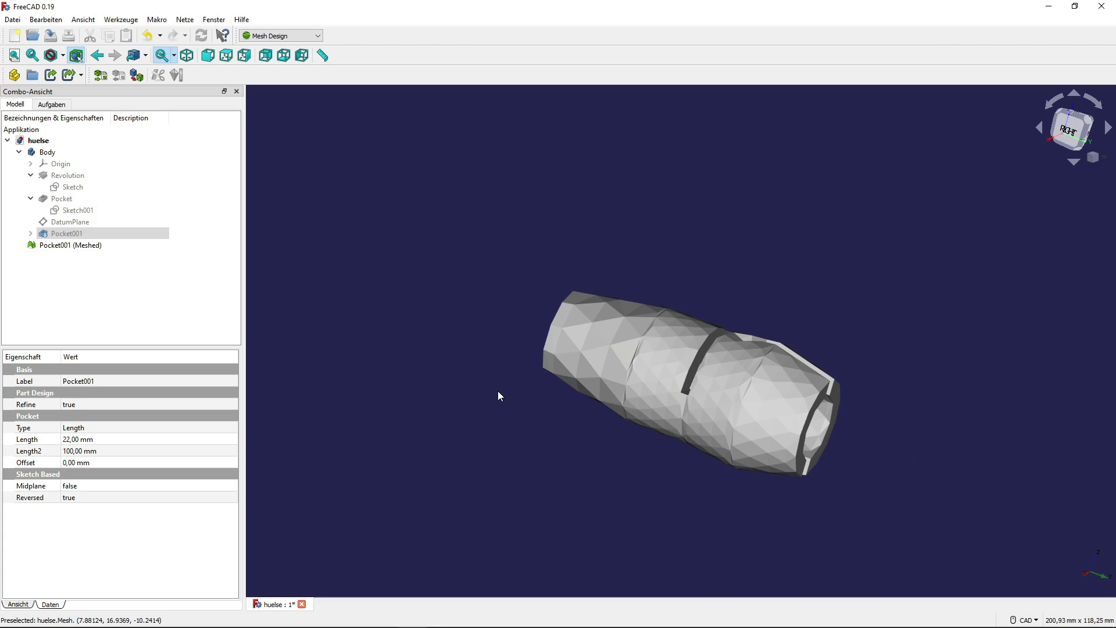
{"action": "left_click", "coordinate": [102, 246]}
- Delete the coarse Mefisto mesh and show the Pocket001 solid again
{"action": "key", "text": "Delete"}
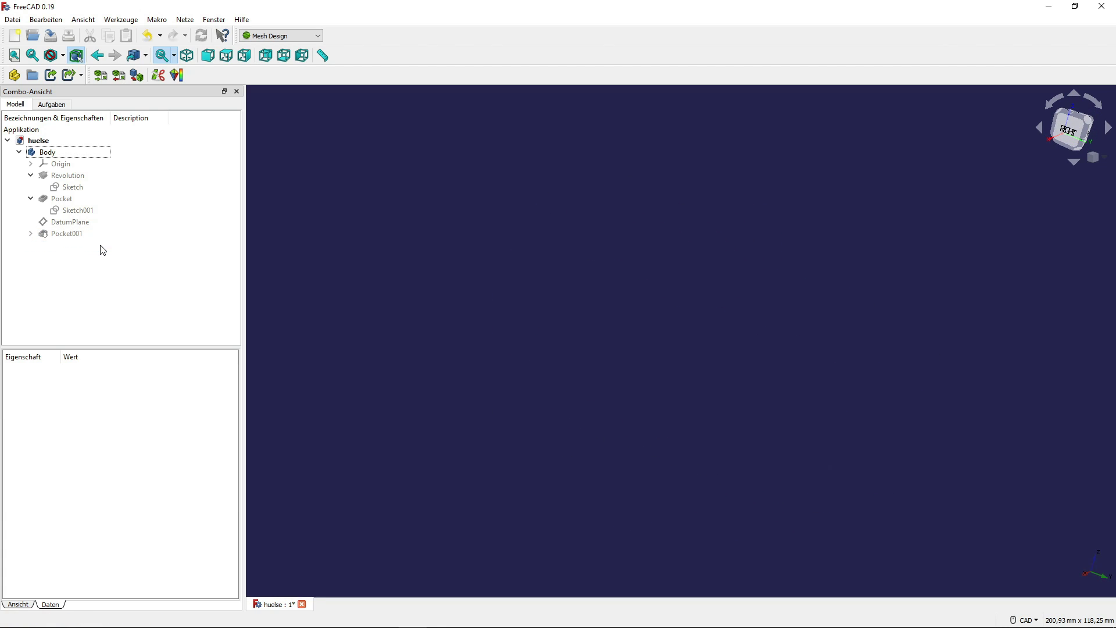
{"action": "left_click", "coordinate": [87, 235]}
{"action": "key", "text": "space"}
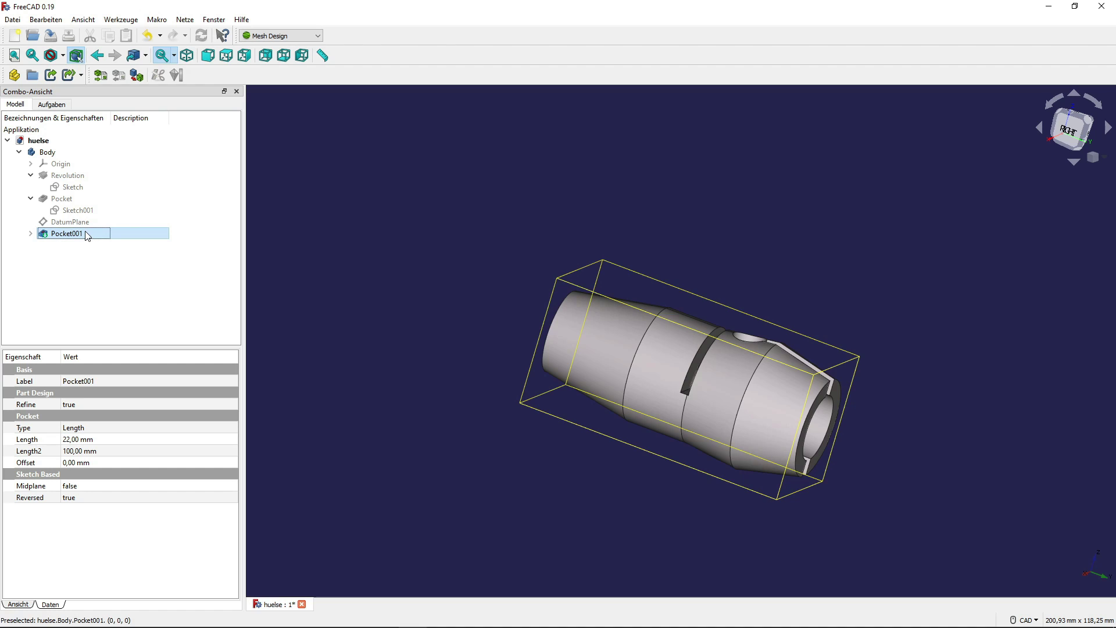
- Mesh the sleeve with Mefisto at 2,2 mm maximum edge length
{"action": "left_click", "coordinate": [185, 19]}
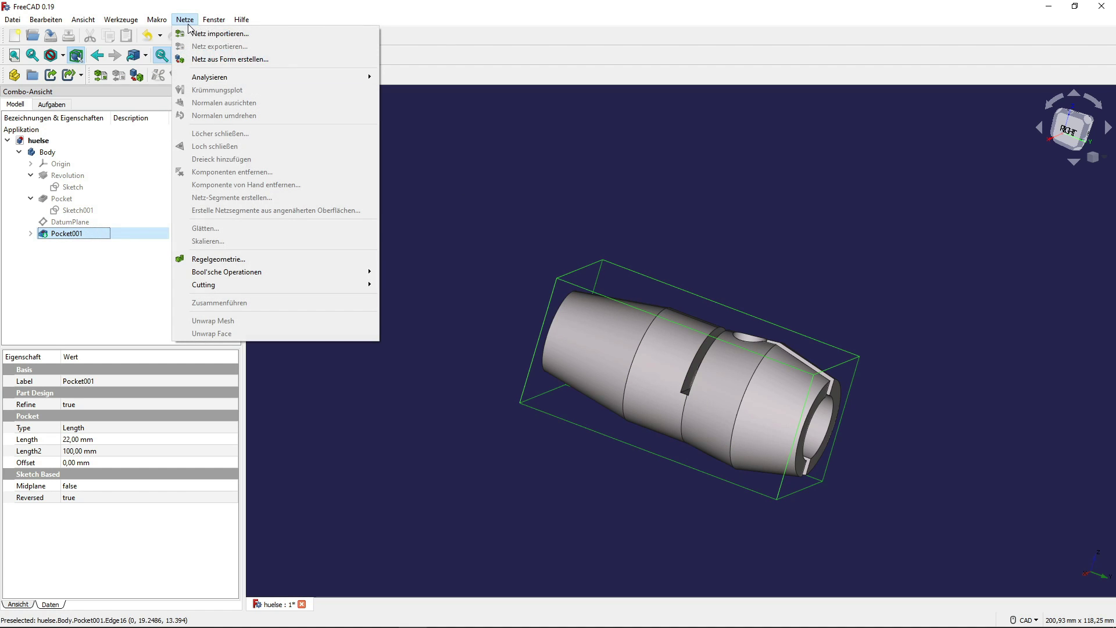
{"action": "left_click", "coordinate": [208, 60]}
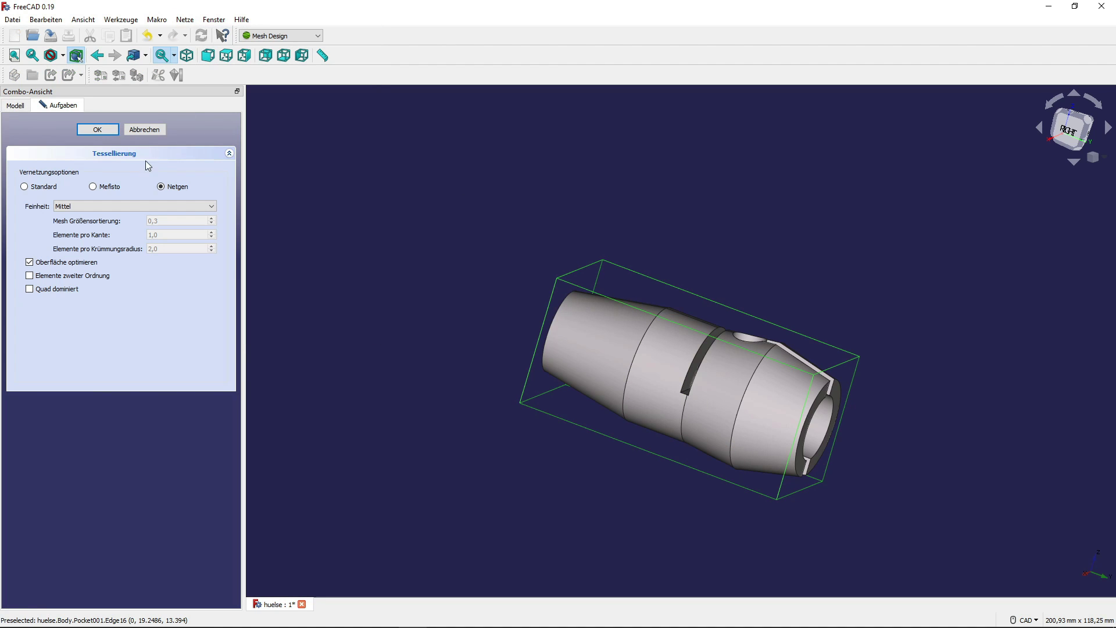
{"action": "left_click", "coordinate": [94, 187]}
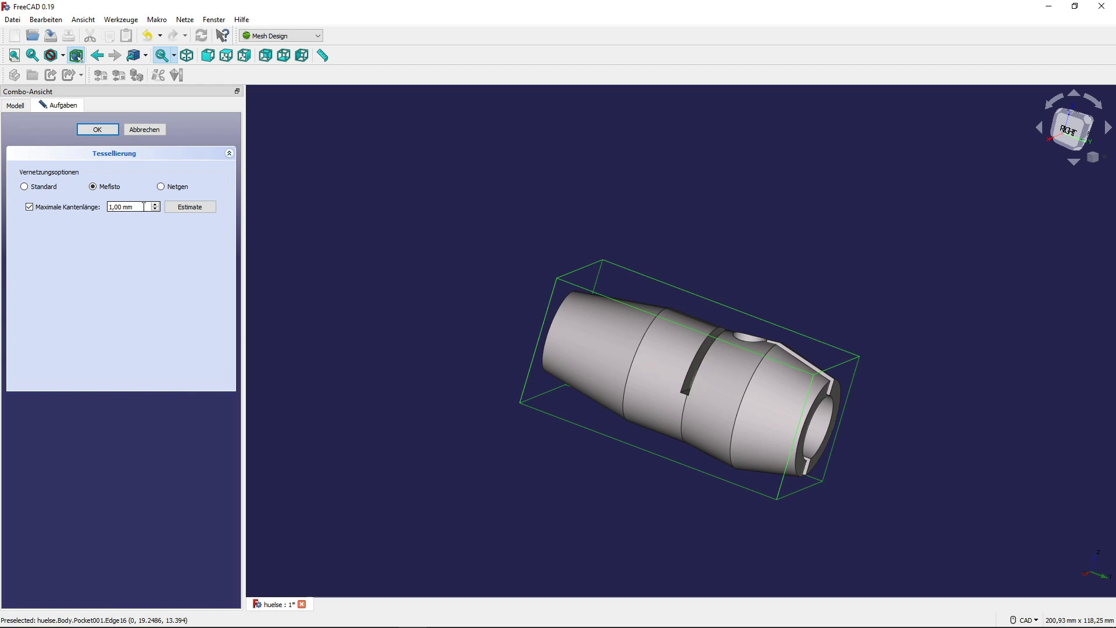
{"action": "mouse_move", "coordinate": [928, 426]}
{"action": "middle_mouse_down"}
{"action": "mouse_move", "coordinate": [903, 375]}
{"action": "mouse_move", "coordinate": [291, 254]}
{"action": "middle_mouse_up"}
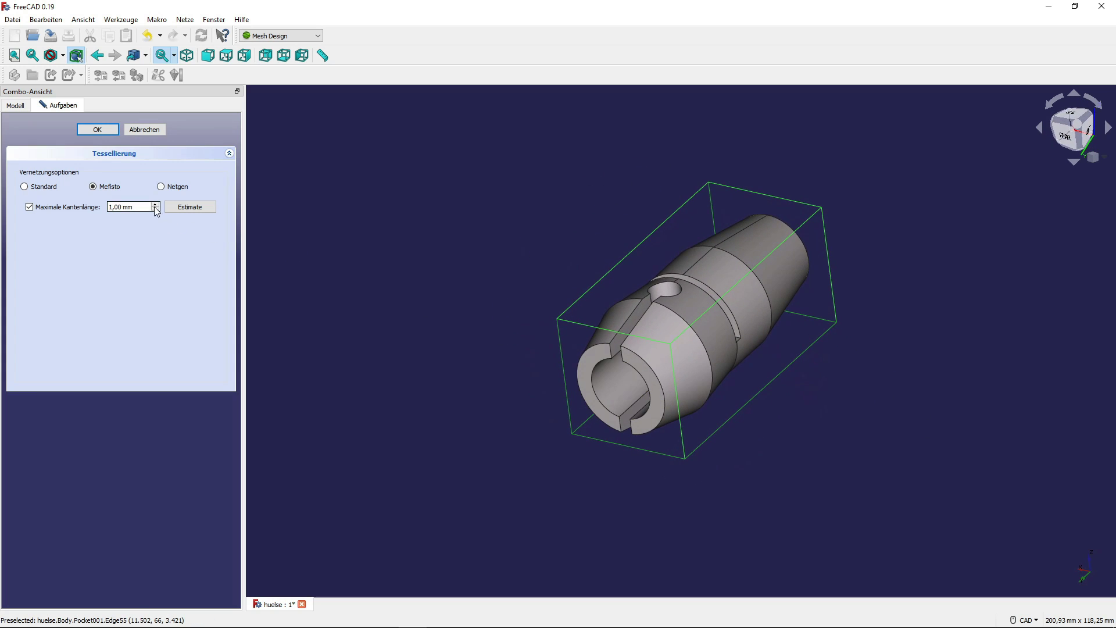
{"action": "left_click_drag", "start_coordinate": [134, 207], "coordinate": [110, 206]}
{"action": "left_click", "coordinate": [189, 207]}
{"action": "double_click", "coordinate": [127, 206]}
{"action": "type", "text": "2,2"}
{"action": "left_click", "coordinate": [97, 129]}
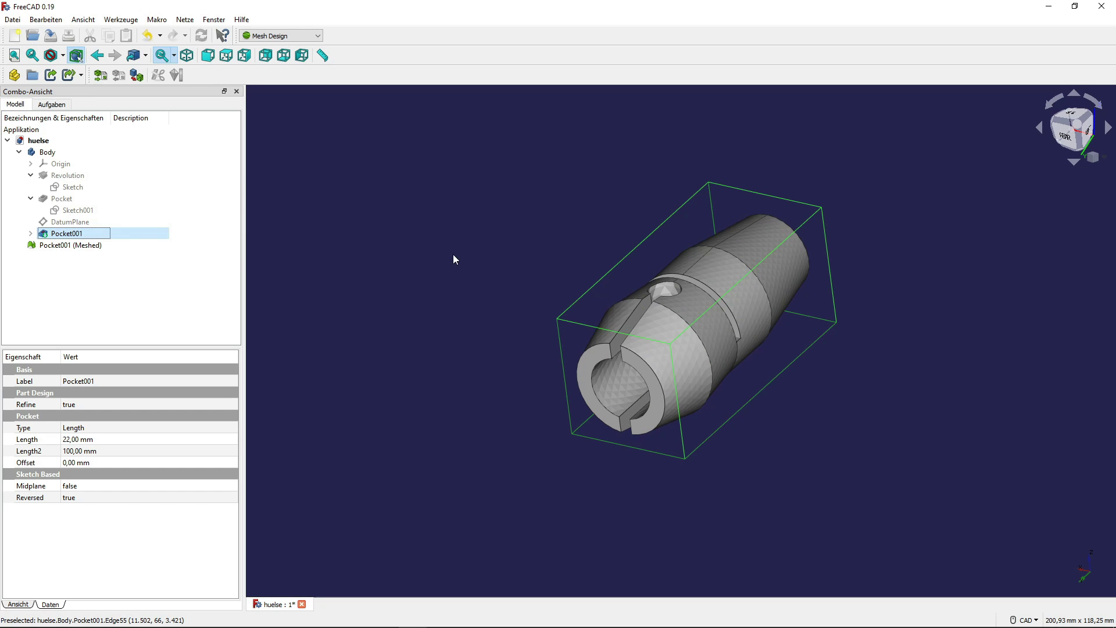
- Hide the solid, inspect the 7204-face mesh up close, then delete it
{"action": "key", "text": "space"}
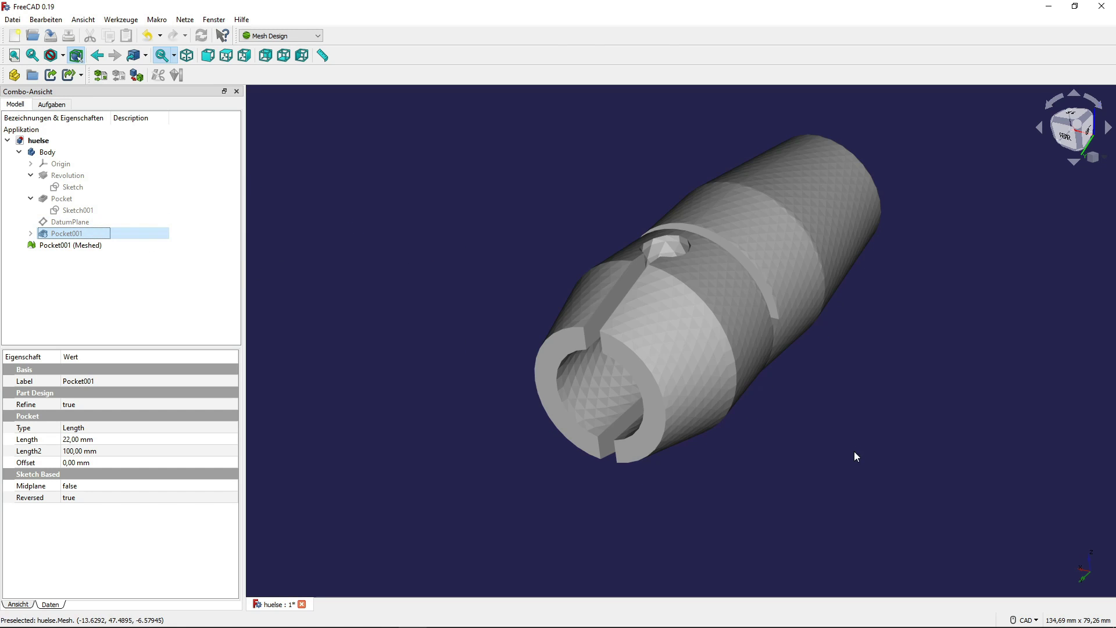
{"action": "scroll", "coordinate": [831, 452], "scroll_direction": "up", "scroll_amount": 5}
{"action": "mouse_move", "coordinate": [792, 382]}
{"action": "middle_mouse_down"}
{"action": "mouse_move", "coordinate": [794, 411]}
{"action": "mouse_move", "coordinate": [872, 453]}
{"action": "mouse_move", "coordinate": [877, 413]}
{"action": "mouse_move", "coordinate": [925, 430]}
{"action": "middle_mouse_up"}
{"action": "scroll", "coordinate": [924, 431], "scroll_direction": "down", "scroll_amount": 2}
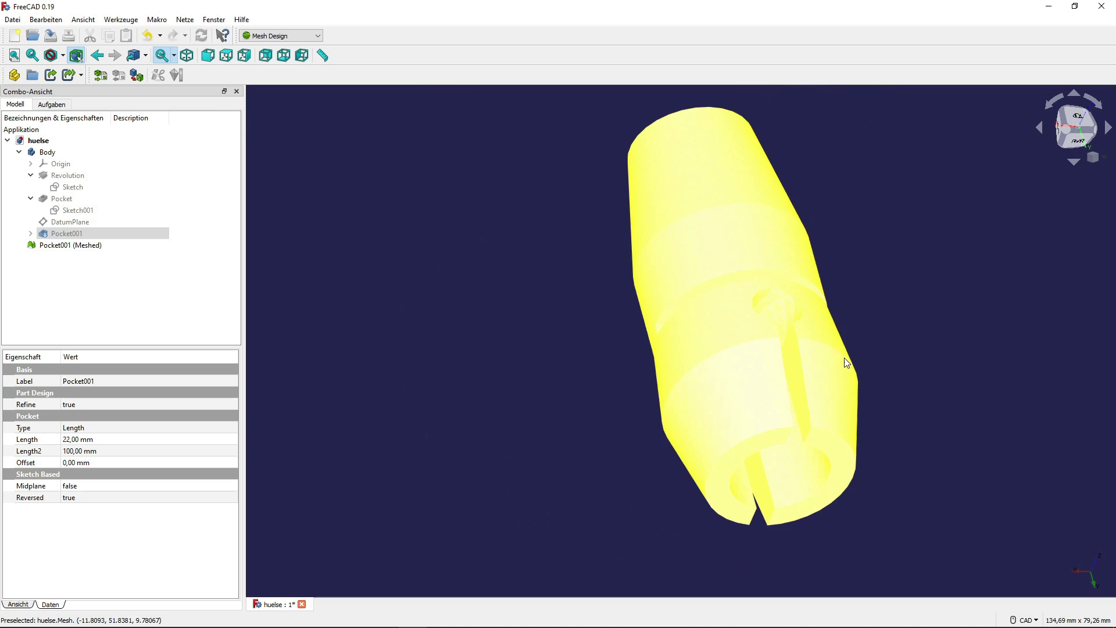
{"action": "scroll", "coordinate": [965, 429], "scroll_direction": "up", "scroll_amount": 4}
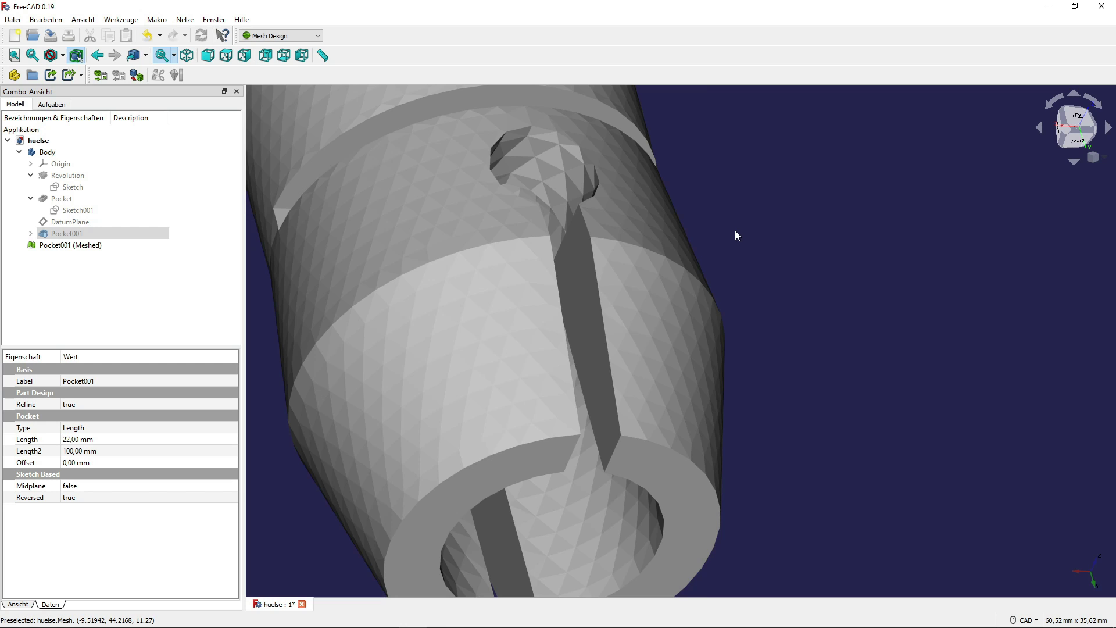
{"action": "scroll", "coordinate": [735, 235], "scroll_direction": "down", "scroll_amount": 4}
{"action": "mouse_move", "coordinate": [817, 269]}
{"action": "middle_mouse_down"}
{"action": "mouse_move", "coordinate": [839, 264]}
{"action": "mouse_move", "coordinate": [796, 287]}
{"action": "mouse_move", "coordinate": [775, 330]}
{"action": "mouse_move", "coordinate": [692, 304]}
{"action": "mouse_move", "coordinate": [744, 302]}
{"action": "mouse_move", "coordinate": [748, 378]}
{"action": "mouse_move", "coordinate": [730, 393]}
{"action": "mouse_move", "coordinate": [773, 346]}
{"action": "mouse_move", "coordinate": [734, 252]}
{"action": "mouse_move", "coordinate": [618, 117]}
{"action": "mouse_move", "coordinate": [515, 207]}
{"action": "mouse_move", "coordinate": [762, 299]}
{"action": "mouse_move", "coordinate": [748, 343]}
{"action": "mouse_move", "coordinate": [703, 314]}
{"action": "mouse_move", "coordinate": [668, 256]}
{"action": "mouse_move", "coordinate": [622, 267]}
{"action": "middle_mouse_up"}
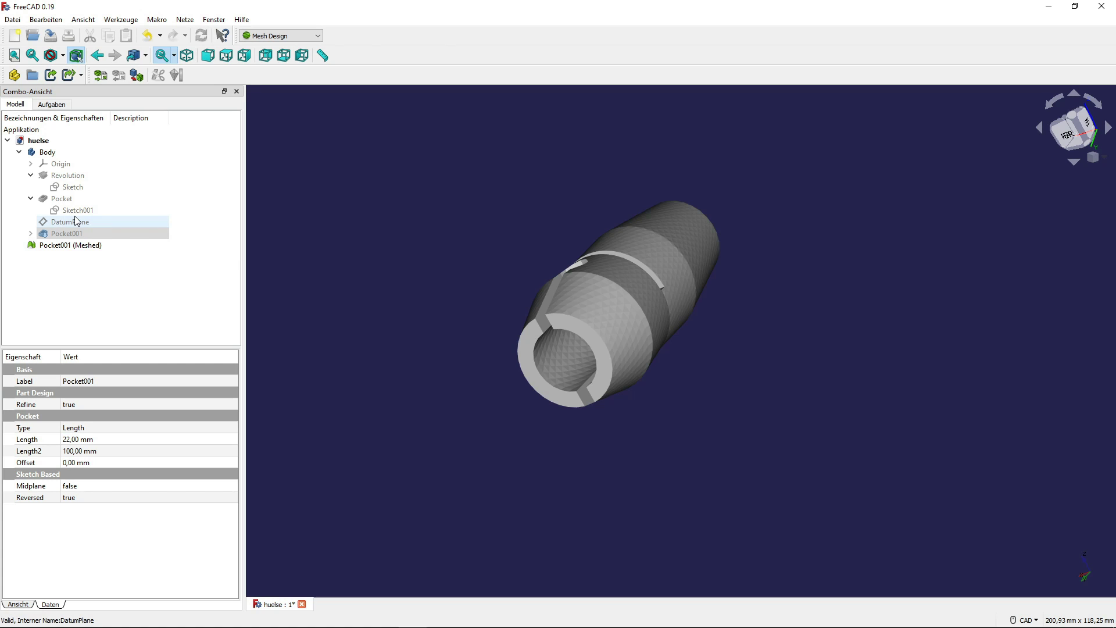
{"action": "left_click", "coordinate": [40, 246]}
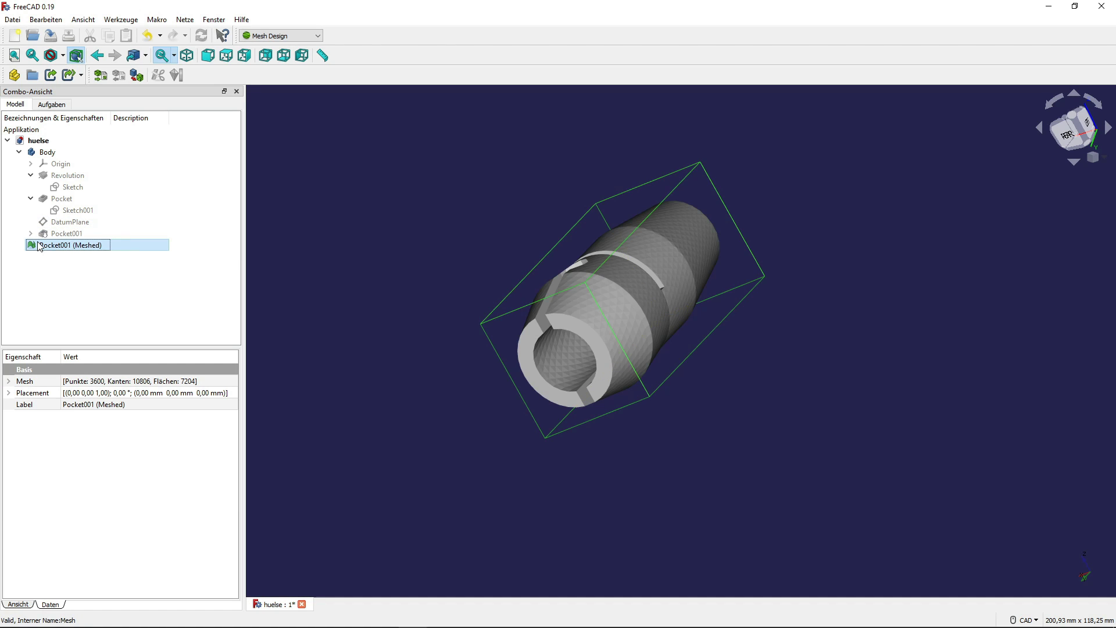
{"action": "key", "text": "Delete"}
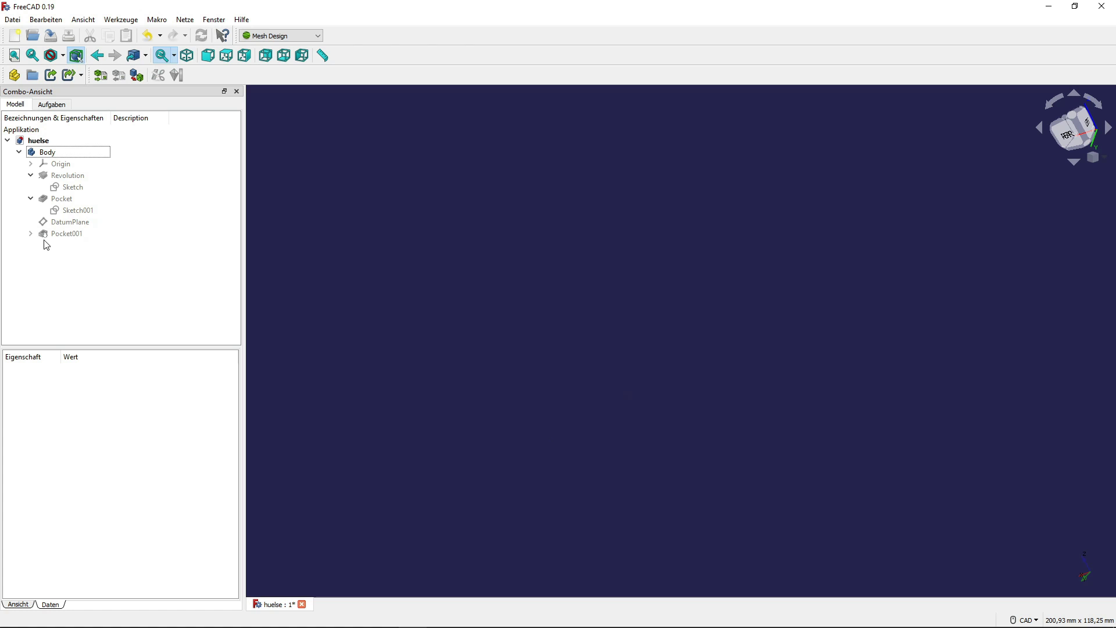
- Show the Pocket001 solid again in an isometric, fit-all view
{"action": "left_click", "coordinate": [60, 236]}
{"action": "key", "text": "space"}
{"action": "mouse_move", "coordinate": [480, 222]}
{"action": "middle_mouse_down"}
{"action": "mouse_move", "coordinate": [461, 236]}
{"action": "mouse_move", "coordinate": [465, 209]}
{"action": "mouse_move", "coordinate": [528, 226]}
{"action": "mouse_move", "coordinate": [481, 217]}
{"action": "middle_mouse_up"}
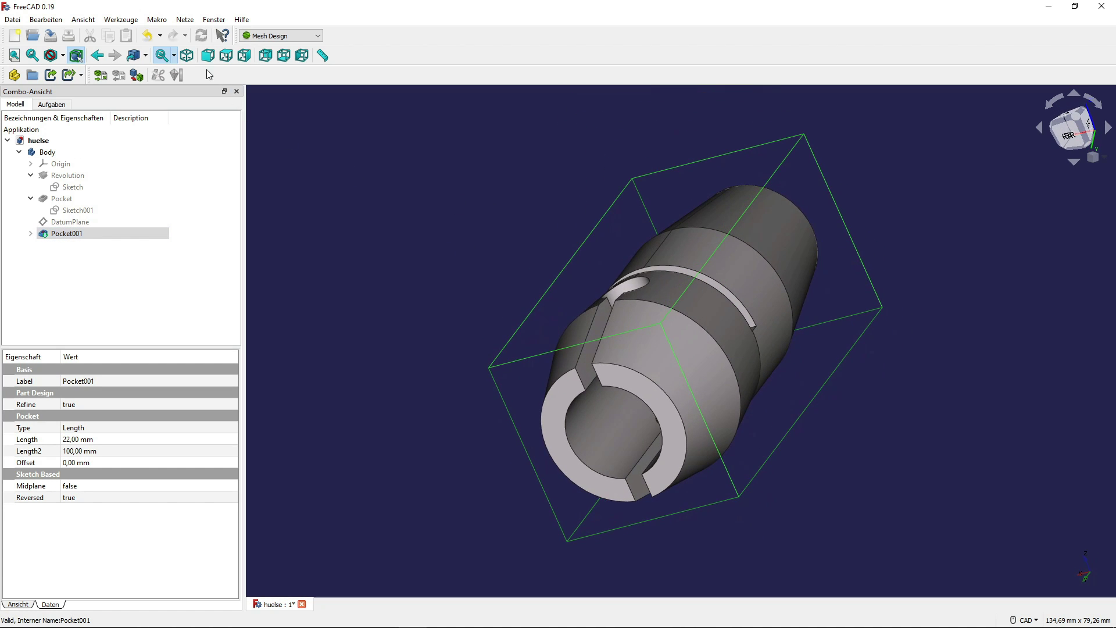
{"action": "left_click", "coordinate": [186, 56]}
{"action": "left_click", "coordinate": [14, 55]}
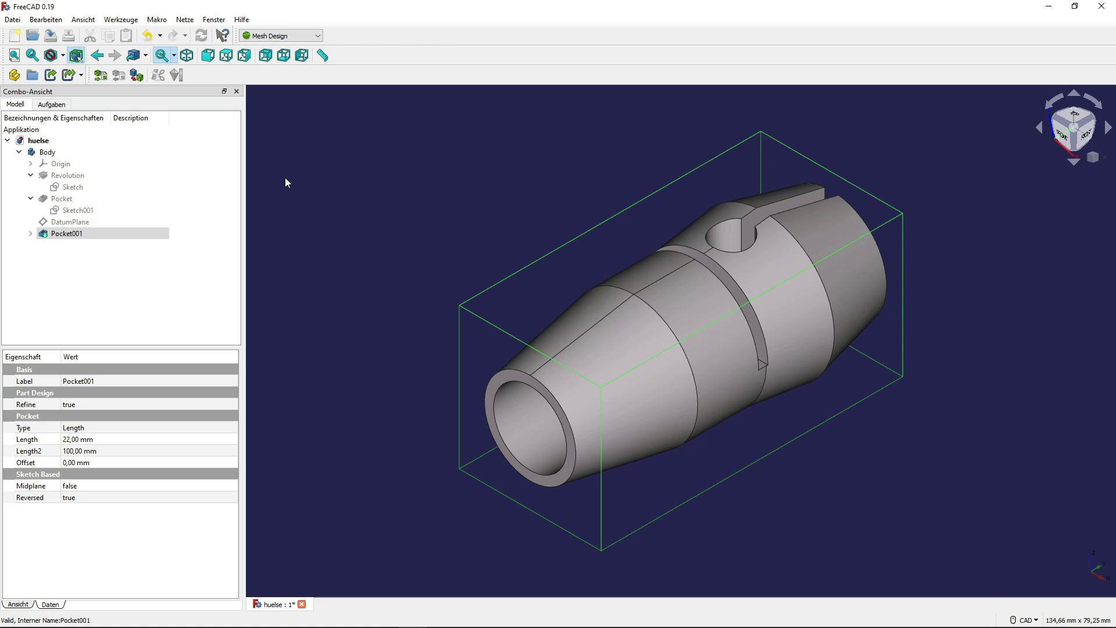
- Reselect the Pocket001 shape and bring up the Netze mesh commands
{"action": "left_click", "coordinate": [364, 173]}
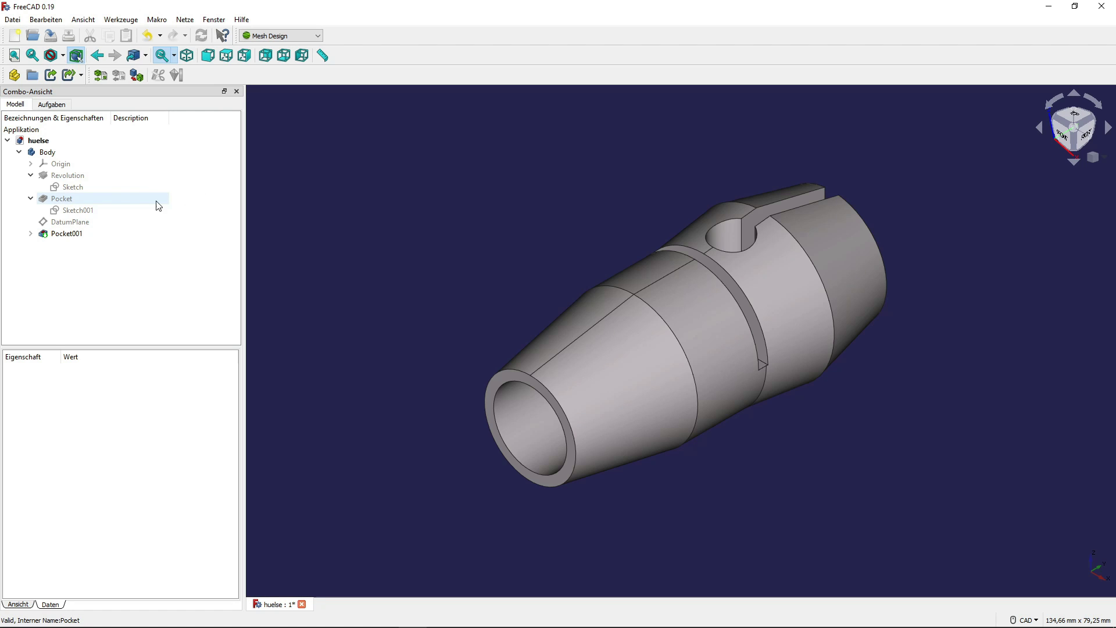
{"action": "left_click", "coordinate": [94, 233]}
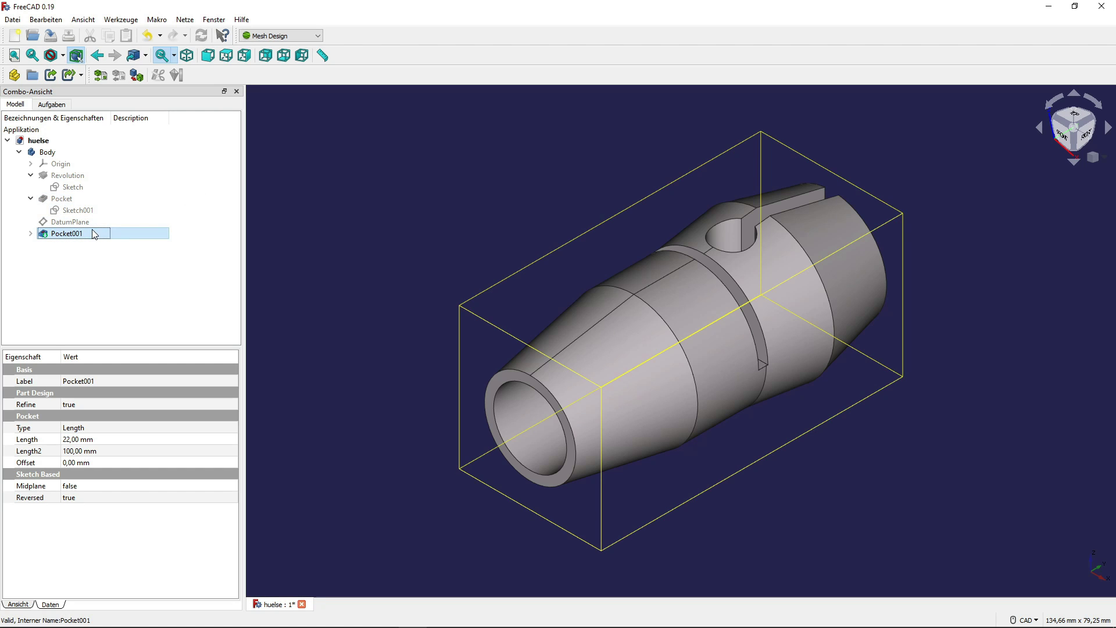
{"action": "left_click", "coordinate": [214, 19]}
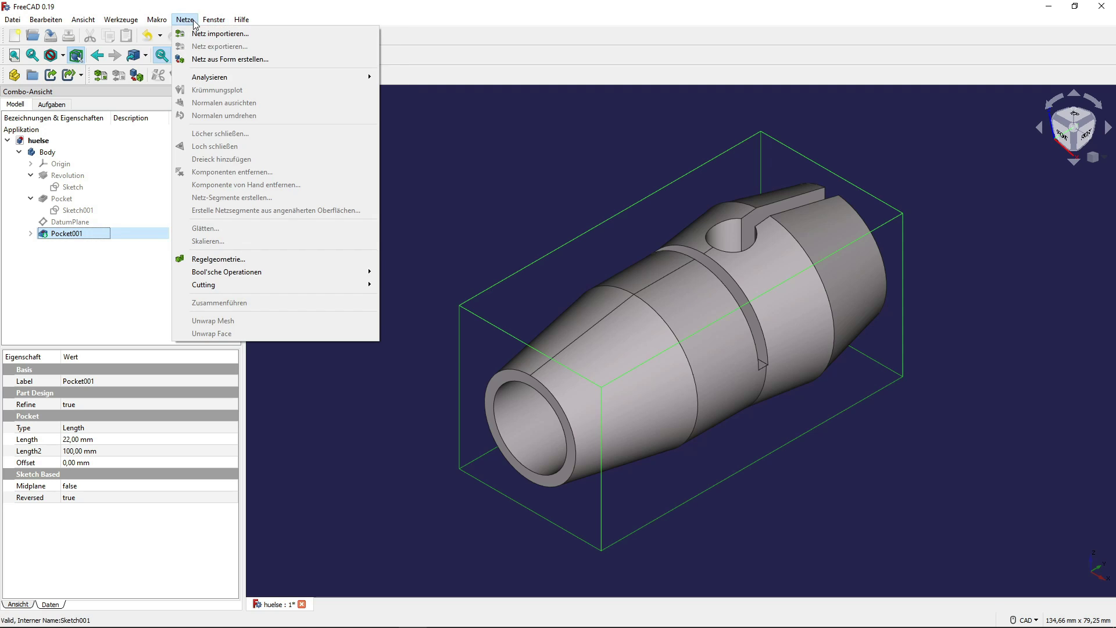
- Mesh Pocket001 with the Standard mesher, keeping 0,10 mm surface and 1,00° angular deviation
{"action": "left_click", "coordinate": [209, 59]}
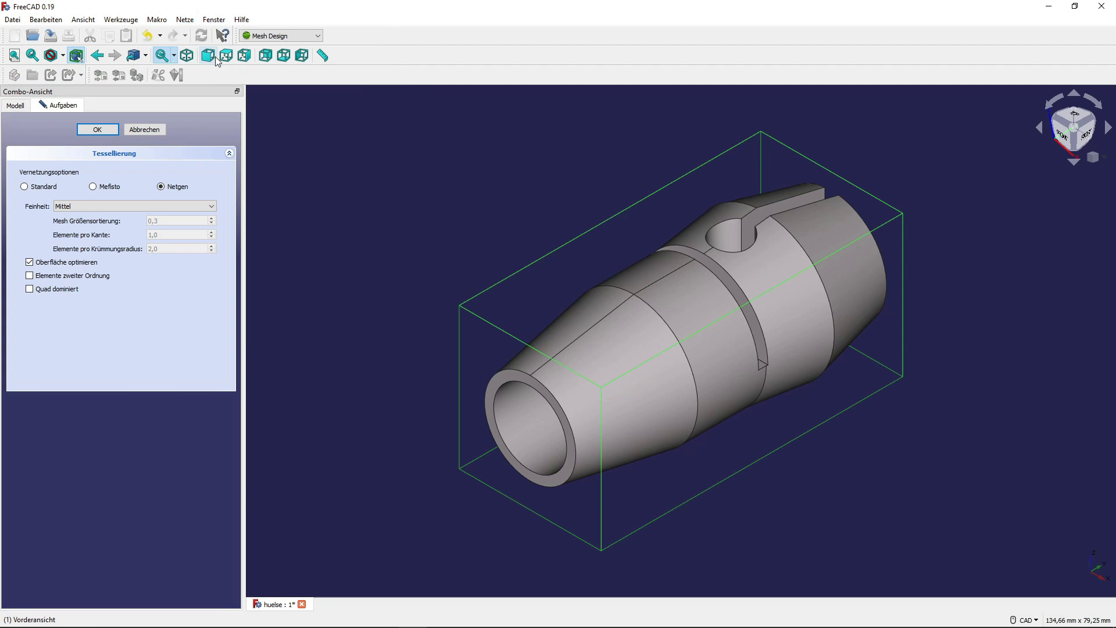
{"action": "left_click", "coordinate": [45, 191]}
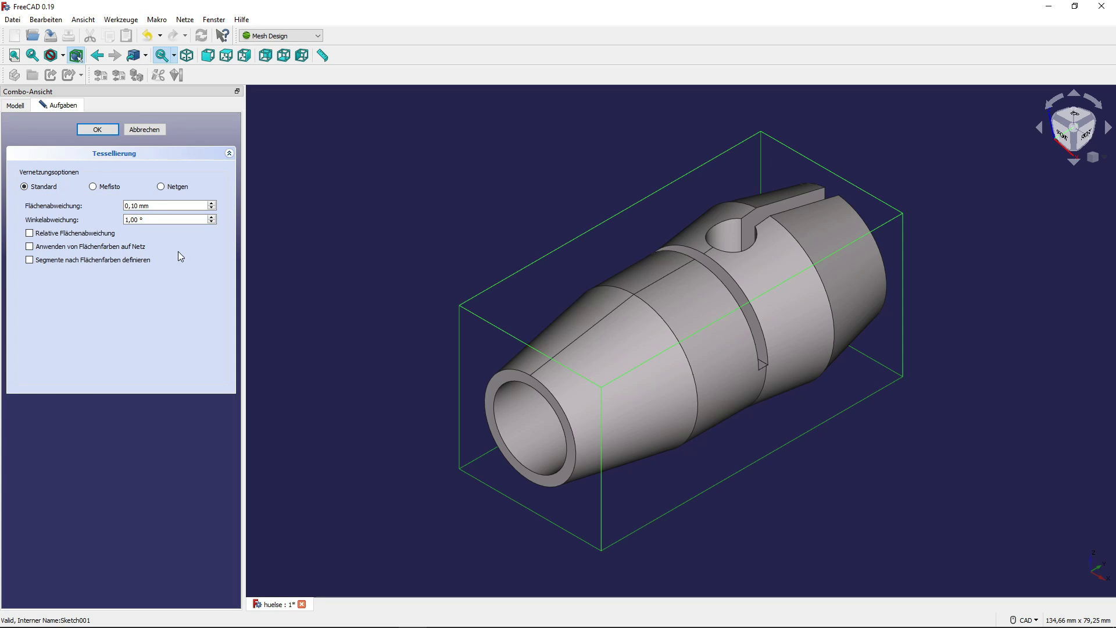
{"action": "left_click", "coordinate": [165, 204]}
{"action": "left_click", "coordinate": [165, 219]}
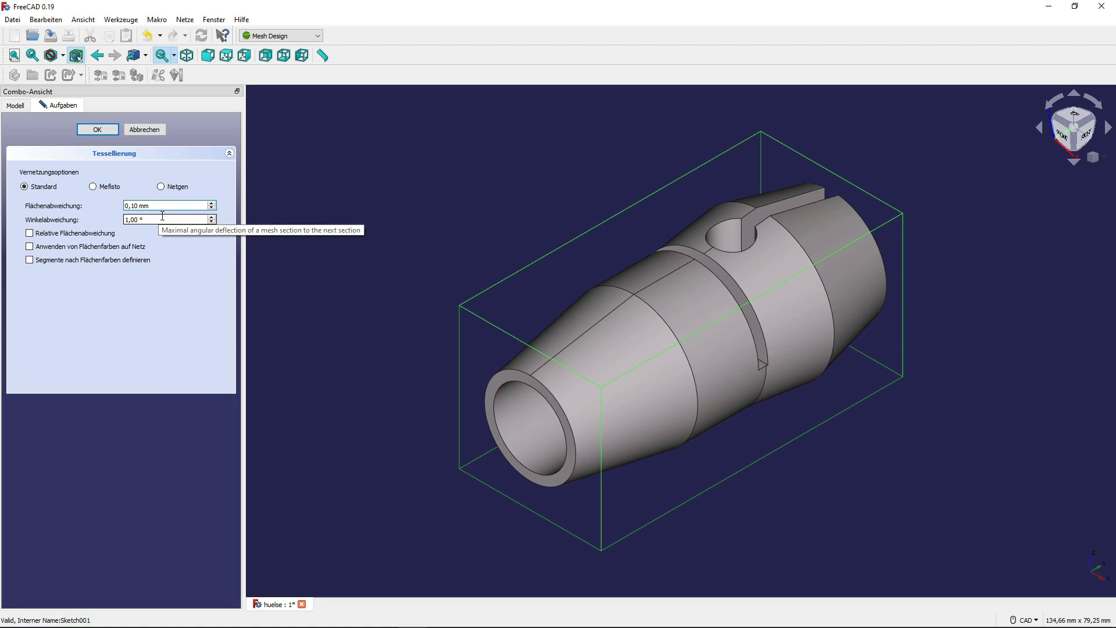
{"action": "mouse_move", "coordinate": [165, 205]}
{"action": "left_click", "coordinate": [161, 218]}
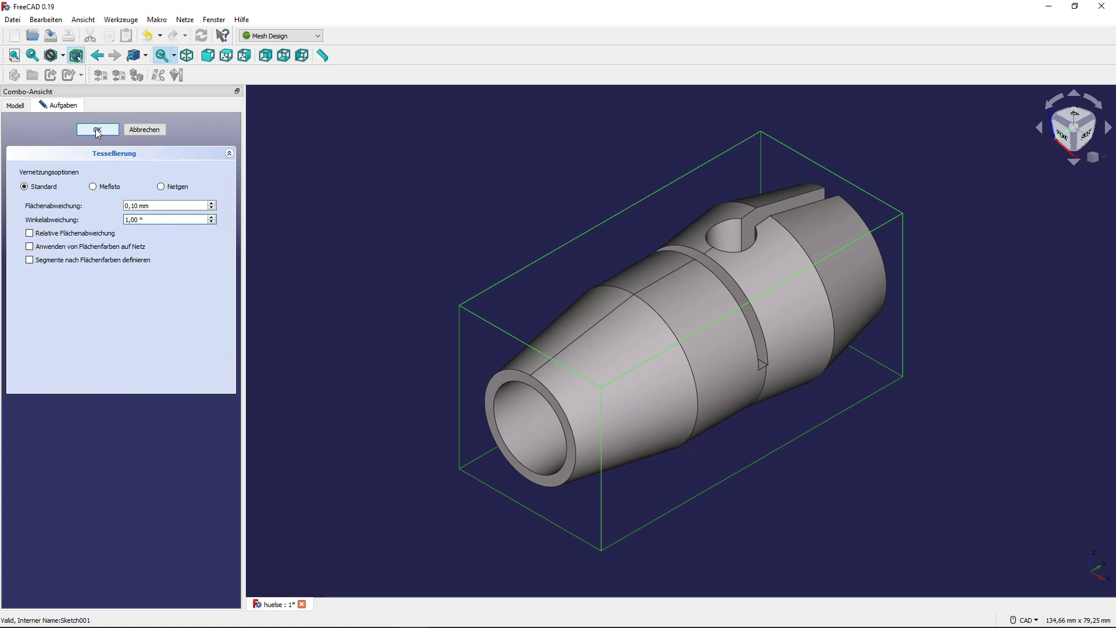
{"action": "left_click", "coordinate": [97, 129]}
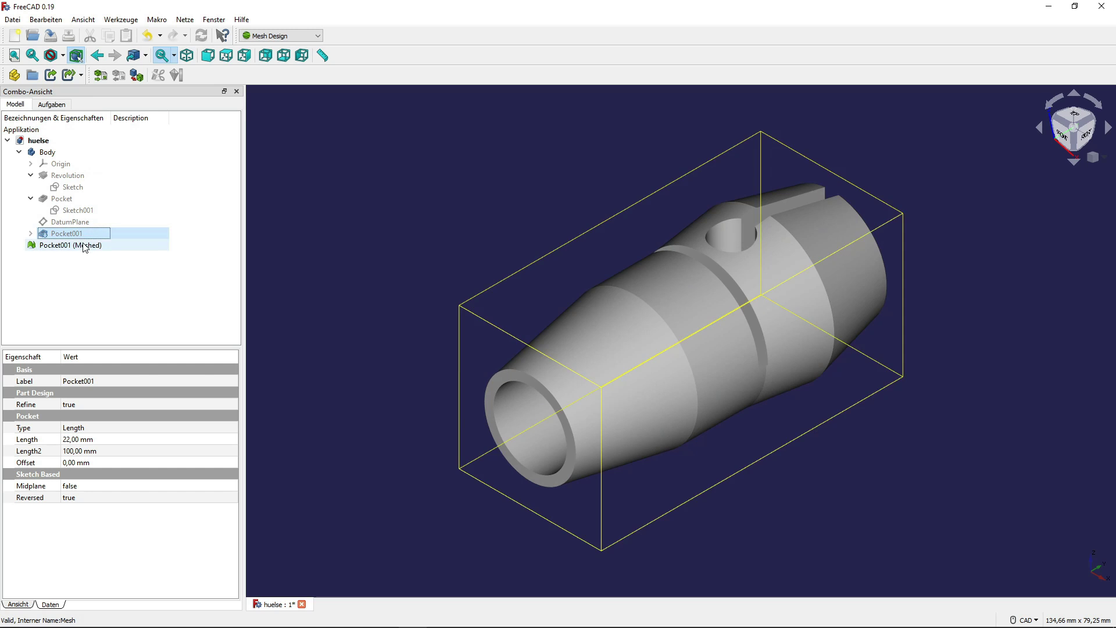
- Hide the solid and set the Standard mesh's face colour to pink (#cc306e)
{"action": "left_click", "coordinate": [102, 247], "text": "ctrl"}
{"action": "key", "text": "space"}
{"action": "key", "text": "space"}
{"action": "right_click", "coordinate": [107, 251]}
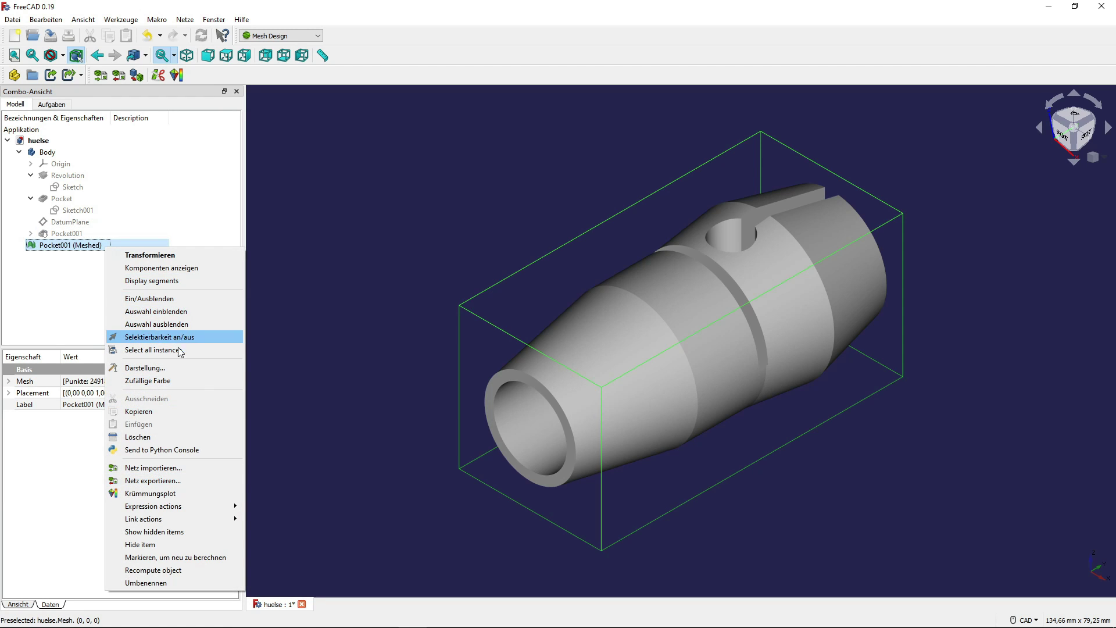
{"action": "left_click", "coordinate": [146, 367]}
{"action": "left_click", "coordinate": [169, 233]}
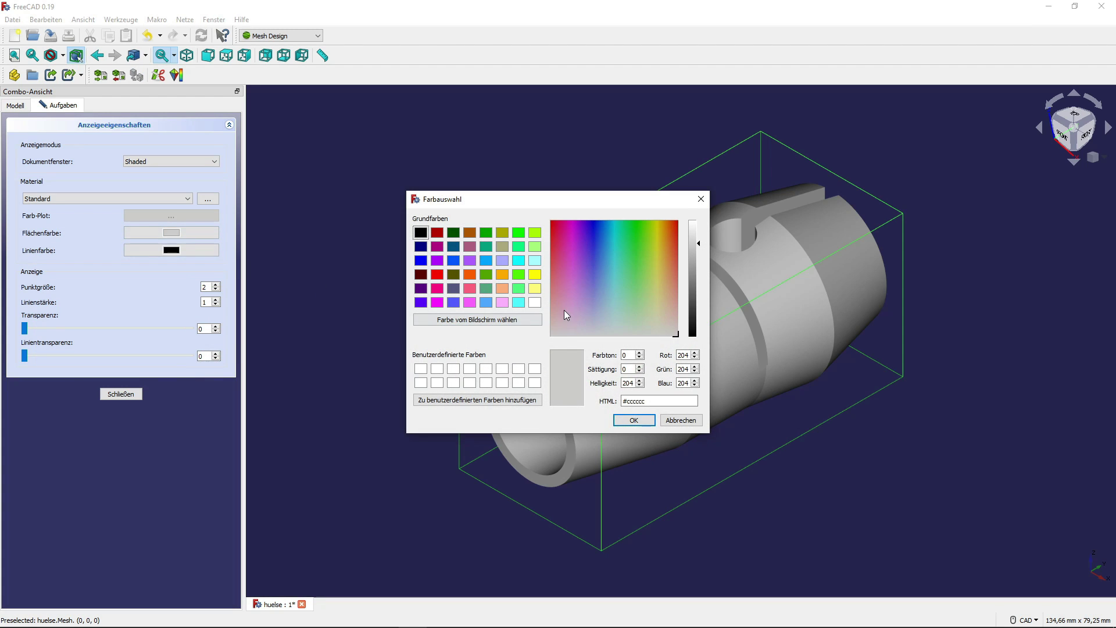
{"action": "left_click_drag", "start_coordinate": [562, 260], "coordinate": [559, 248]}
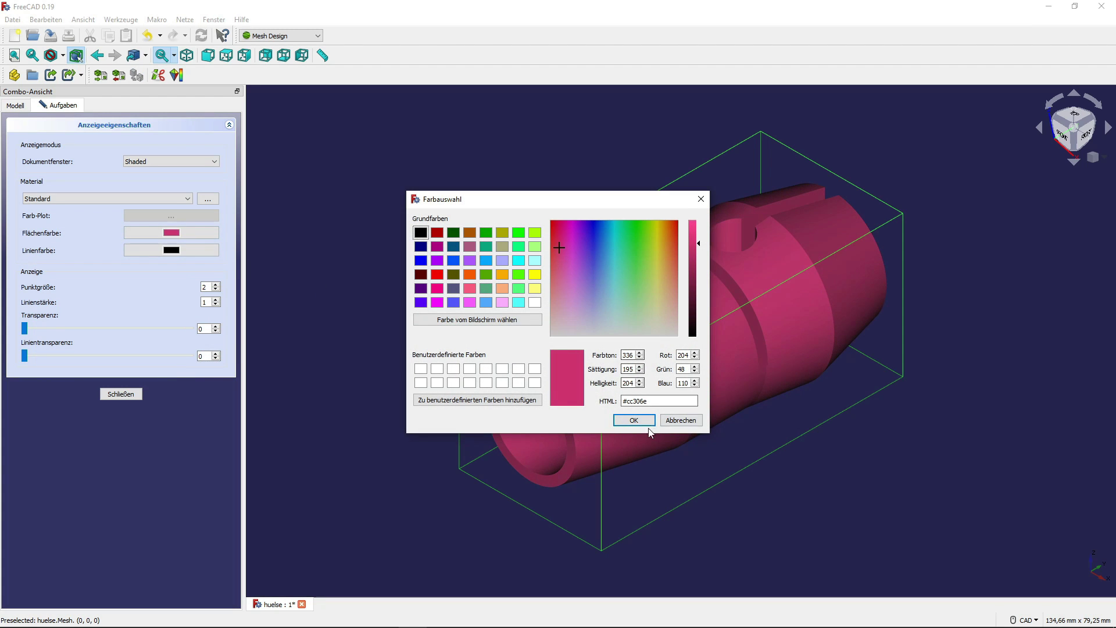
{"action": "left_click", "coordinate": [634, 419]}
- Recentre the pink sleeve in the view and close the display properties
{"action": "scroll", "coordinate": [843, 459], "scroll_direction": "up", "scroll_amount": 3}
{"action": "scroll", "coordinate": [591, 392], "scroll_direction": "up", "scroll_amount": 3}
{"action": "scroll", "coordinate": [523, 386], "scroll_direction": "down", "scroll_amount": 2}
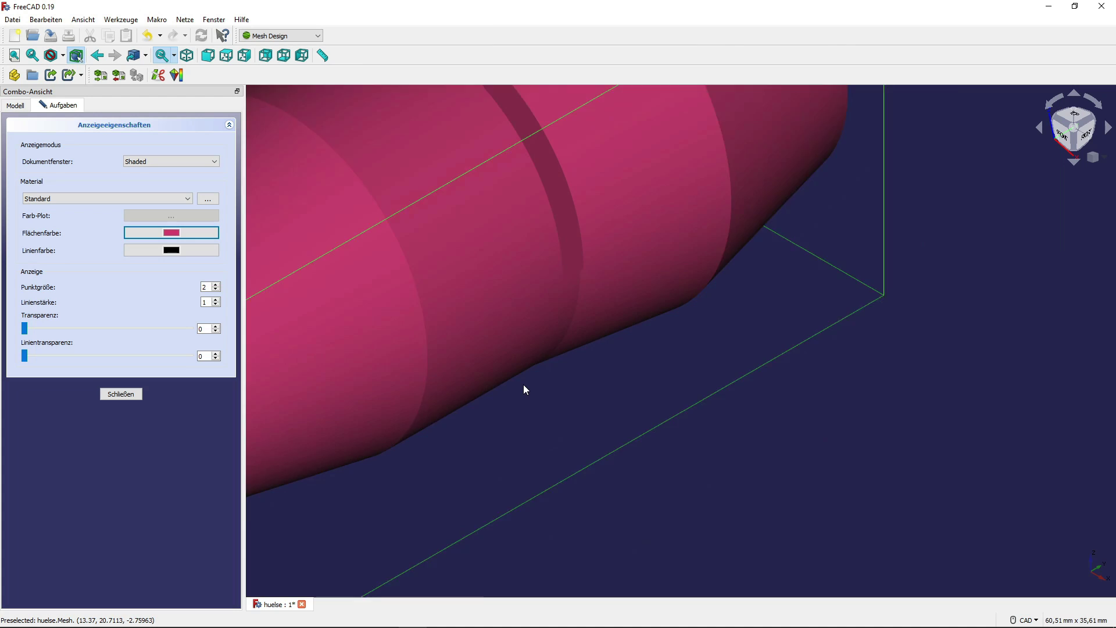
{"action": "scroll", "coordinate": [491, 421], "scroll_direction": "down", "scroll_amount": 5}
{"action": "middle_click_drag", "start_coordinate": [495, 424], "coordinate": [556, 454]}
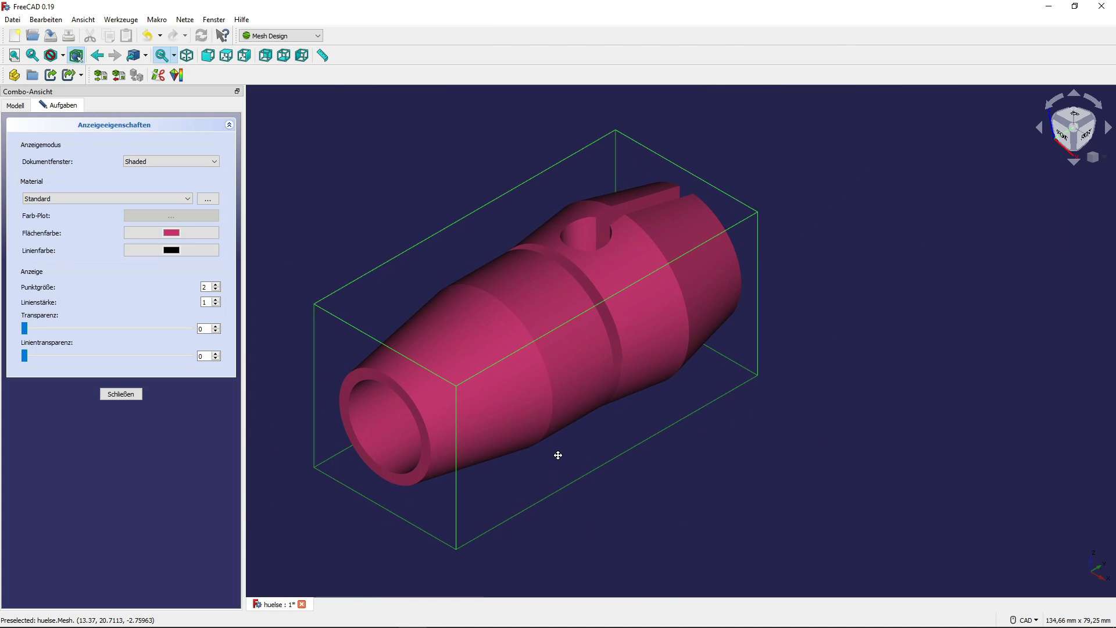
{"action": "left_click", "coordinate": [114, 394]}
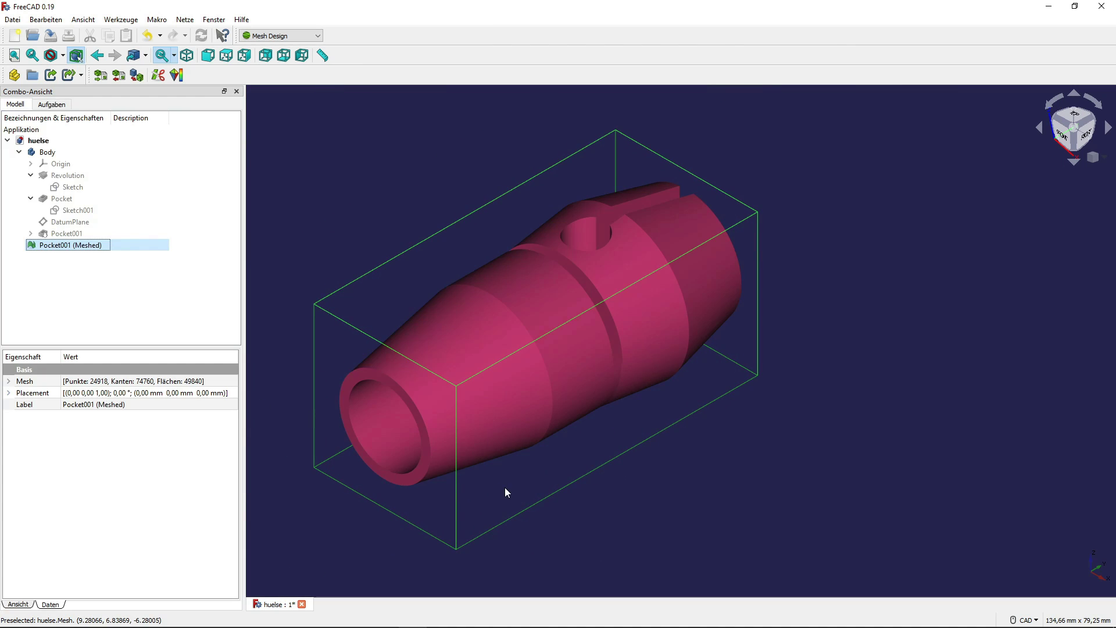
{"action": "scroll", "coordinate": [395, 457], "scroll_direction": "up", "scroll_amount": 4}
{"action": "scroll", "coordinate": [609, 534], "scroll_direction": "down", "scroll_amount": 4}
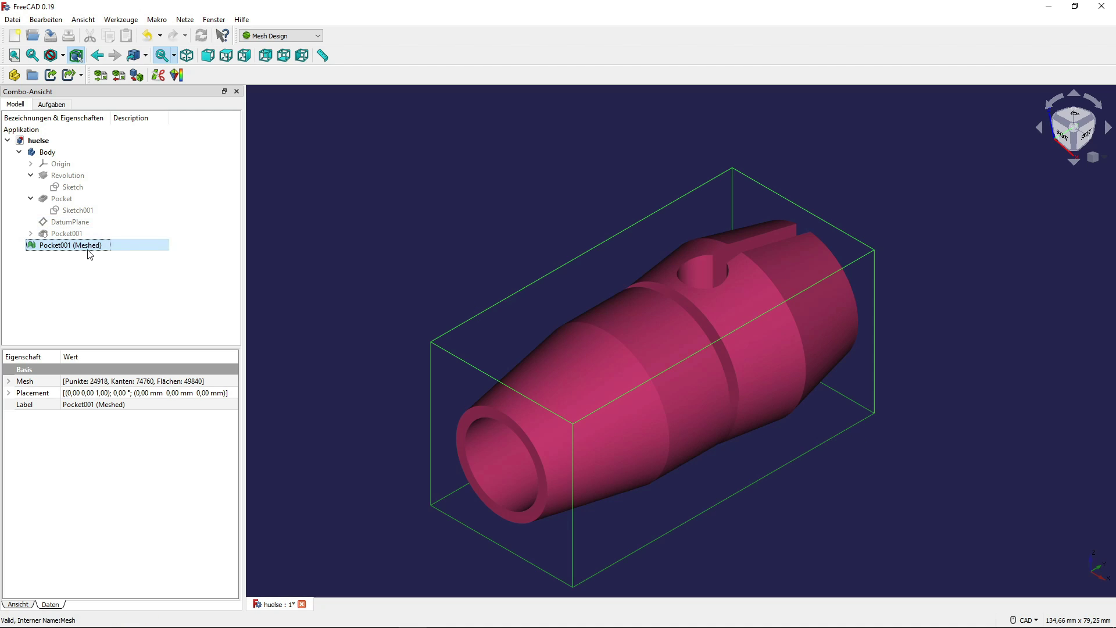
- Export the Pocket001 (Meshed) mesh to the Desktop as binary STL 'Demo_Standard_01mm_1G'
{"action": "right_click", "coordinate": [88, 251]}
{"action": "left_click", "coordinate": [70, 245]}
{"action": "right_click", "coordinate": [68, 245]}
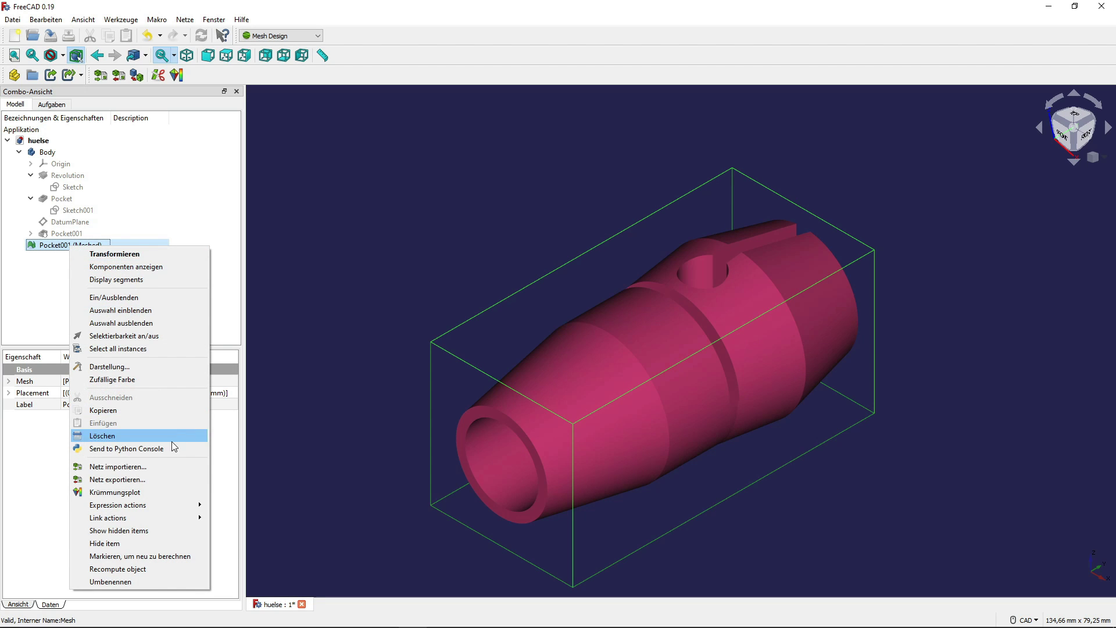
{"action": "left_click", "coordinate": [135, 480]}
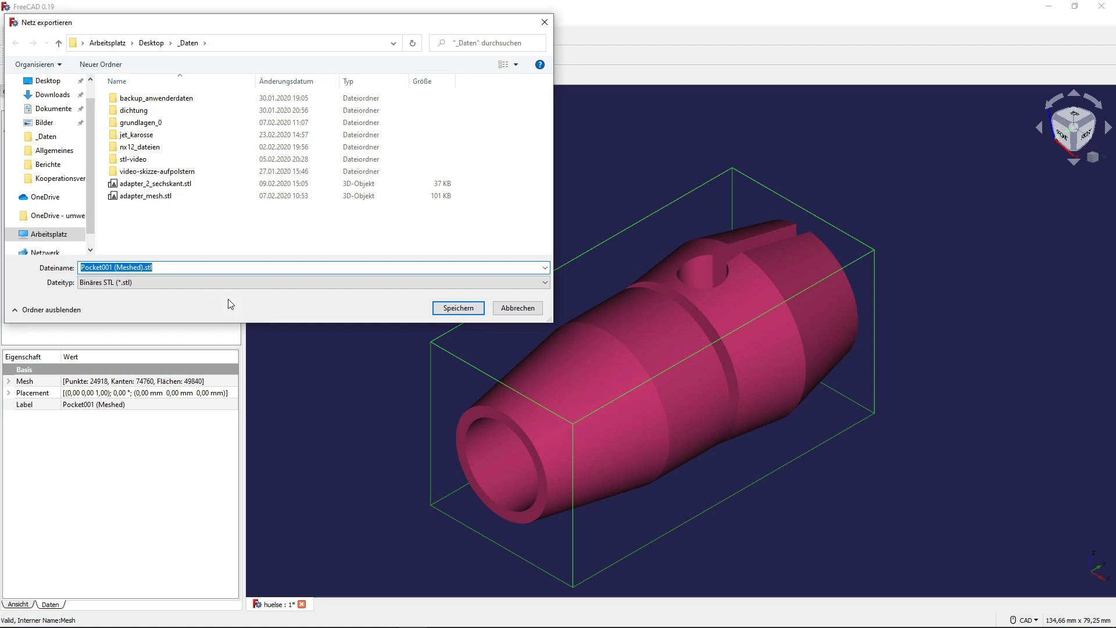
{"action": "left_click", "coordinate": [50, 85]}
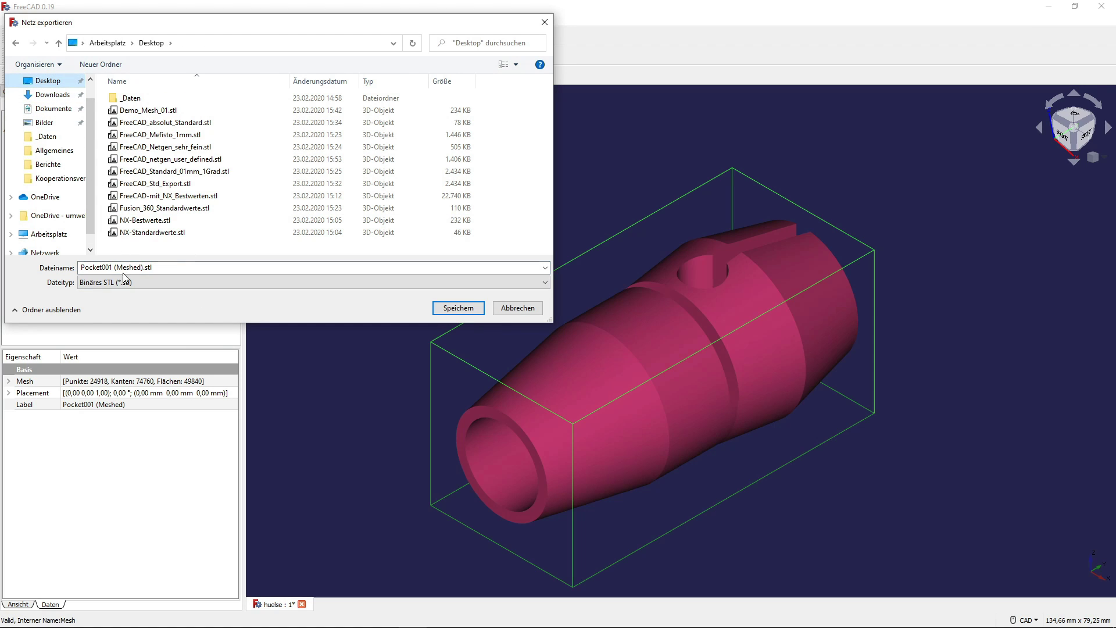
{"action": "type", "text": "Dem"}
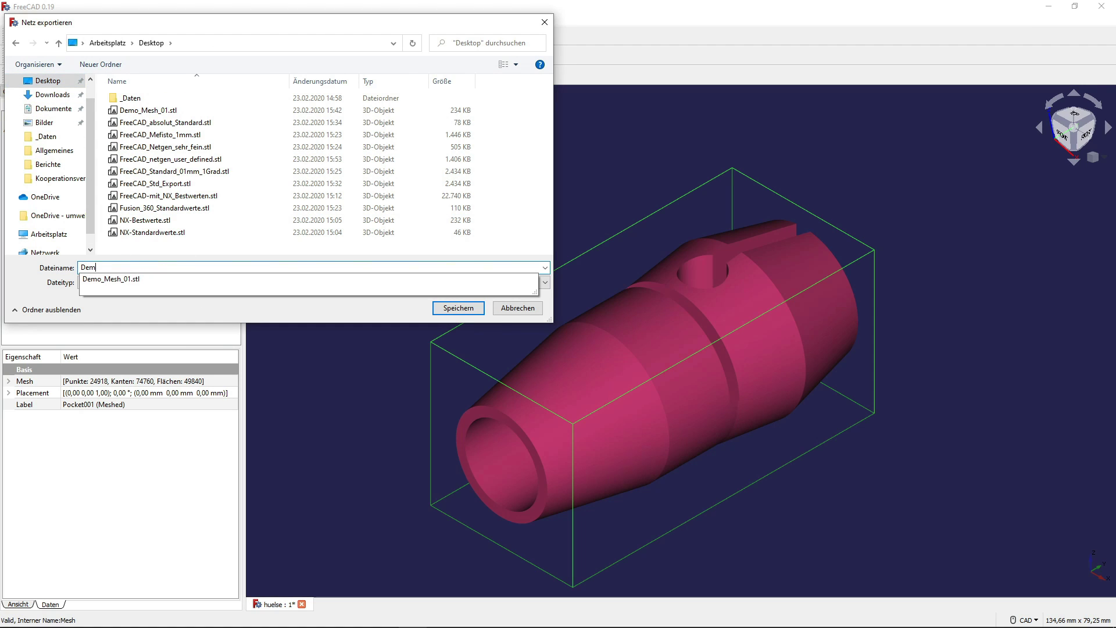
{"action": "type", "text": "o_"}
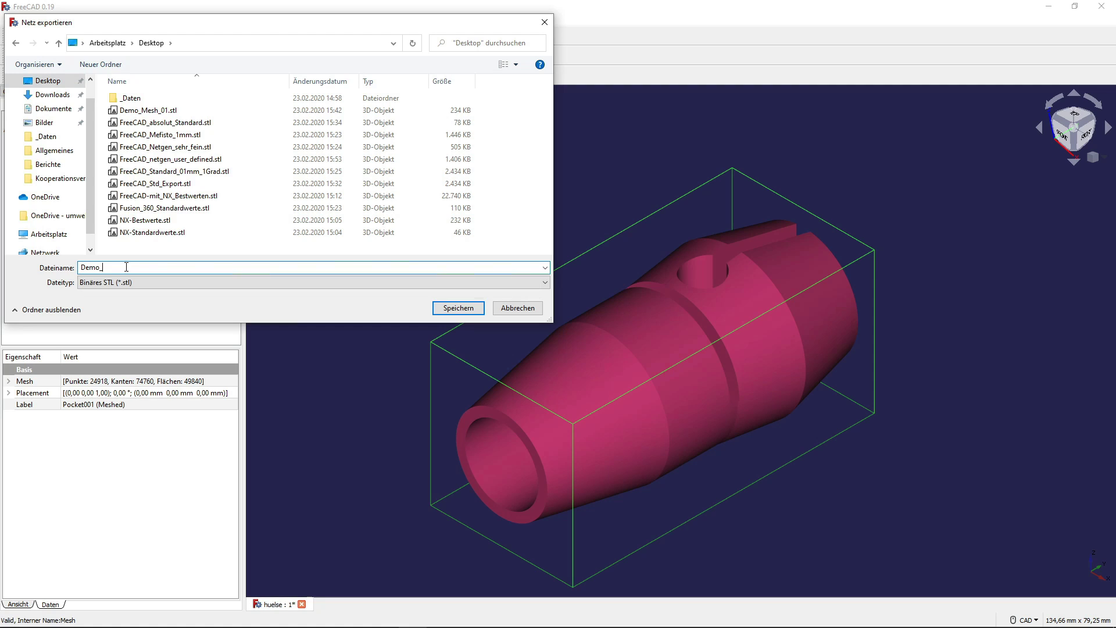
{"action": "type", "text": "Standar"}
{"action": "type", "text": "d_"}
{"action": "type", "text": "01"}
{"action": "type", "text": "mm_1"}
{"action": "type", "text": "G"}
{"action": "left_click", "coordinate": [461, 306]}
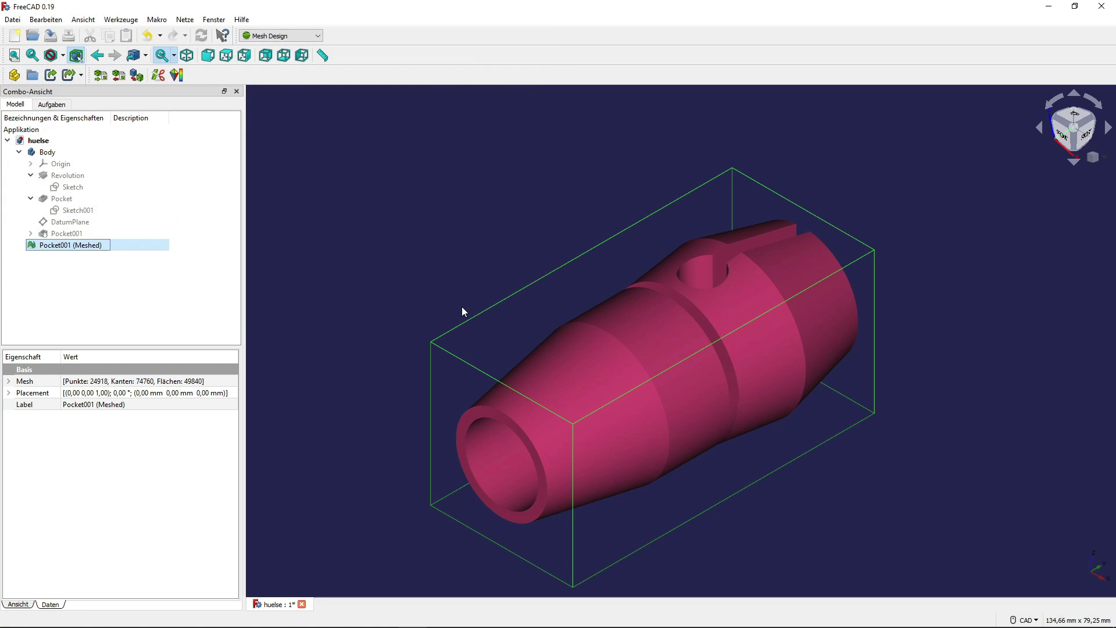
- Confirm Demo_Standard_01mm_1G.stl on the desktop is 2,37 MB, then return to Blender
{"action": "left_click", "coordinate": [1048, 6]}
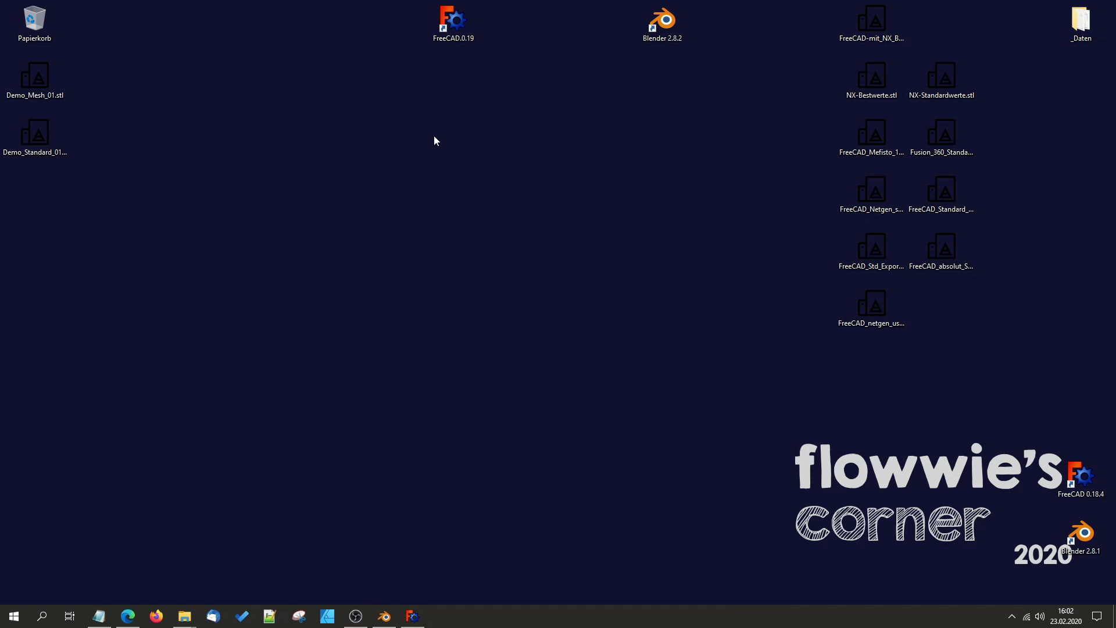
{"action": "right_click", "coordinate": [54, 161]}
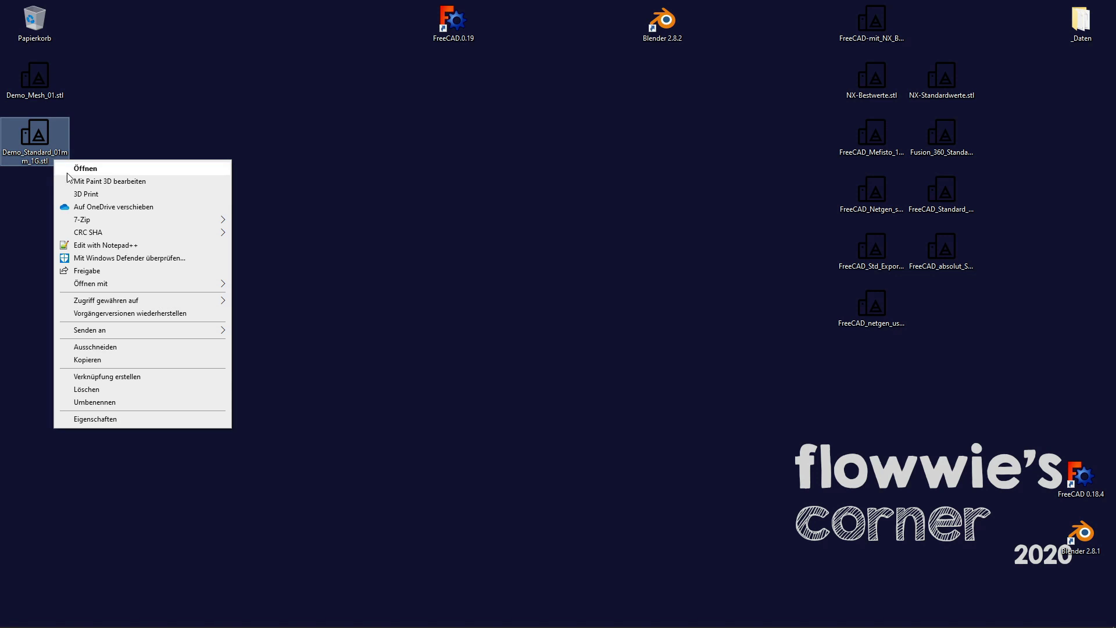
{"action": "left_click", "coordinate": [131, 418]}
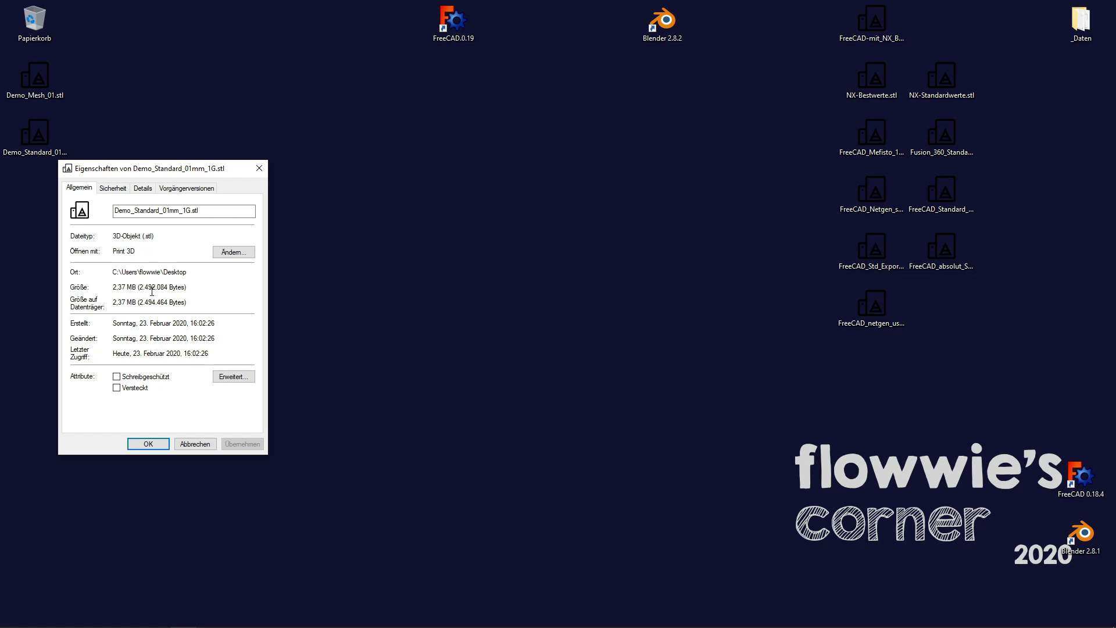
{"action": "left_click", "coordinate": [210, 445]}
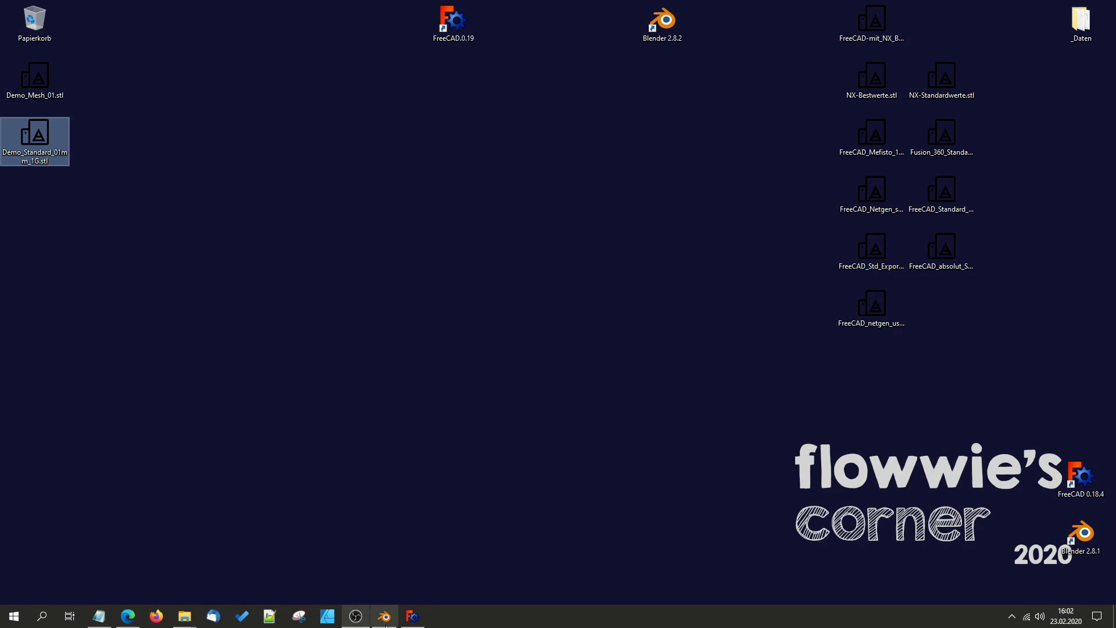
{"action": "left_click", "coordinate": [384, 616]}
{"action": "scroll", "coordinate": [699, 403], "scroll_direction": "down", "scroll_amount": 3}
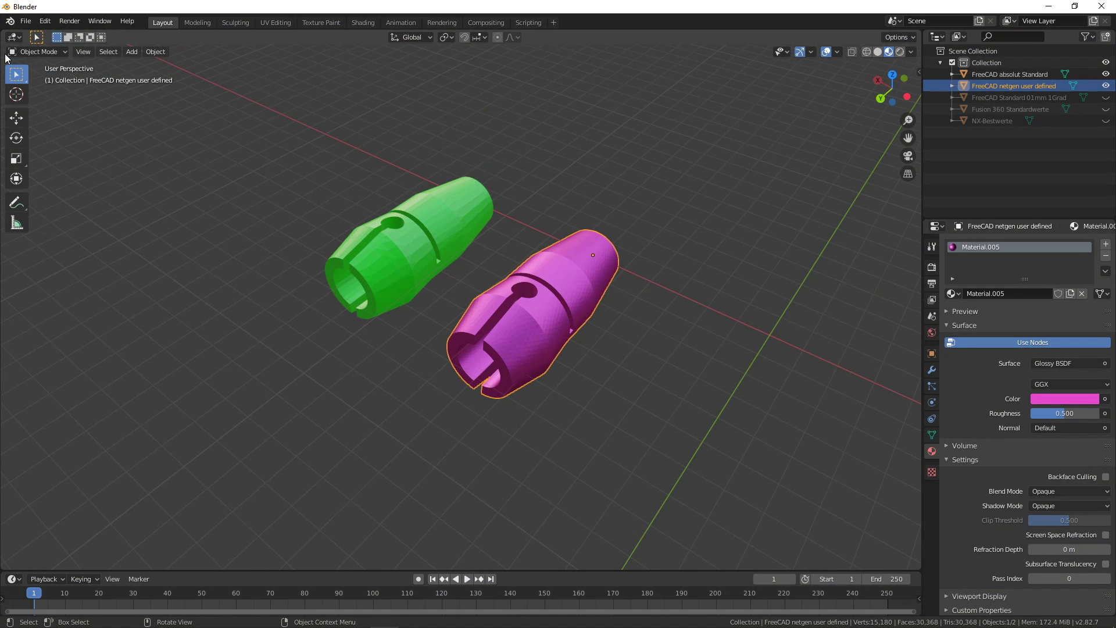
- Import Demo_Standard_01mm_1G.stl into the Blender scene as an STL mesh
{"action": "left_click", "coordinate": [25, 21]}
{"action": "mouse_move", "coordinate": [43, 177]}
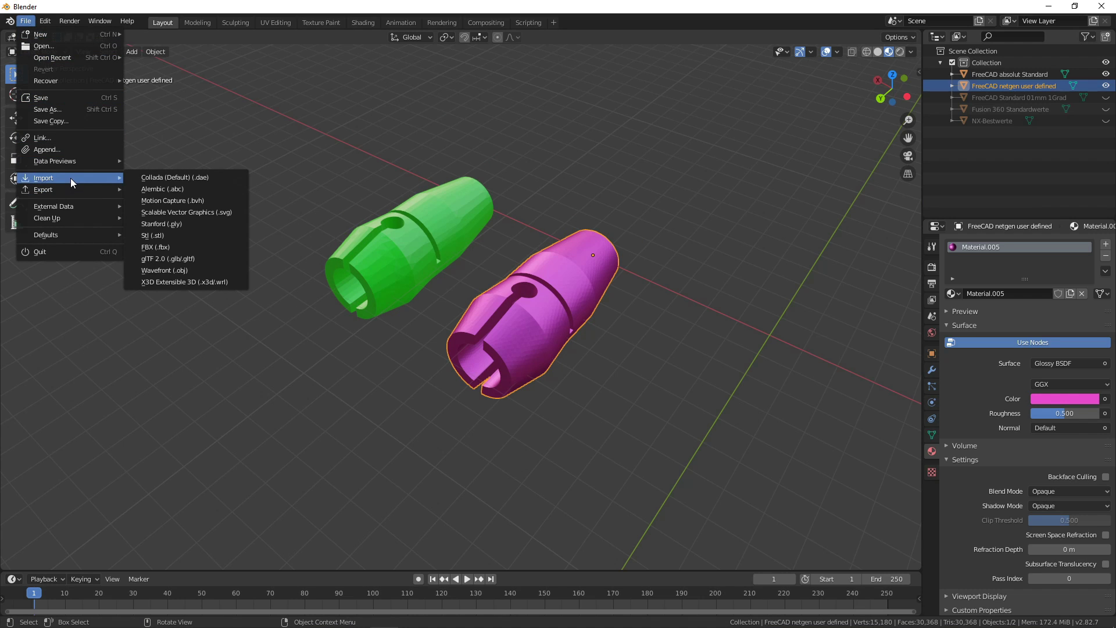
{"action": "left_click", "coordinate": [176, 235]}
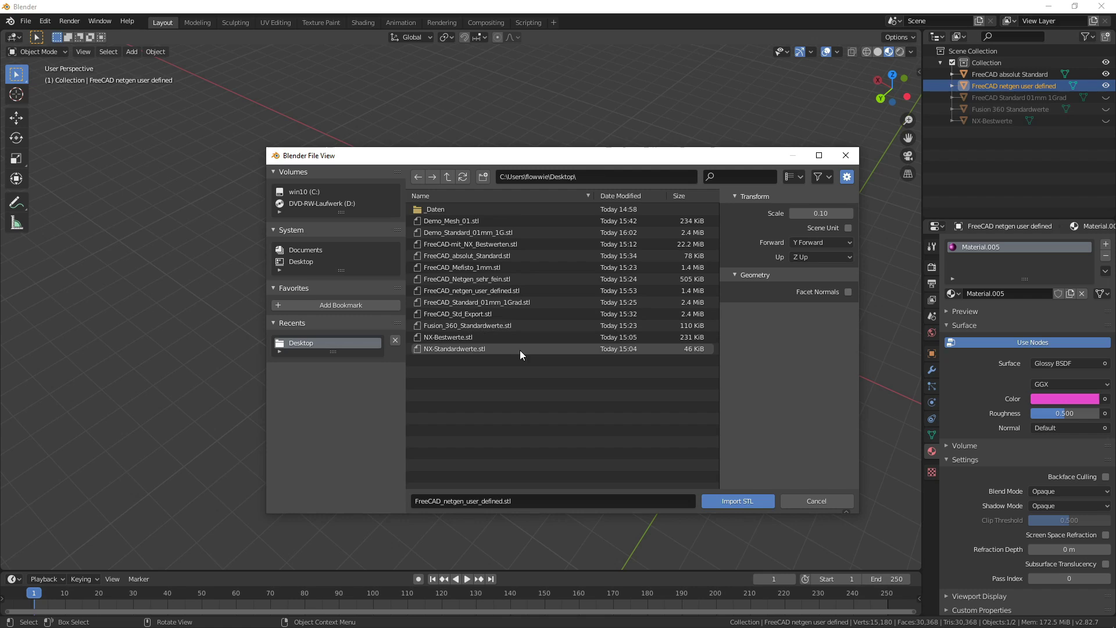
{"action": "left_click", "coordinate": [476, 232]}
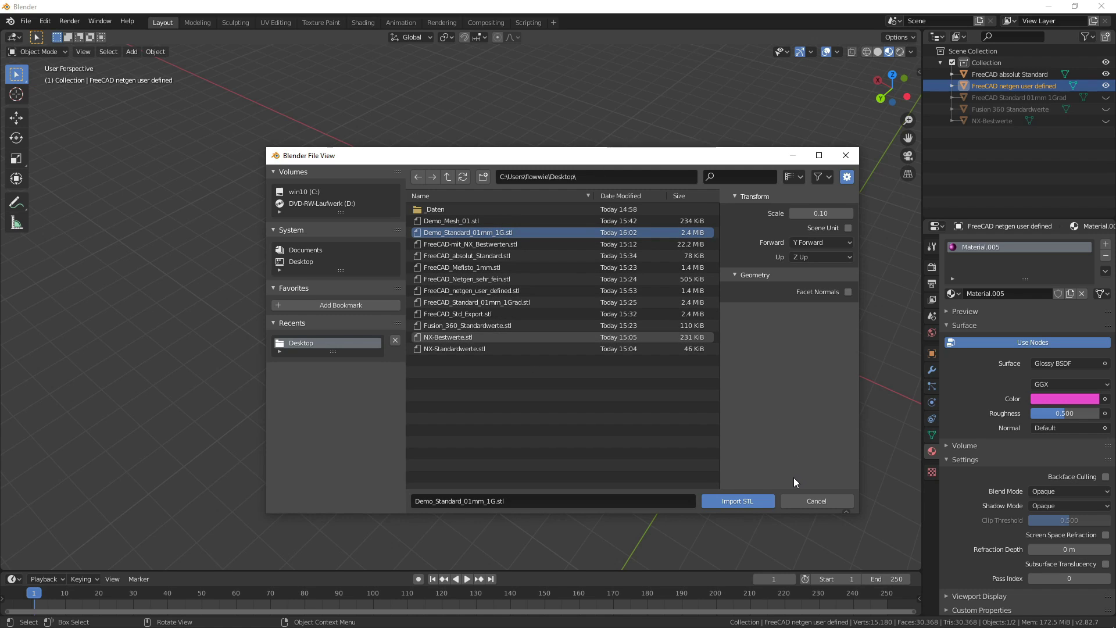
{"action": "left_click", "coordinate": [742, 500]}
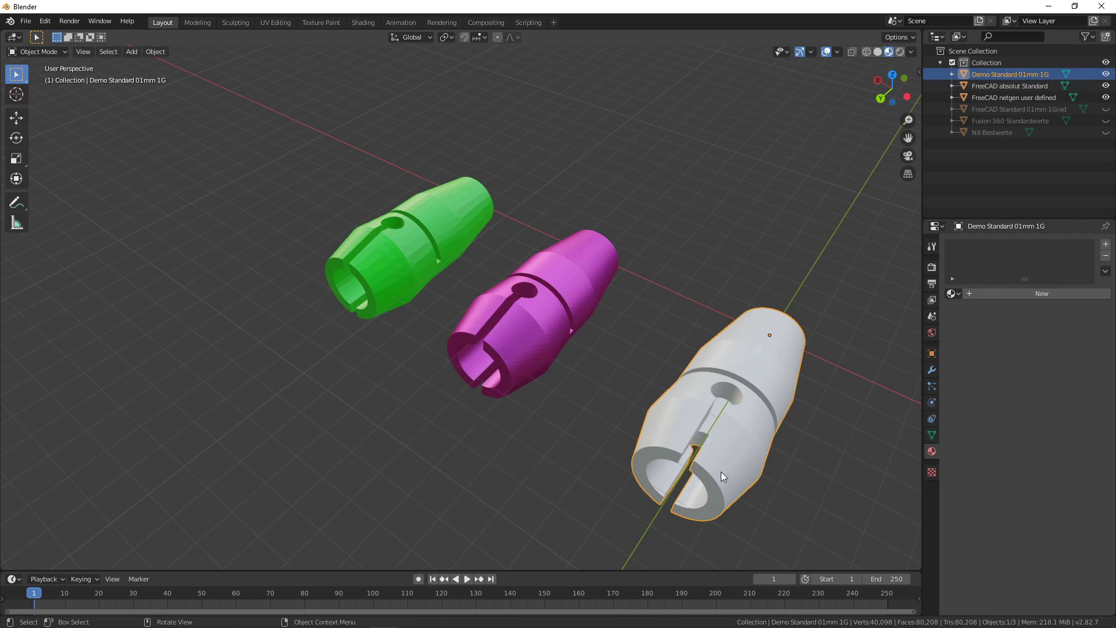
- Move the imported grey sleeve along the X axis beside the other sleeves
{"action": "key", "text": "g"}
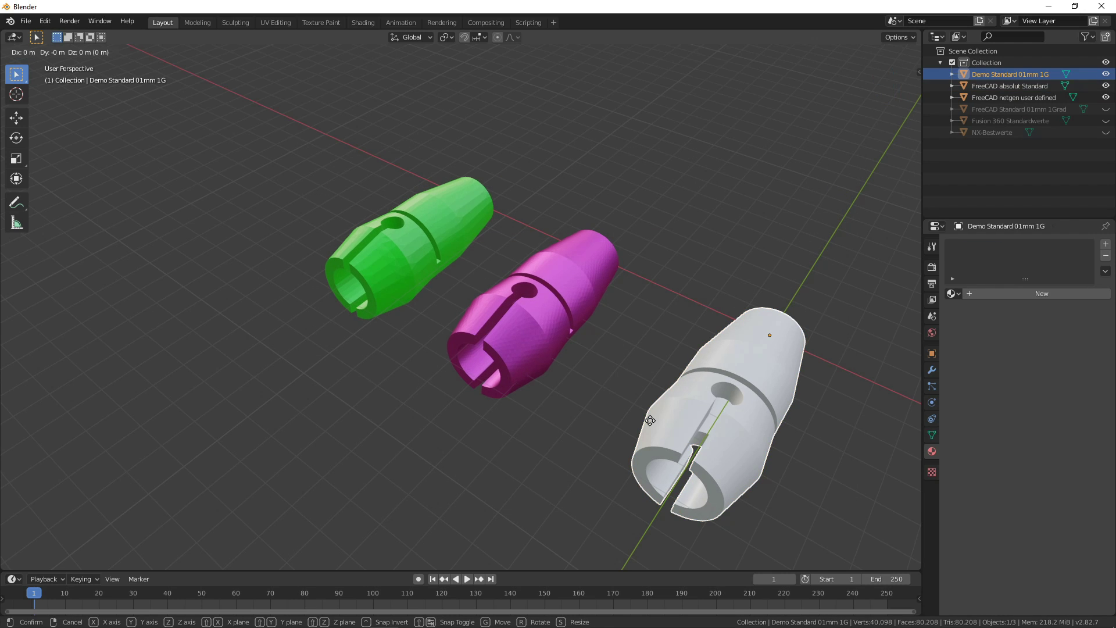
{"action": "key", "text": "x"}
{"action": "left_click", "coordinate": [615, 405]}
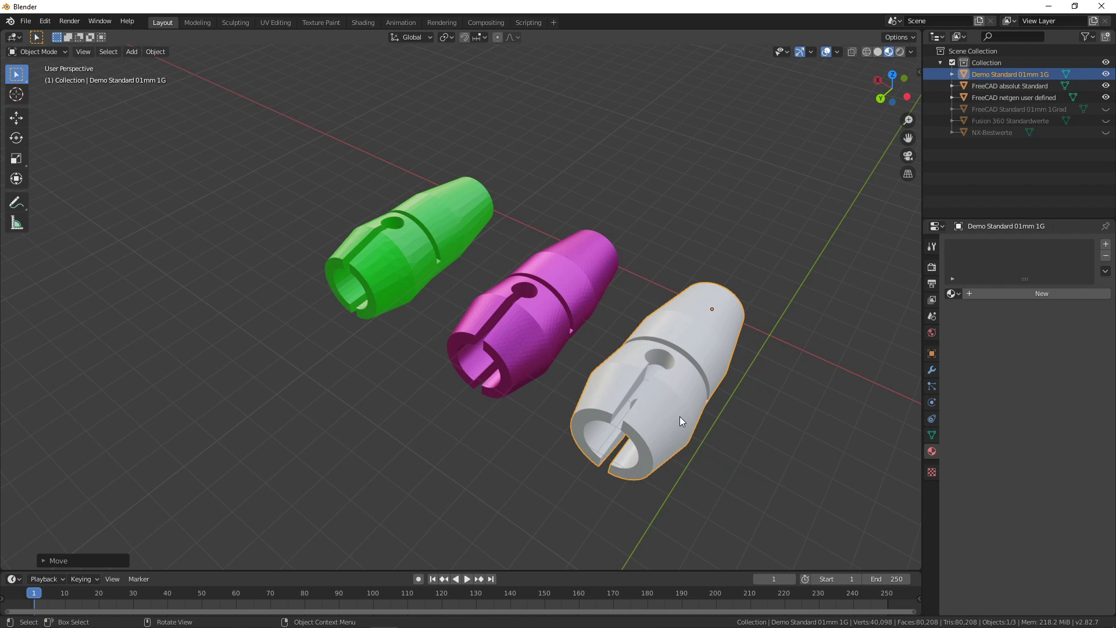
{"action": "middle_click_drag", "start_coordinate": [783, 446], "coordinate": [651, 394]}
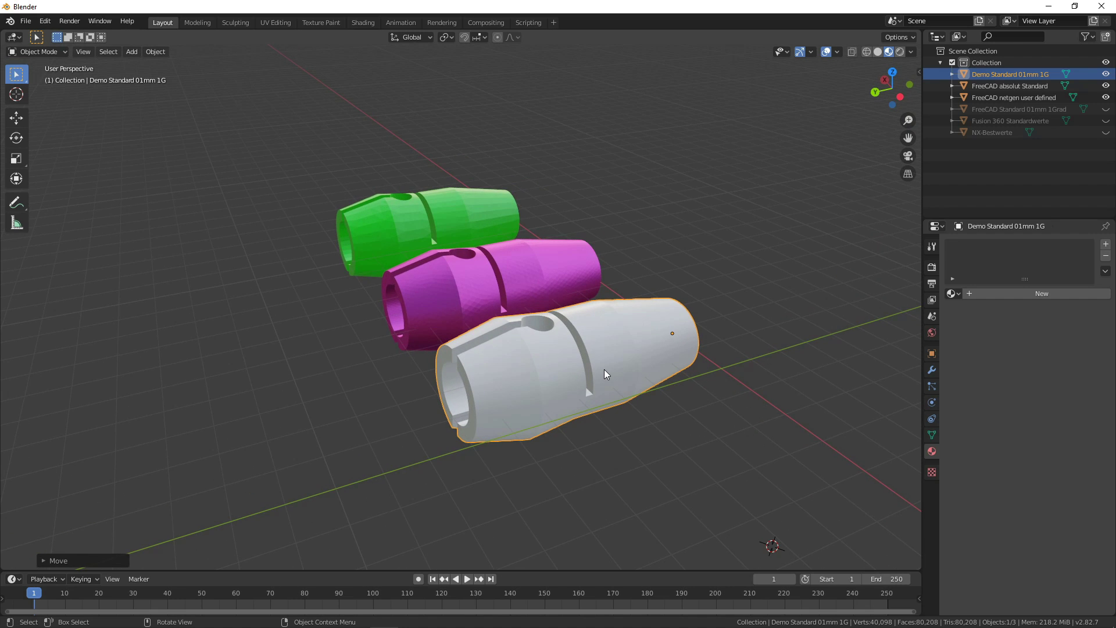
- Give the grey sleeve a new yellow Glossy BSDF material
{"action": "left_click", "coordinate": [1005, 293]}
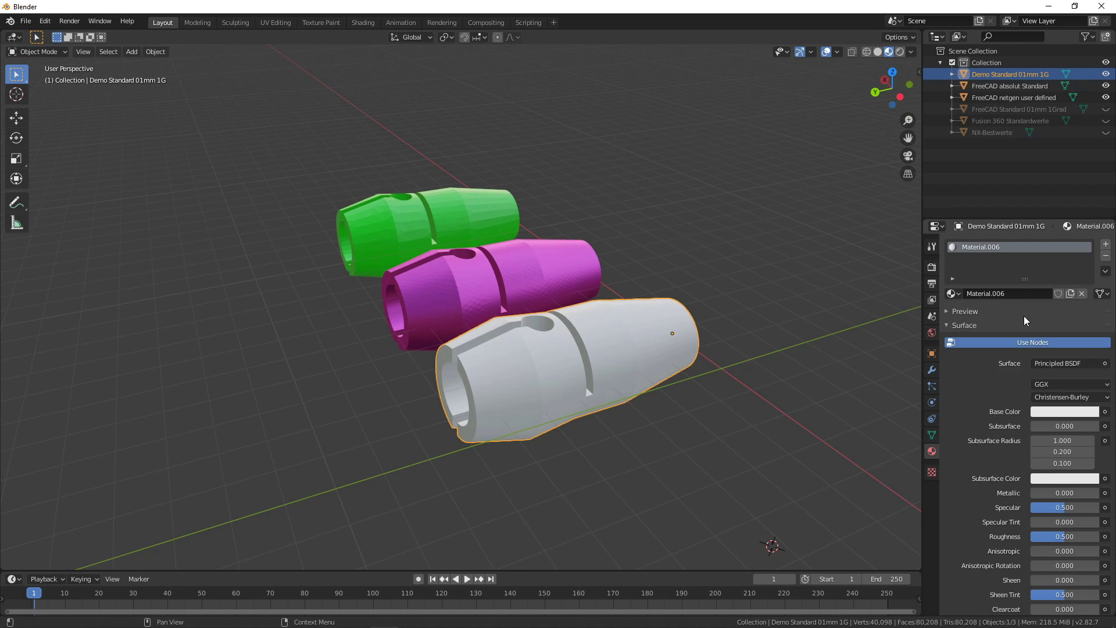
{"action": "left_click", "coordinate": [1058, 363]}
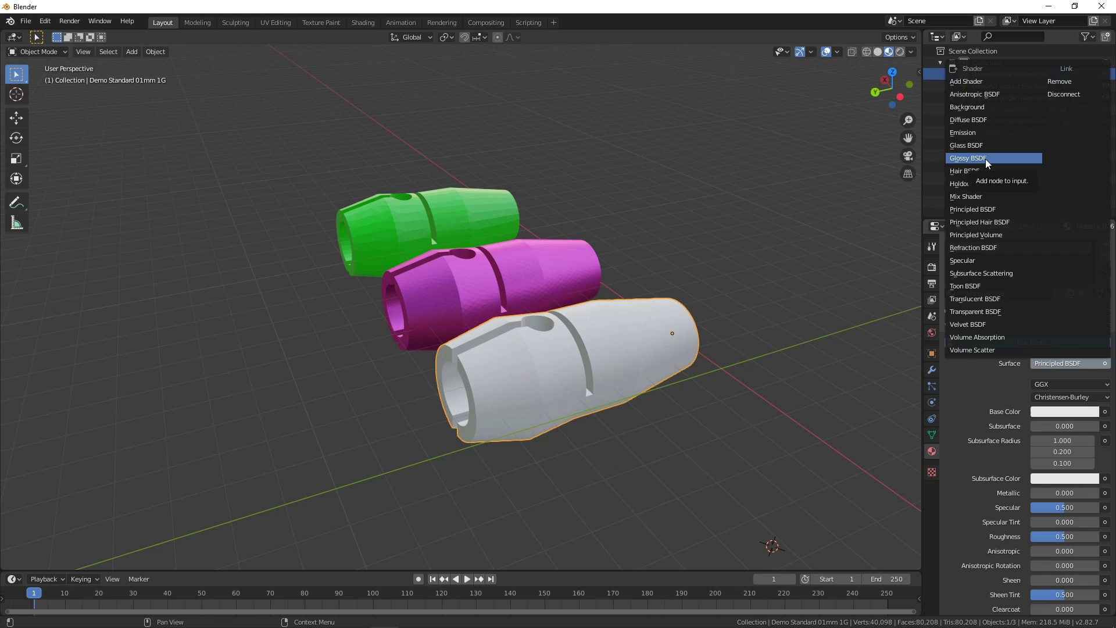
{"action": "left_click", "coordinate": [986, 158]}
{"action": "left_click", "coordinate": [1069, 399]}
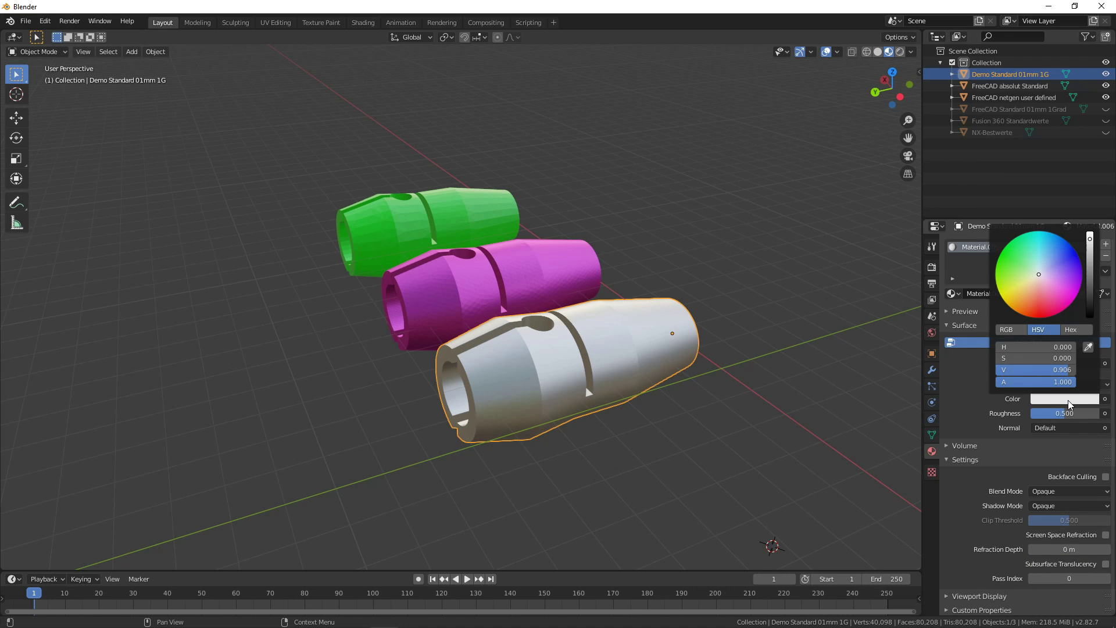
{"action": "left_click", "coordinate": [1018, 292]}
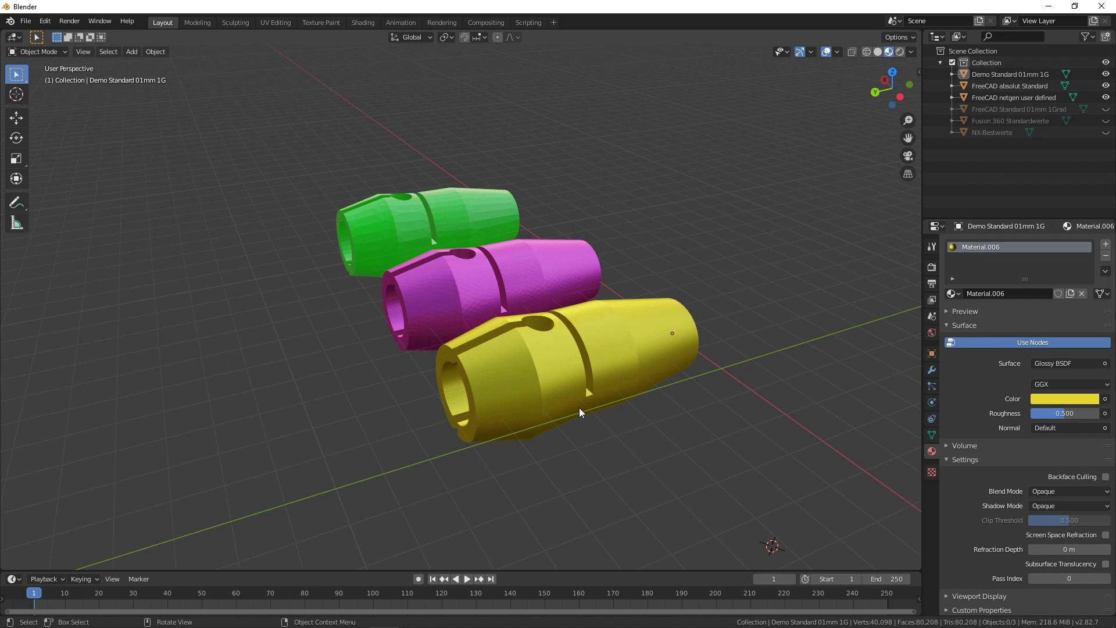
- Orbit and zoom to compare the green, magenta and yellow sleeves up close
{"action": "mouse_move", "coordinate": [543, 453]}
{"action": "middle_mouse_down"}
{"action": "mouse_move", "coordinate": [595, 478]}
{"action": "mouse_move", "coordinate": [574, 471]}
{"action": "mouse_move", "coordinate": [613, 451]}
{"action": "middle_mouse_up"}
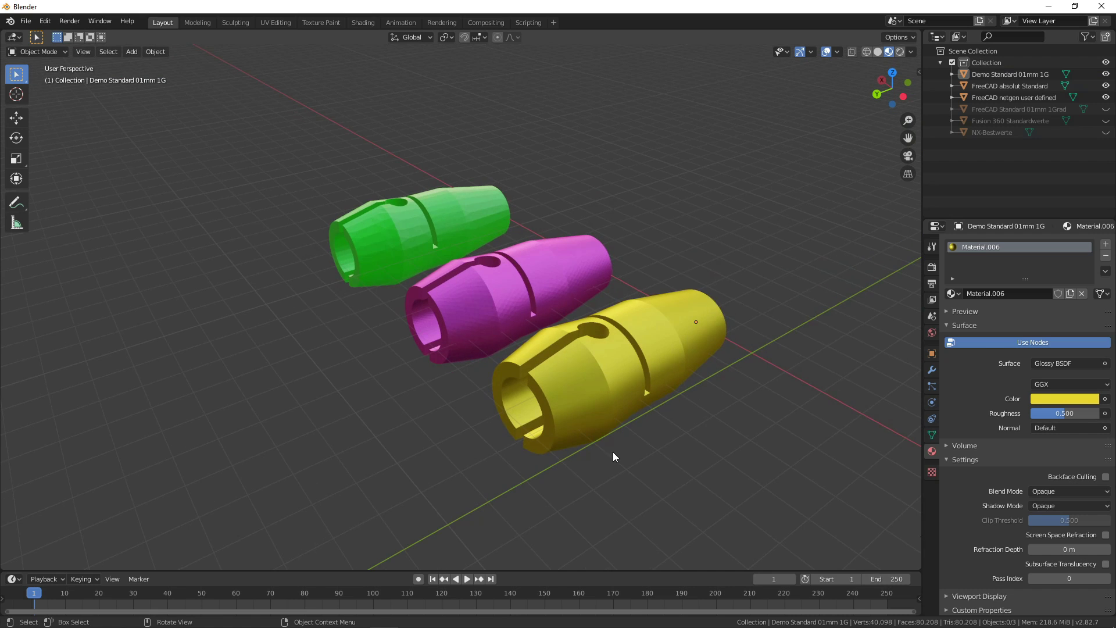
{"action": "scroll", "coordinate": [668, 471], "scroll_direction": "up", "scroll_amount": 3}
{"action": "middle_click_drag", "start_coordinate": [815, 514], "coordinate": [797, 502]}
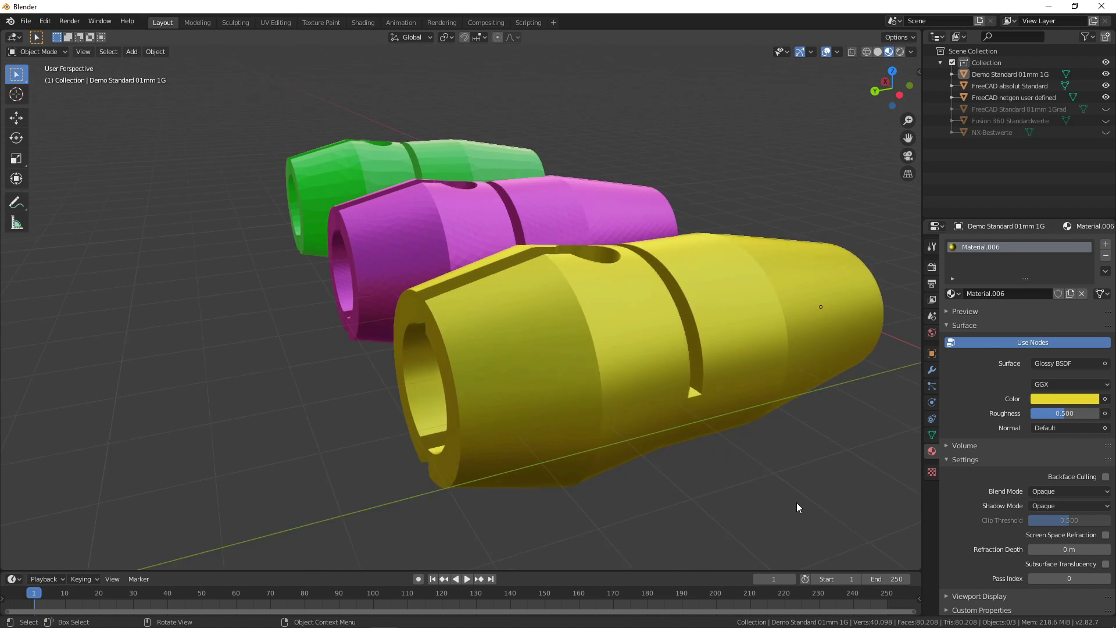
{"action": "scroll", "coordinate": [719, 466], "scroll_direction": "up", "scroll_amount": 5}
{"action": "scroll", "coordinate": [289, 396], "scroll_direction": "down", "scroll_amount": 5}
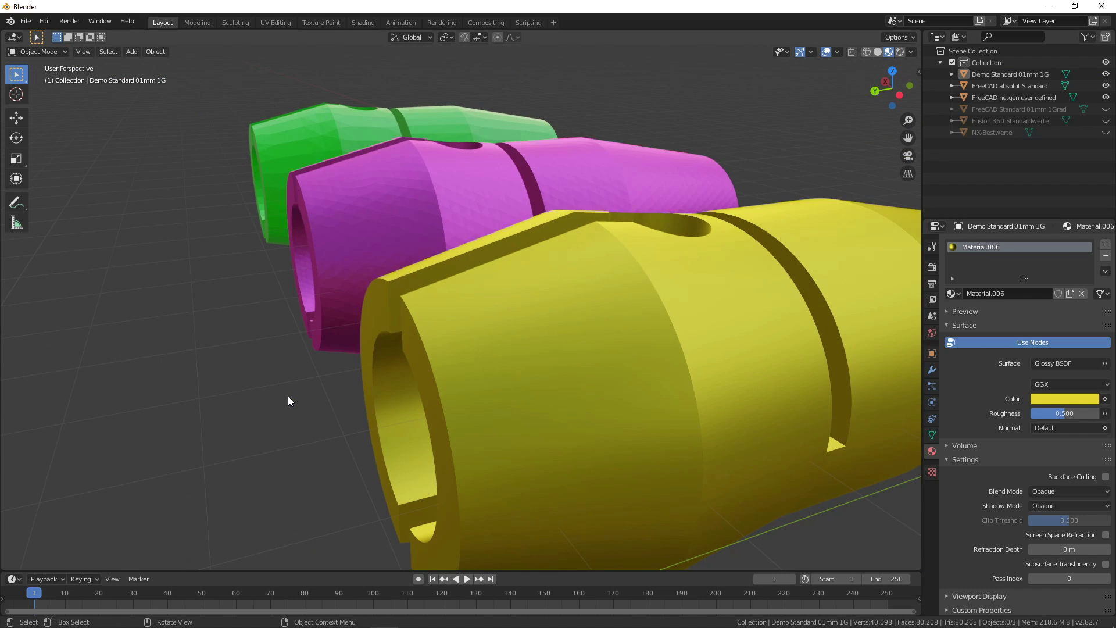
{"action": "mouse_move", "coordinate": [287, 396]}
{"action": "middle_mouse_down"}
{"action": "mouse_move", "coordinate": [260, 386]}
{"action": "mouse_move", "coordinate": [231, 396]}
{"action": "middle_mouse_up"}
{"action": "scroll", "coordinate": [231, 396], "scroll_direction": "up", "scroll_amount": 1}
{"action": "scroll", "coordinate": [369, 368], "scroll_direction": "up", "scroll_amount": 4}
{"action": "scroll", "coordinate": [370, 367], "scroll_direction": "down", "scroll_amount": 4}
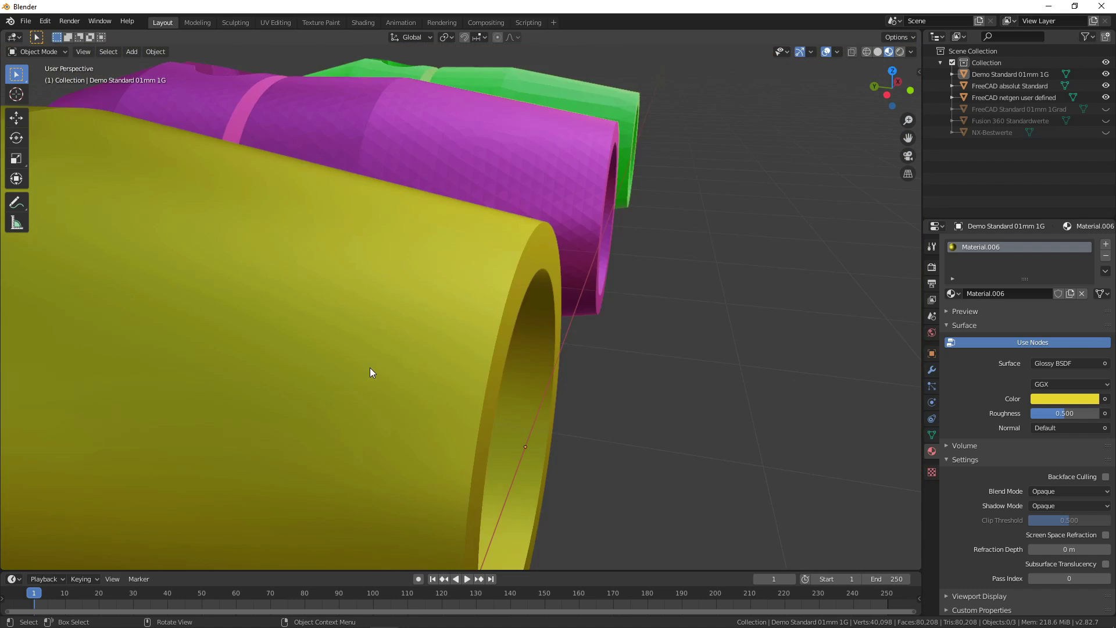
{"action": "scroll", "coordinate": [369, 367], "scroll_direction": "down", "scroll_amount": 1}
{"action": "scroll", "coordinate": [540, 417], "scroll_direction": "down", "scroll_amount": 3}
{"action": "mouse_move", "coordinate": [540, 418]}
{"action": "middle_mouse_down"}
{"action": "mouse_move", "coordinate": [302, 409]}
{"action": "mouse_move", "coordinate": [366, 430]}
{"action": "middle_mouse_up"}
{"action": "scroll", "coordinate": [647, 379], "scroll_direction": "up", "scroll_amount": 3}
{"action": "scroll", "coordinate": [644, 386], "scroll_direction": "up", "scroll_amount": 2}
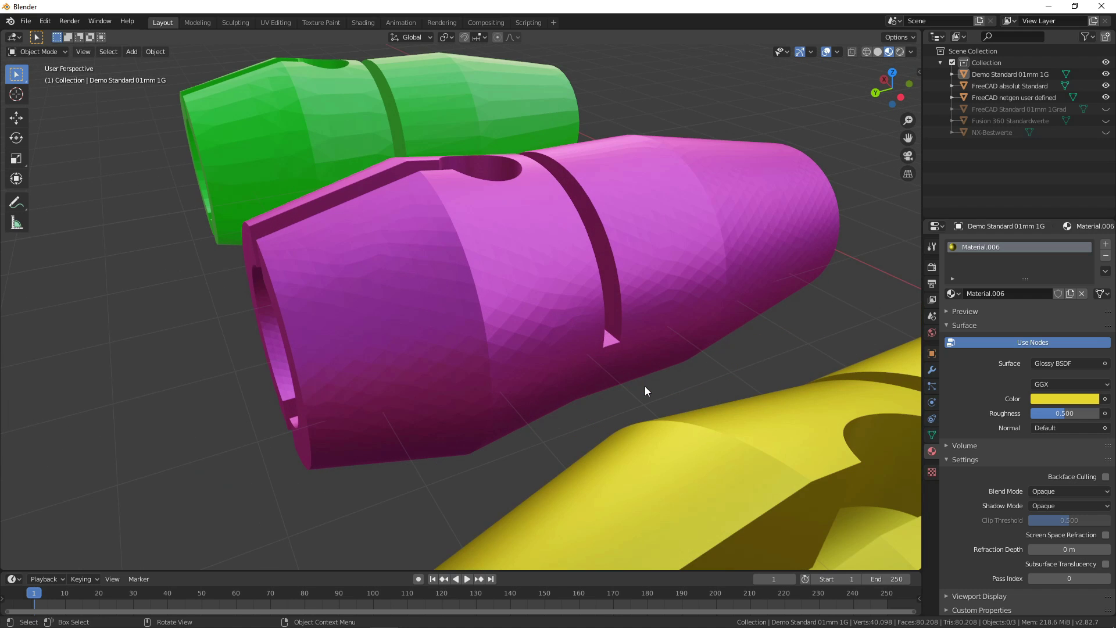
{"action": "scroll", "coordinate": [644, 386], "scroll_direction": "down", "scroll_amount": 4}
{"action": "mouse_move", "coordinate": [640, 391]}
{"action": "middle_mouse_down"}
{"action": "mouse_move", "coordinate": [653, 472]}
{"action": "mouse_move", "coordinate": [713, 475]}
{"action": "mouse_move", "coordinate": [690, 477]}
{"action": "middle_mouse_up"}
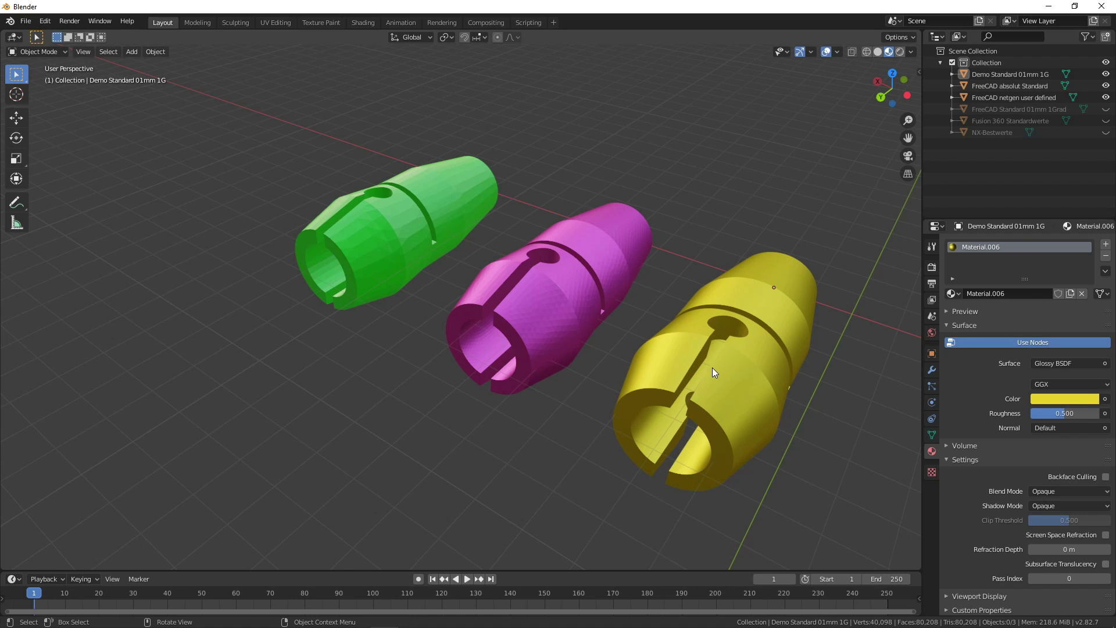
- Flat-shade the green sleeve, select the magenta one, then switch back to FreeCAD
{"action": "right_click", "coordinate": [414, 252]}
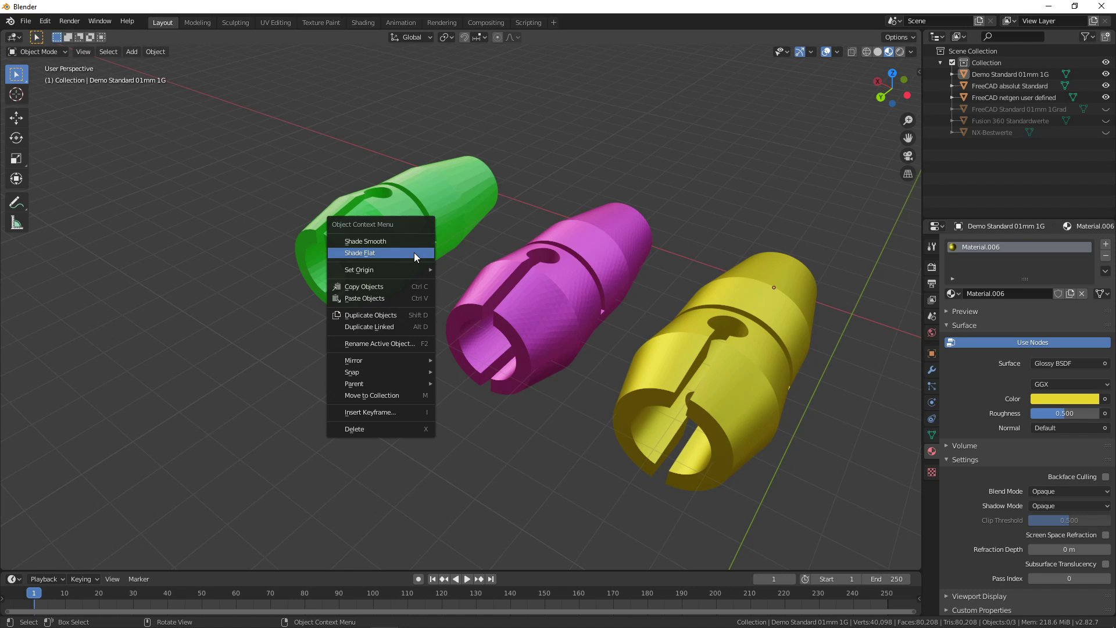
{"action": "left_click", "coordinate": [435, 201]}
{"action": "left_click", "coordinate": [524, 316]}
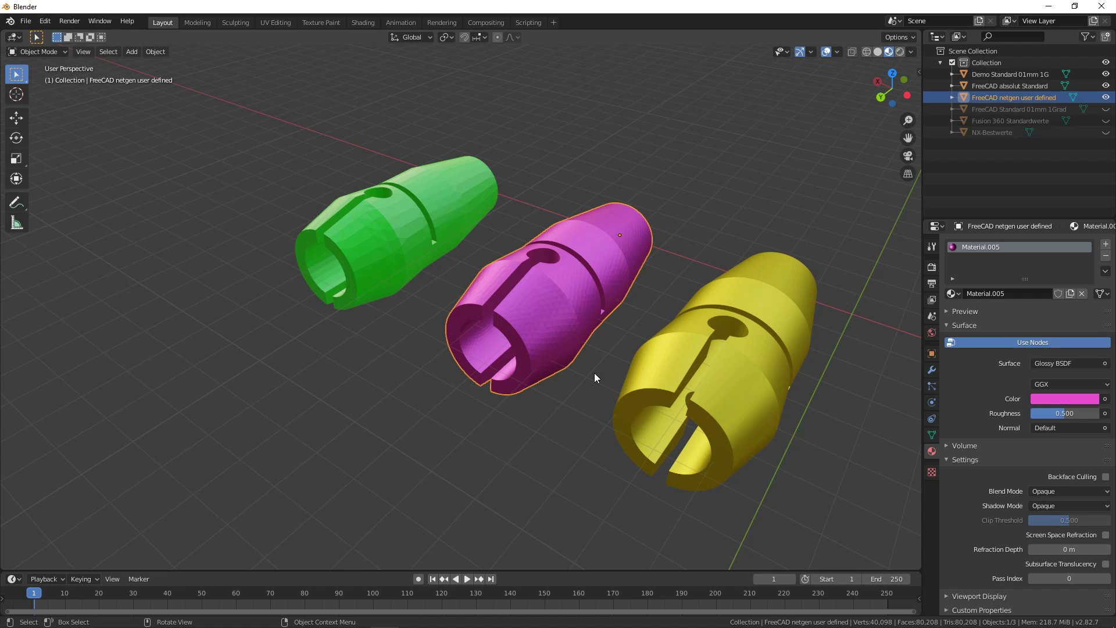
{"action": "mouse_move", "coordinate": [594, 377]}
{"action": "middle_mouse_down"}
{"action": "mouse_move", "coordinate": [620, 368]}
{"action": "mouse_move", "coordinate": [601, 390]}
{"action": "middle_mouse_up"}
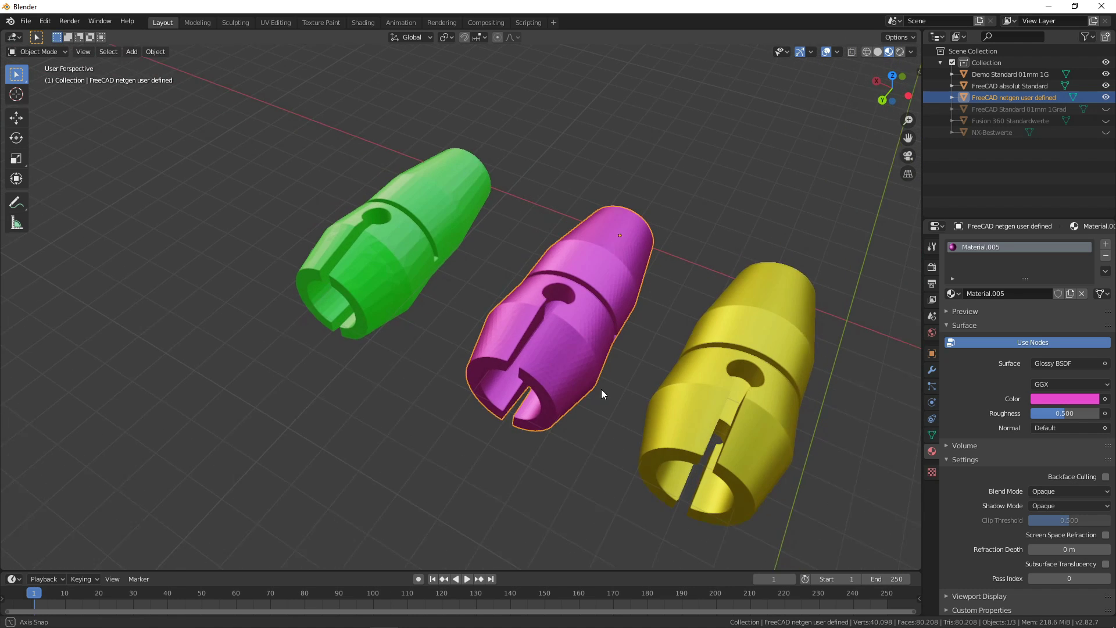
{"action": "left_click", "coordinate": [1048, 6]}
{"action": "left_click", "coordinate": [412, 615]}
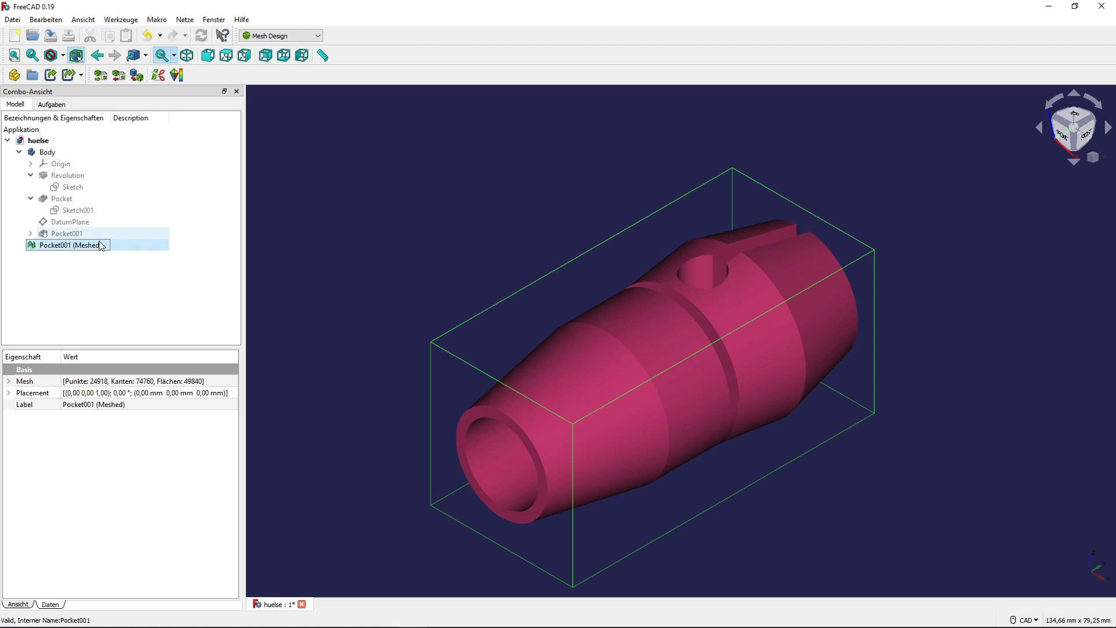
- Set up meshing Pocket001 with the Standard mesher and 0,10 mm surface deviation
{"action": "left_click", "coordinate": [95, 235]}
{"action": "left_click", "coordinate": [214, 19]}
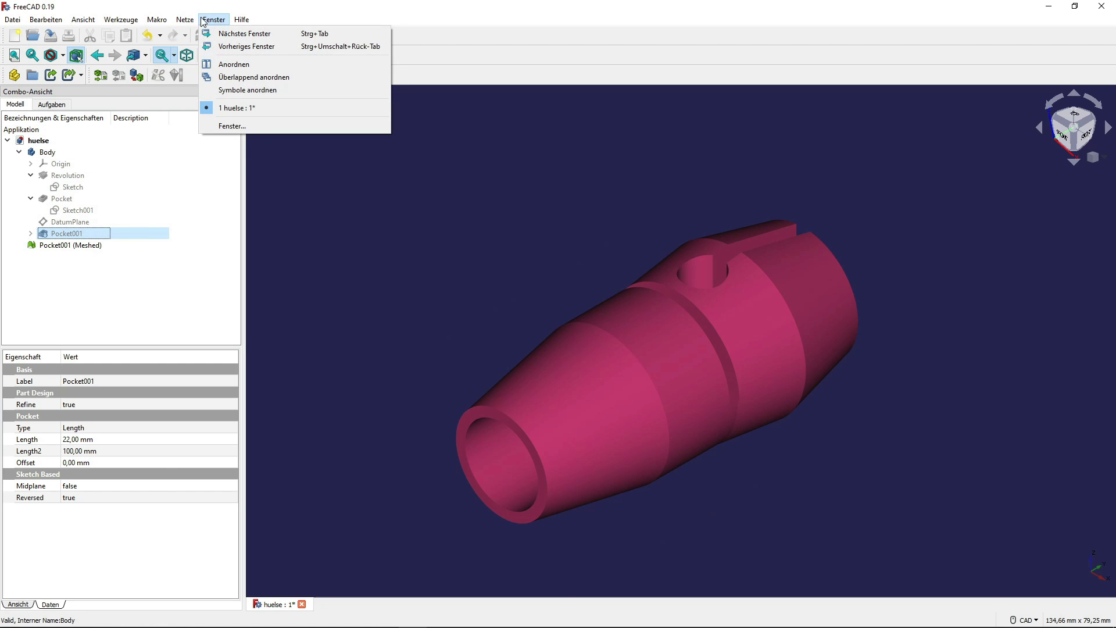
{"action": "left_click", "coordinate": [229, 58]}
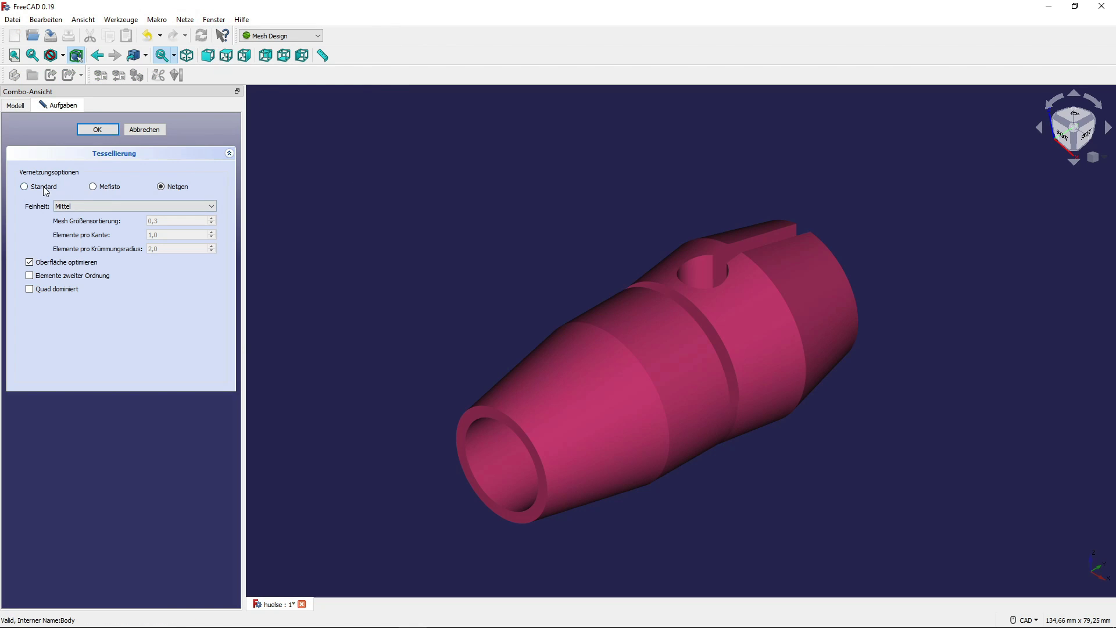
{"action": "left_click", "coordinate": [167, 207]}
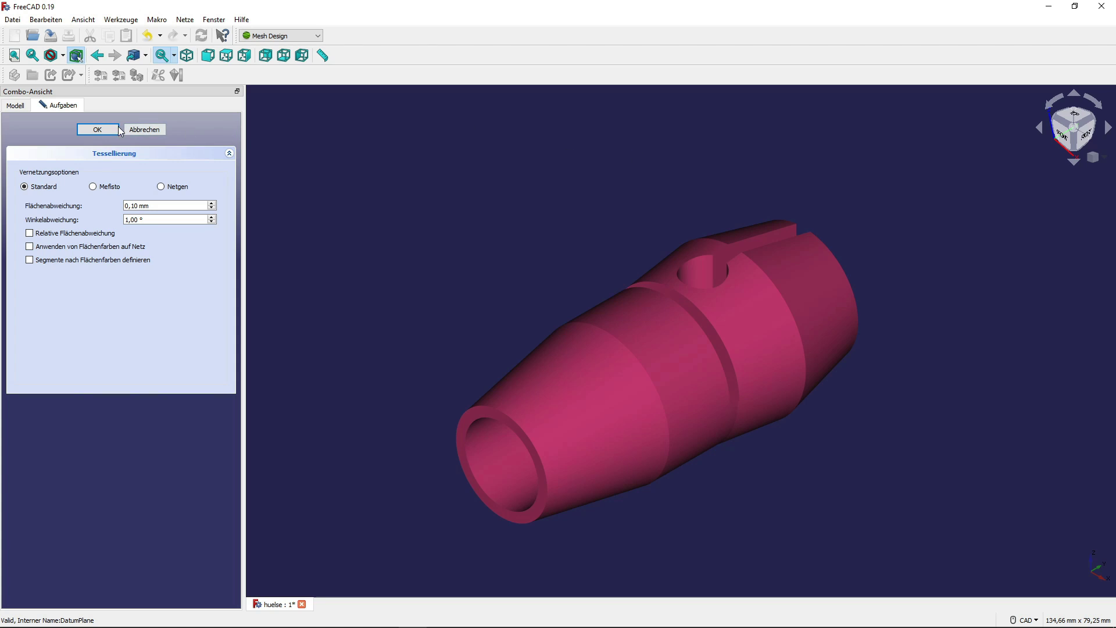
{"action": "left_click", "coordinate": [352, 619]}
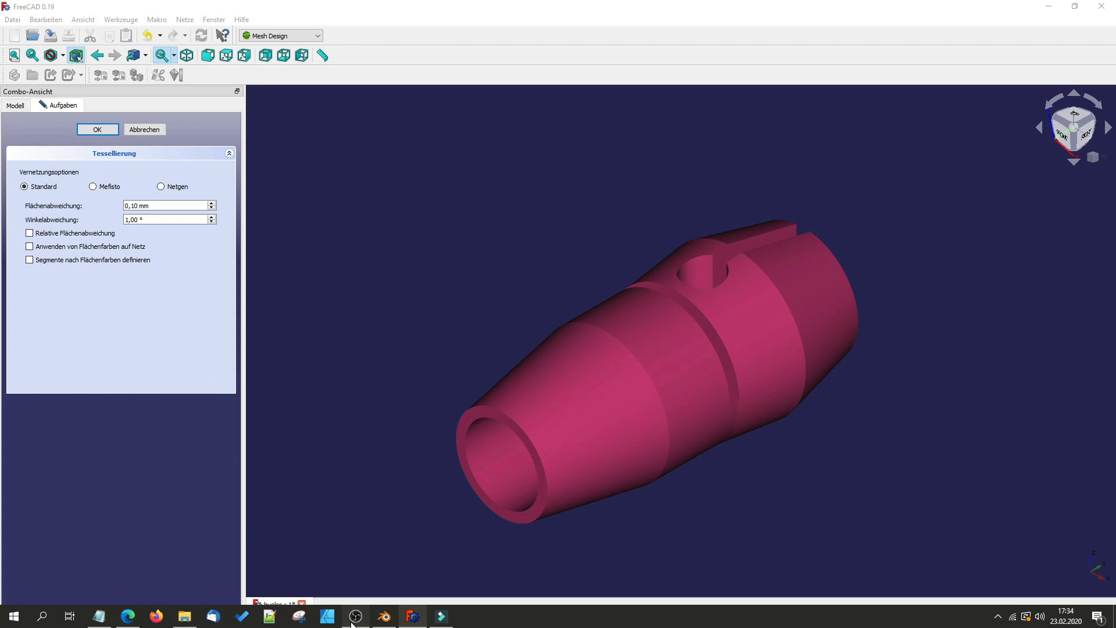